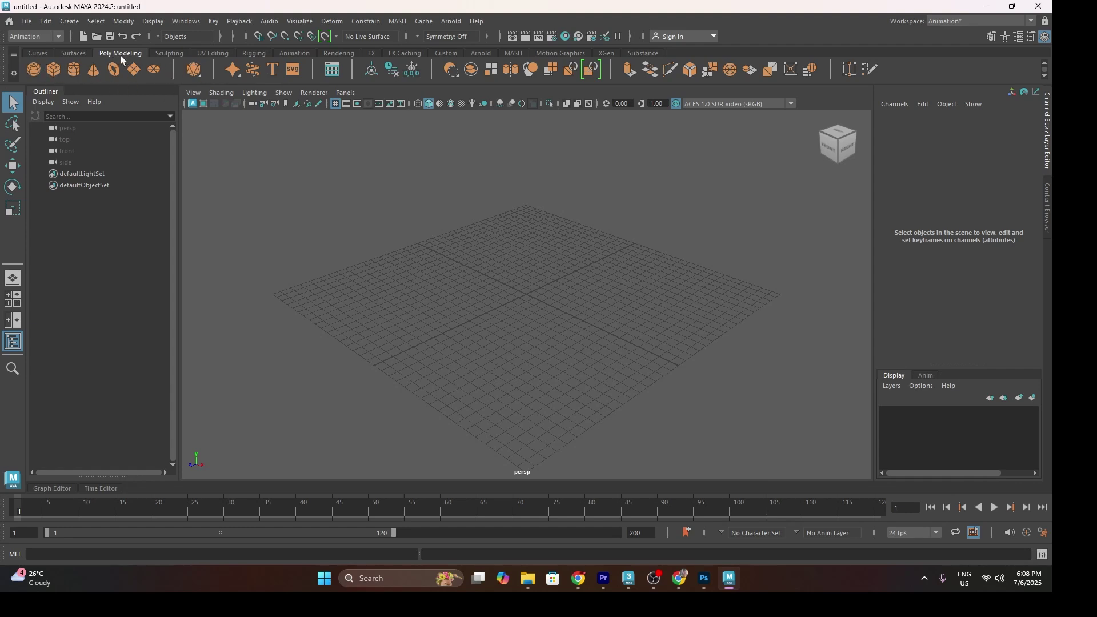
# Step: Create a polygon cube and select its upper corner vertices one at a time
pyautogui.click(60, 69)
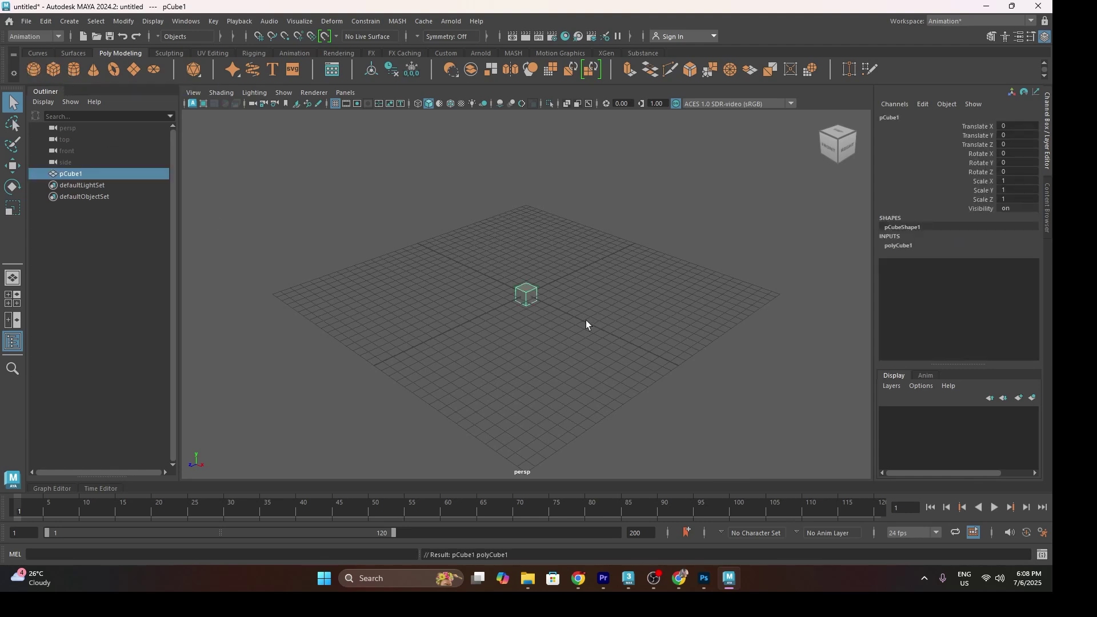
pyautogui.scroll(8, 523, 292)
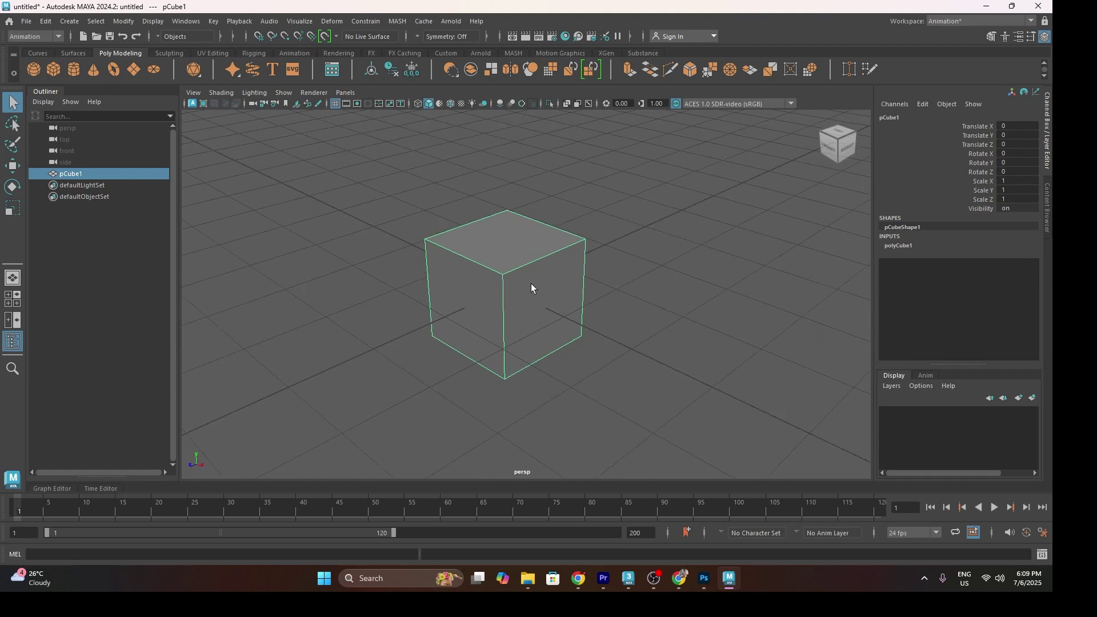
pyautogui.press('w')
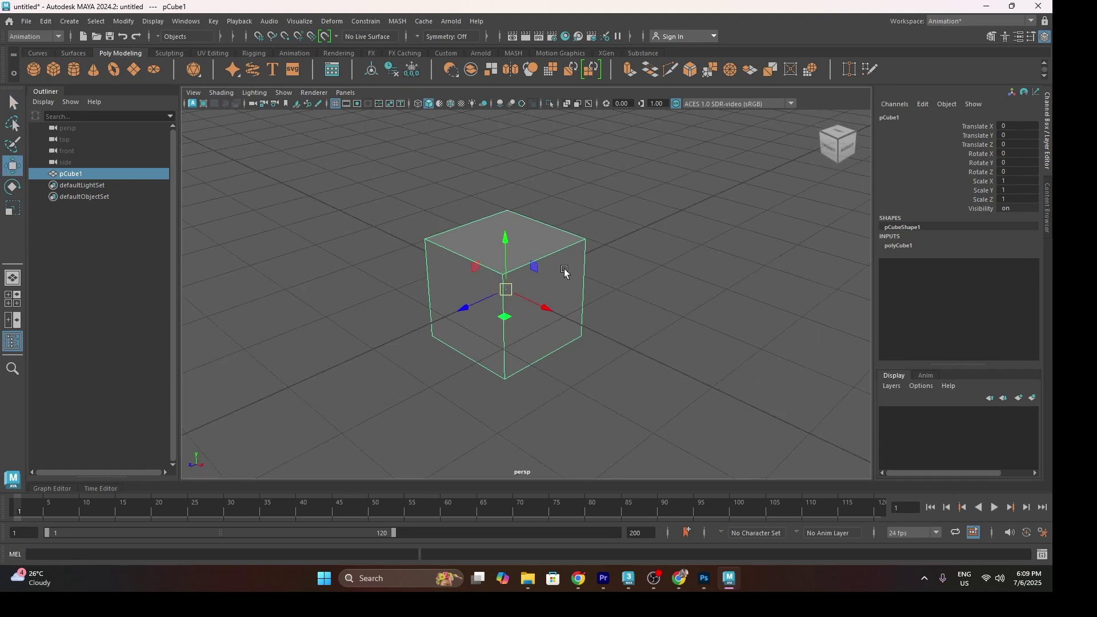
pyautogui.press('F9')
pyautogui.click(585, 239)
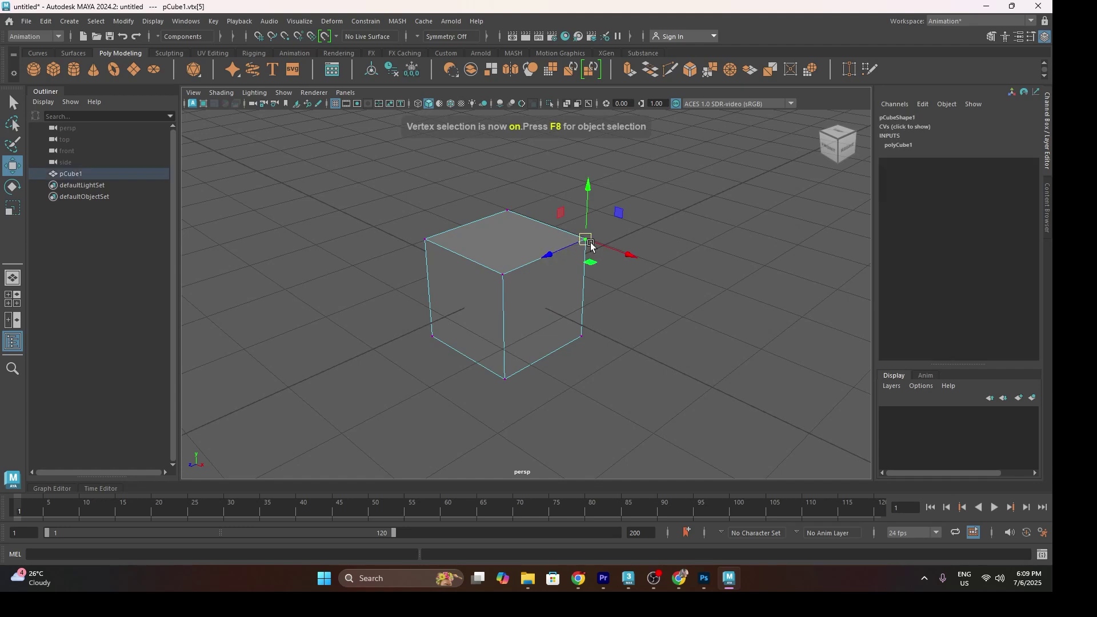
pyautogui.click(508, 211)
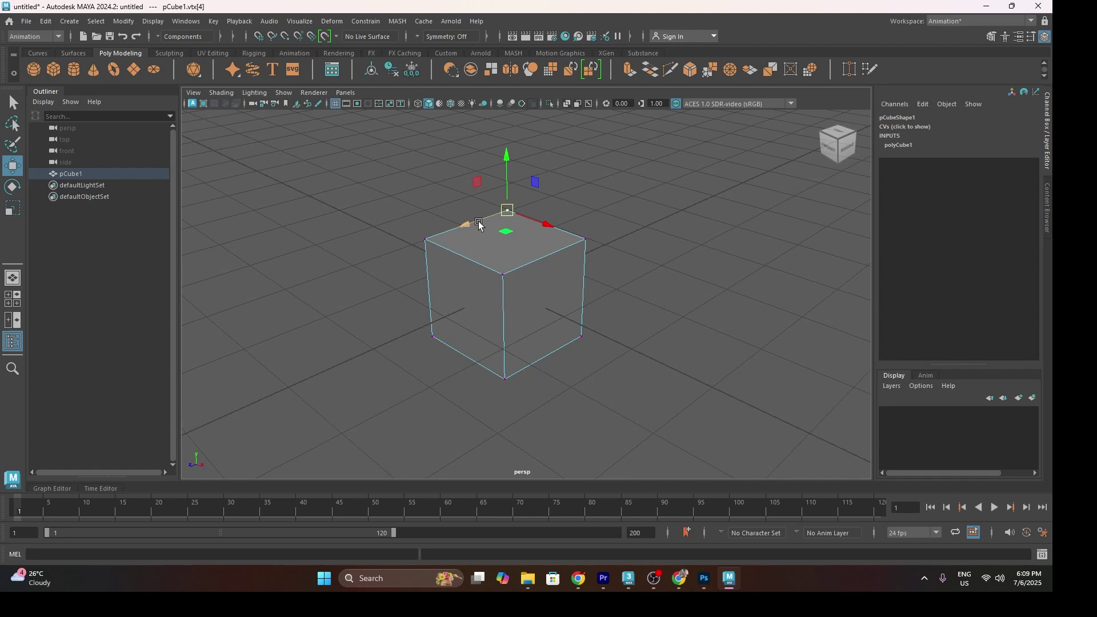
# Step: Switch the cube to edge selection, select several top edges individually, and clear the selection
pyautogui.press('F9')
pyautogui.press('F10')
pyautogui.click(552, 254)
pyautogui.click(473, 256)
pyautogui.click(492, 213)
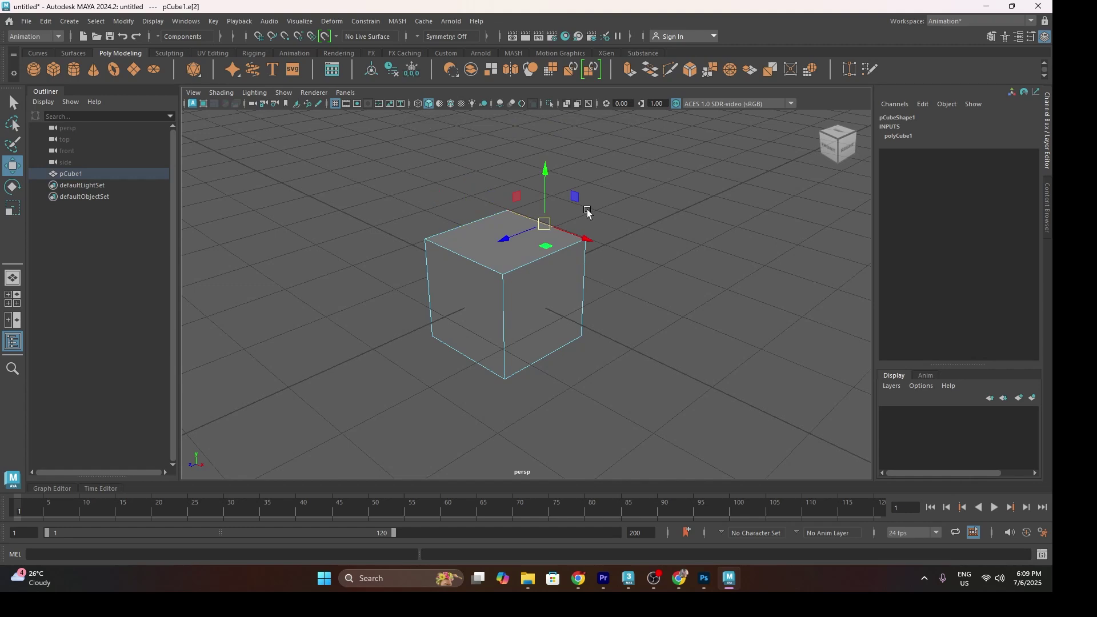
pyautogui.click(616, 193)
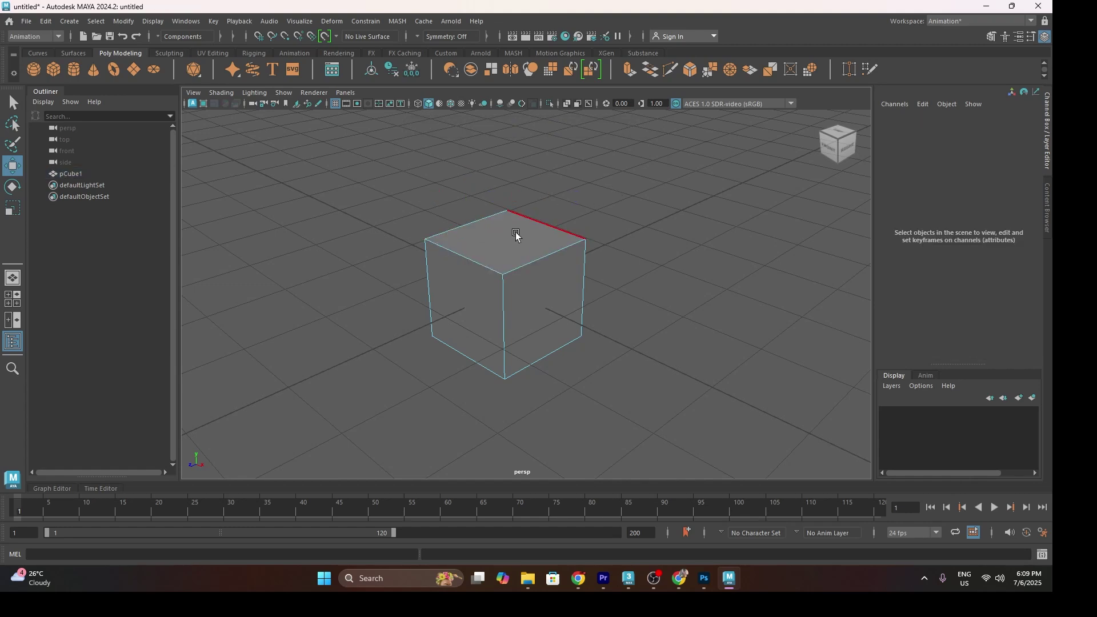
# Step: Switch the cube to face selection and select its top and side faces one at a time
pyautogui.press('F11')
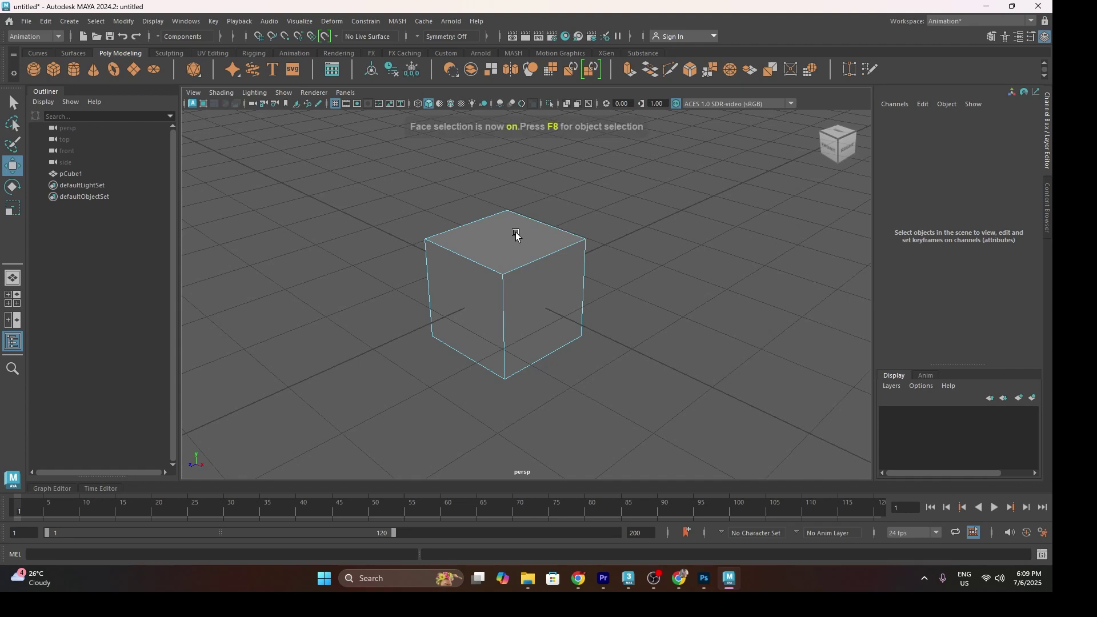
pyautogui.click(515, 232)
pyautogui.click(538, 311)
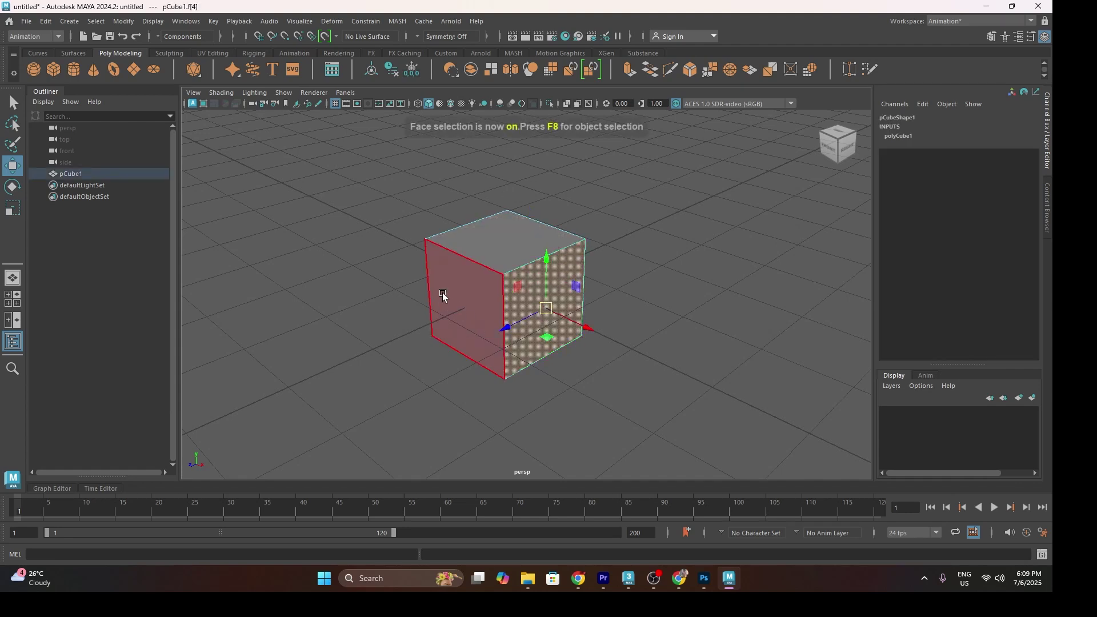
pyautogui.click(443, 292)
pyautogui.click(506, 237)
pyautogui.click(526, 297)
pyautogui.click(502, 231)
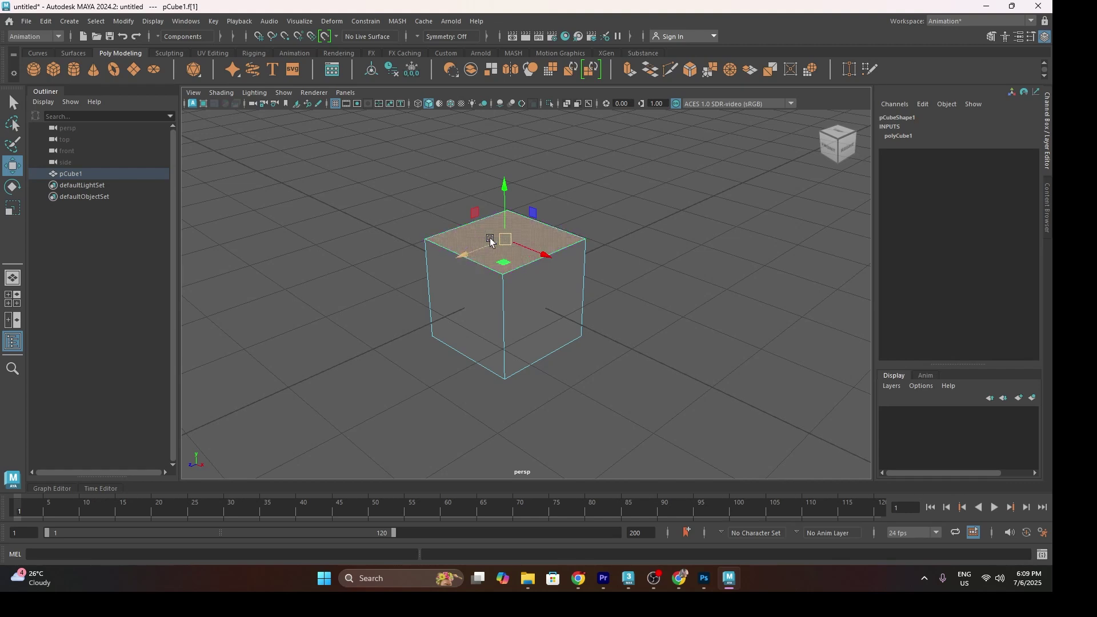
# Step: Lower the cube's top face to form a thin slab and try moving its side face along X
pyautogui.scroll(2, 515, 232)
pyautogui.keyDown('alt'); pyautogui.moveTo(515, 231); pyautogui.dragTo(527, 231); pyautogui.keyUp('alt')
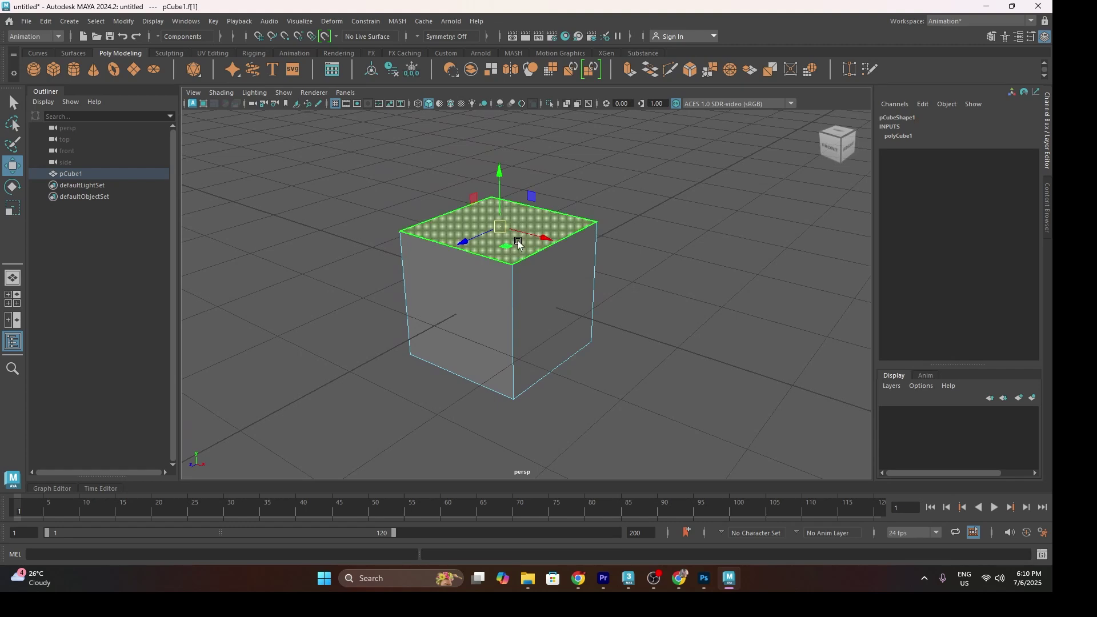
pyautogui.keyDown('alt'); pyautogui.moveTo(551, 396); pyautogui.dragTo(499, 358); pyautogui.keyUp('alt')
pyautogui.moveTo(503, 314); pyautogui.dragTo(530, 270)
pyautogui.click(532, 217)
pyautogui.moveTo(498, 200)
pyautogui.mouseDown()
pyautogui.moveTo(497, 142)
pyautogui.moveTo(497, 189)
pyautogui.mouseUp()
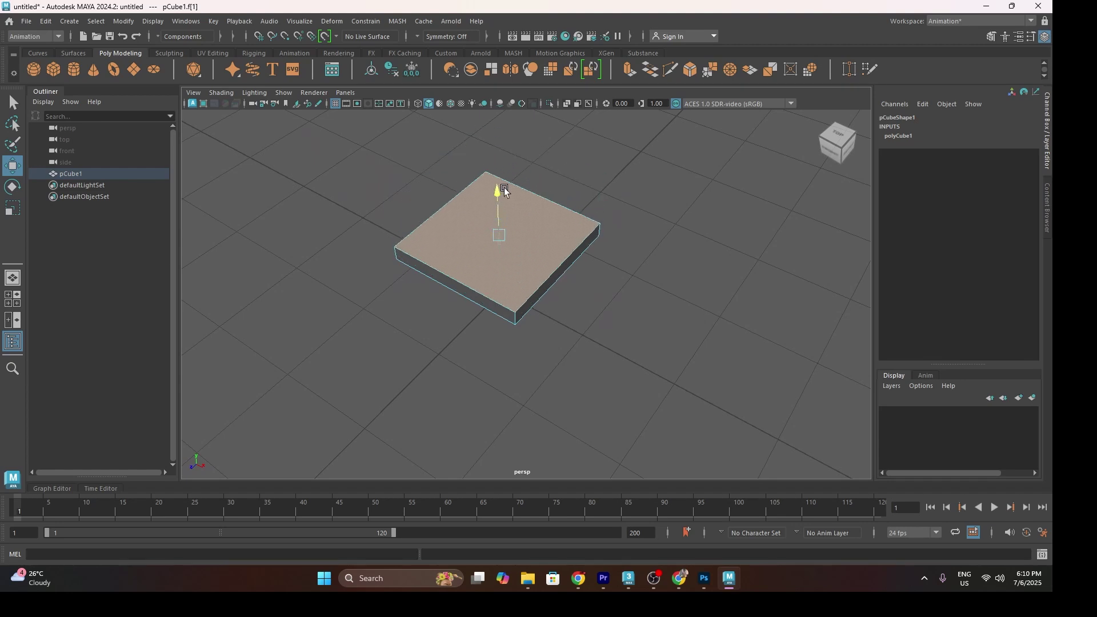
pyautogui.click(553, 289)
pyautogui.moveTo(571, 289); pyautogui.dragTo(595, 305)
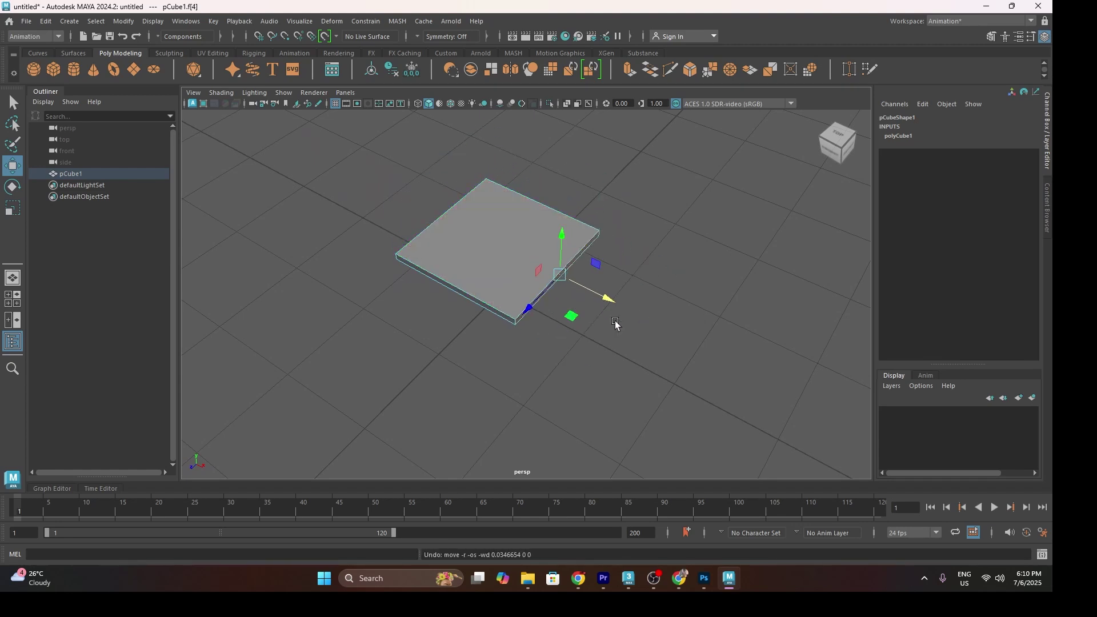
# Step: Select several faces of the slab together, adding faces from different sides to the selection
pyautogui.click(479, 255)
pyautogui.scroll(3, 514, 323)
pyautogui.keyDown('alt'); pyautogui.moveTo(514, 322); pyautogui.dragTo(489, 250); pyautogui.keyUp('alt')
pyautogui.click(520, 336)
pyautogui.click(504, 264)
pyautogui.keyDown('shift'); pyautogui.click(484, 235); pyautogui.keyUp('shift')
pyautogui.keyDown('shift'); pyautogui.click(524, 198); pyautogui.keyUp('shift')
pyautogui.keyDown('alt'); pyautogui.moveTo(582, 245); pyautogui.dragTo(394, 271); pyautogui.keyUp('alt')
pyautogui.keyDown('shift'); pyautogui.click(558, 213); pyautogui.keyUp('shift')
pyautogui.keyDown('alt'); pyautogui.moveTo(461, 248); pyautogui.dragTo(578, 283); pyautogui.keyUp('alt')
# Step: Extrude the slab's positive-X side face outward three times in short segments
pyautogui.click(578, 283)
pyautogui.click(524, 263)
pyautogui.keyDown('alt'); pyautogui.moveTo(490, 300); pyautogui.dragTo(564, 309); pyautogui.keyUp('alt')
pyautogui.moveTo(636, 289); pyautogui.dragTo(619, 335)
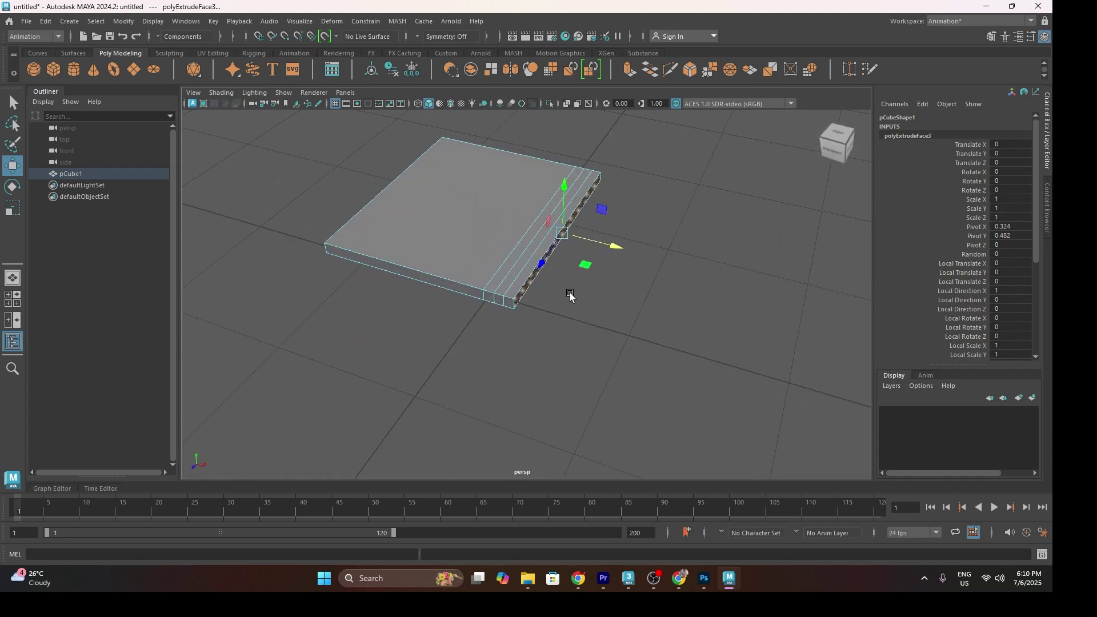
pyautogui.scroll(6, 571, 298)
pyautogui.keyDown('alt'); pyautogui.moveTo(576, 304); pyautogui.dragTo(592, 378, button='middle'); pyautogui.keyUp('alt')
pyautogui.scroll(-5, 571, 377)
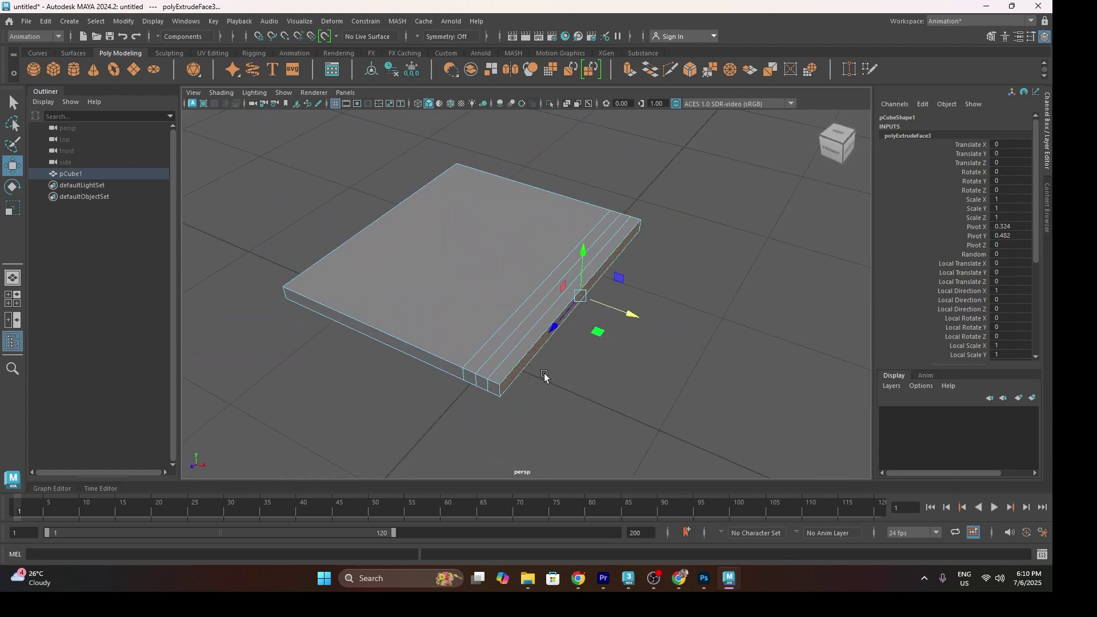
# Step: Return the slab to object mode and delete it from the scene
pyautogui.click(488, 281)
pyautogui.scroll(-4, 497, 343)
pyautogui.keyDown('alt'); pyautogui.moveTo(504, 335); pyautogui.dragTo(517, 366); pyautogui.keyUp('alt')
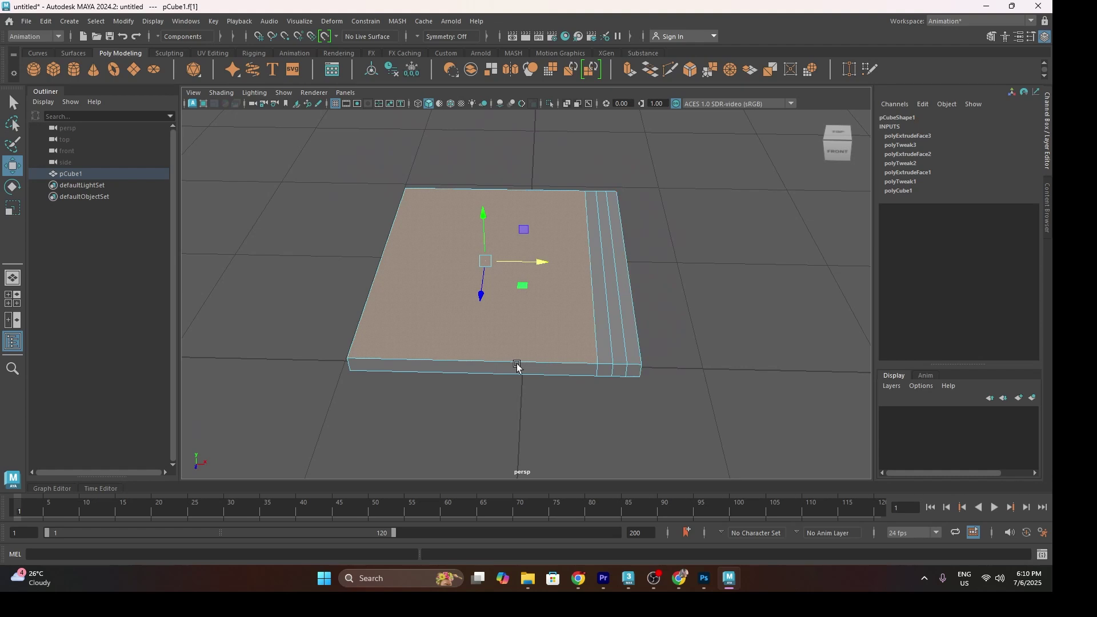
pyautogui.moveTo(572, 193)
pyautogui.mouseDown(button='right')
pyautogui.moveTo(688, 164)
pyautogui.moveTo(536, 215)
pyautogui.moveTo(540, 229)
pyautogui.mouseUp(button='right')
pyautogui.moveTo(541, 235); pyautogui.dragTo(599, 217, button='right')
pyautogui.click(791, 269)
pyautogui.click(573, 280)
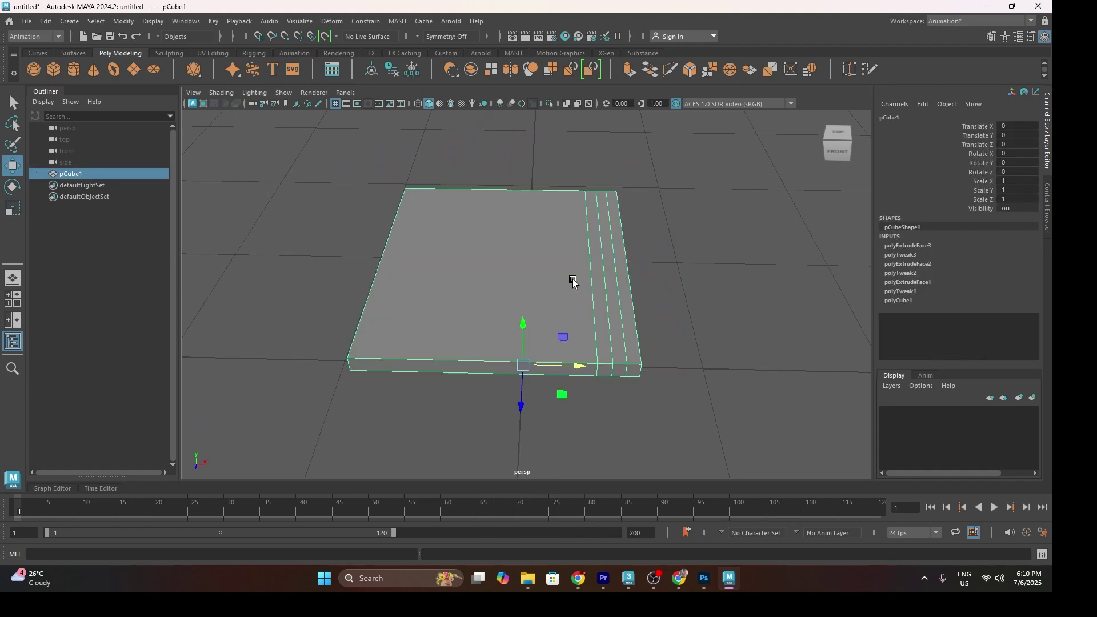
pyautogui.press('Delete')
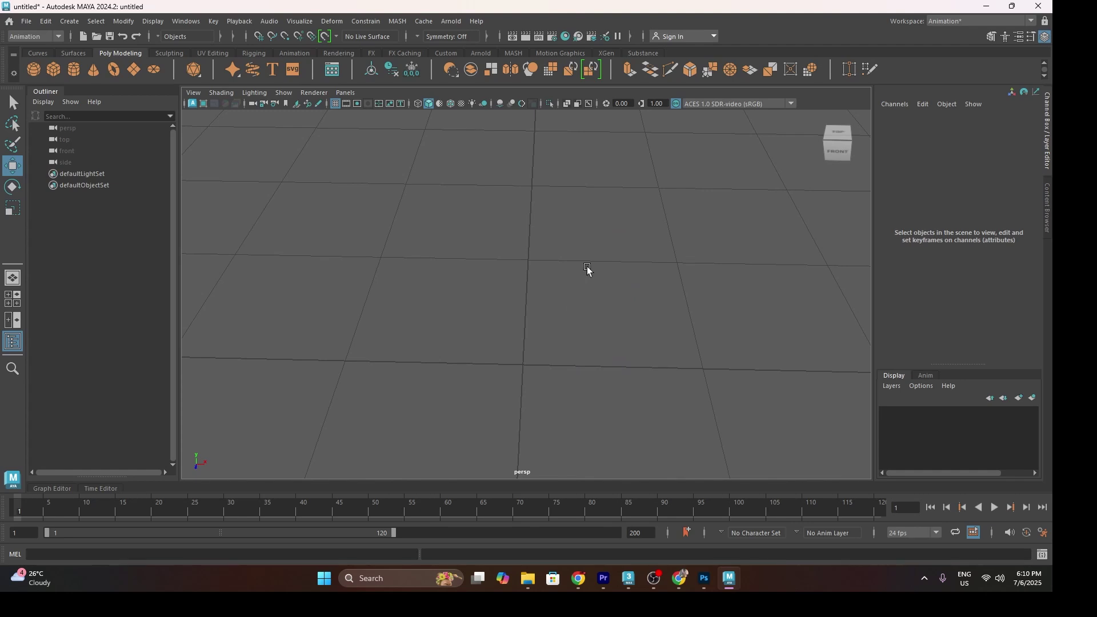
# Step: Create a new polygon cube and pull its negative-X side face outward to stretch it into a longer block
pyautogui.click(54, 69)
pyautogui.scroll(-3, 519, 346)
pyautogui.keyDown('alt'); pyautogui.moveTo(519, 346); pyautogui.dragTo(489, 325); pyautogui.keyUp('alt')
pyautogui.scroll(-5, 566, 375)
pyautogui.moveTo(489, 325); pyautogui.dragTo(479, 271, button='right')
pyautogui.click(481, 319)
pyautogui.moveTo(513, 321); pyautogui.dragTo(396, 328)
pyautogui.keyDown('alt'); pyautogui.moveTo(468, 336); pyautogui.dragTo(383, 338); pyautogui.keyUp('alt')
pyautogui.keyDown('alt'); pyautogui.moveTo(500, 324); pyautogui.dragTo(526, 326); pyautogui.keyUp('alt')
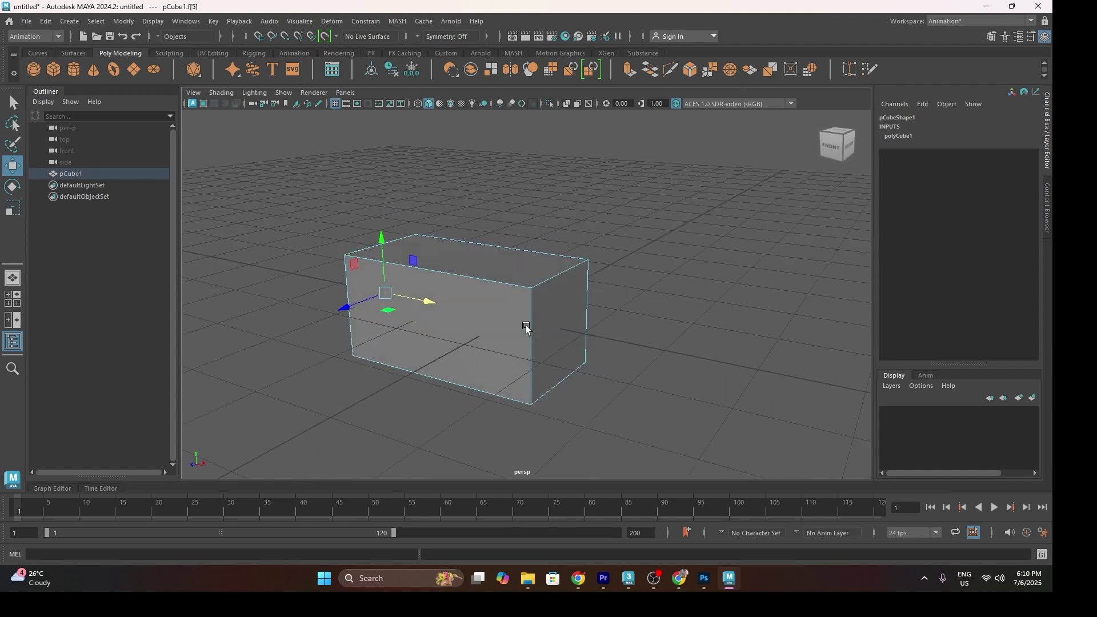
# Step: Lower the block's top face to make the box flatter
pyautogui.click(474, 261)
pyautogui.keyDown('alt'); pyautogui.moveTo(540, 406); pyautogui.dragTo(506, 365); pyautogui.keyUp('alt')
pyautogui.click(504, 364)
pyautogui.moveTo(468, 321); pyautogui.dragTo(471, 268)
pyautogui.keyDown('alt'); pyautogui.moveTo(472, 286); pyautogui.dragTo(477, 334); pyautogui.keyUp('alt')
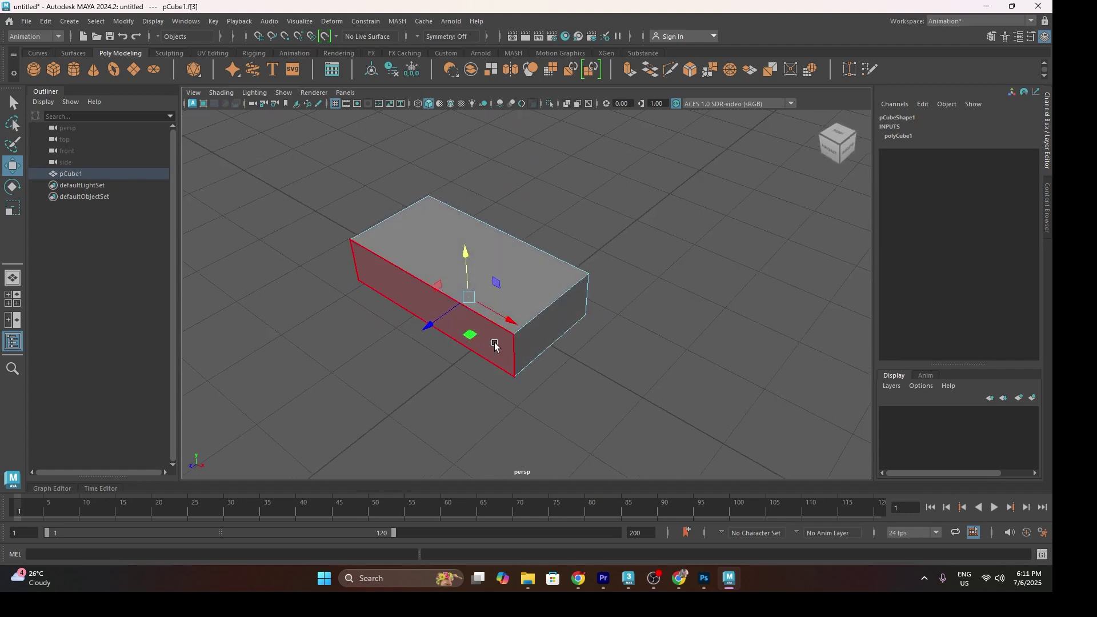
# Step: Pull the box's front face slightly outward, fine-tune the top face's height, and return to object mode
pyautogui.click(495, 345)
pyautogui.moveTo(383, 333); pyautogui.dragTo(372, 343)
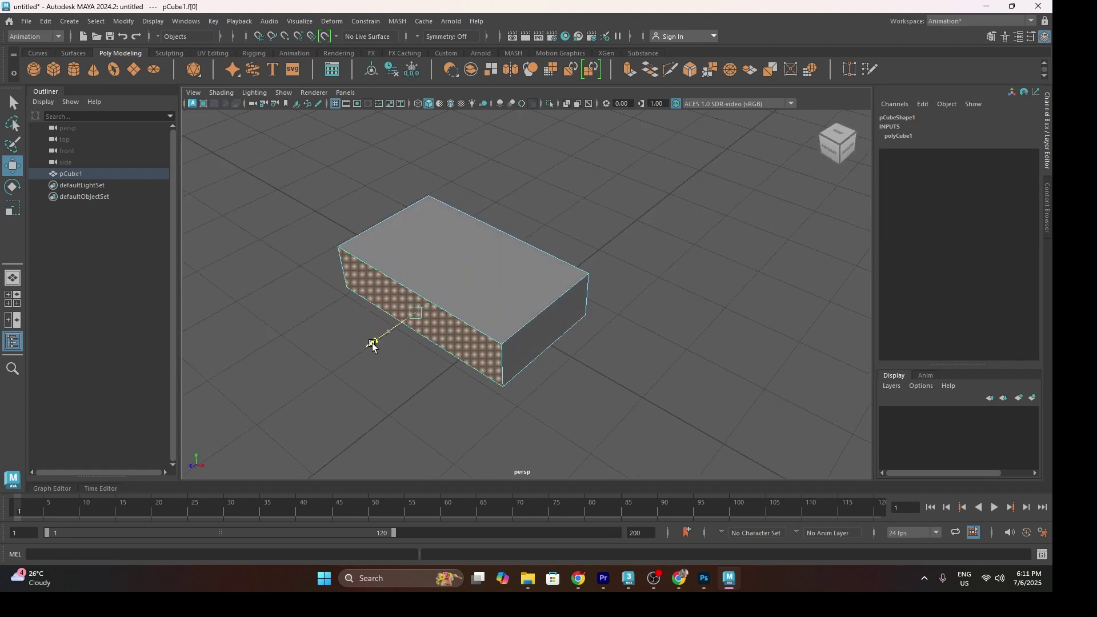
pyautogui.click(451, 267)
pyautogui.moveTo(456, 223); pyautogui.dragTo(457, 214)
pyautogui.keyDown('alt'); pyautogui.moveTo(486, 320); pyautogui.dragTo(465, 276); pyautogui.keyUp('alt')
pyautogui.moveTo(525, 251); pyautogui.dragTo(632, 234, button='right')
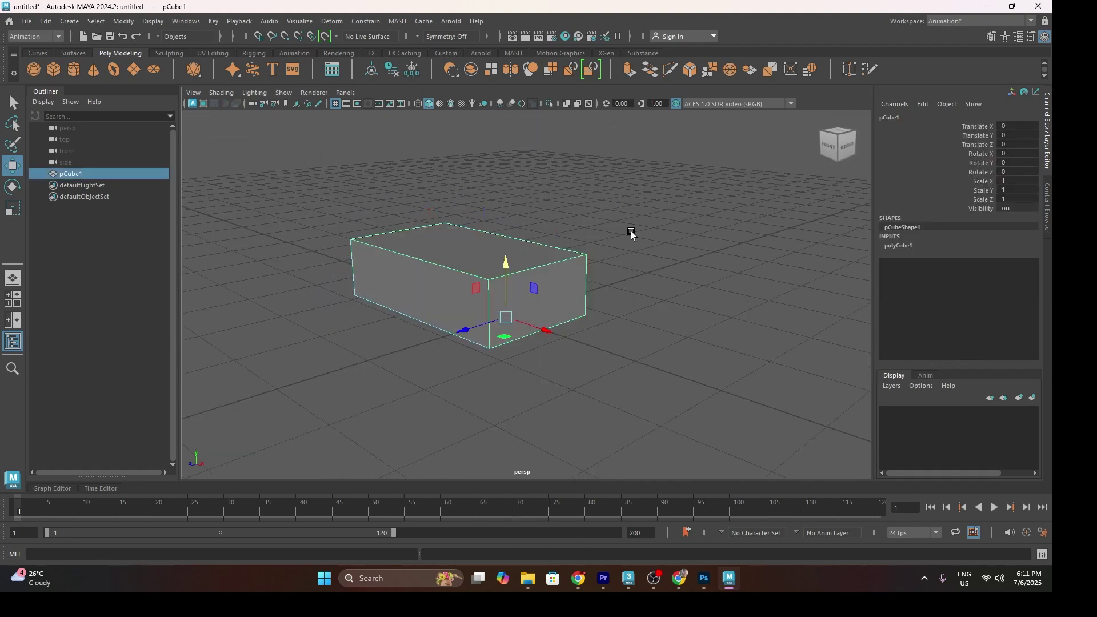
# Step: Extrude the box's top face upward a short distance to form the side band of a lid
pyautogui.keyDown('alt'); pyautogui.moveTo(502, 354); pyautogui.dragTo(470, 345); pyautogui.keyUp('alt')
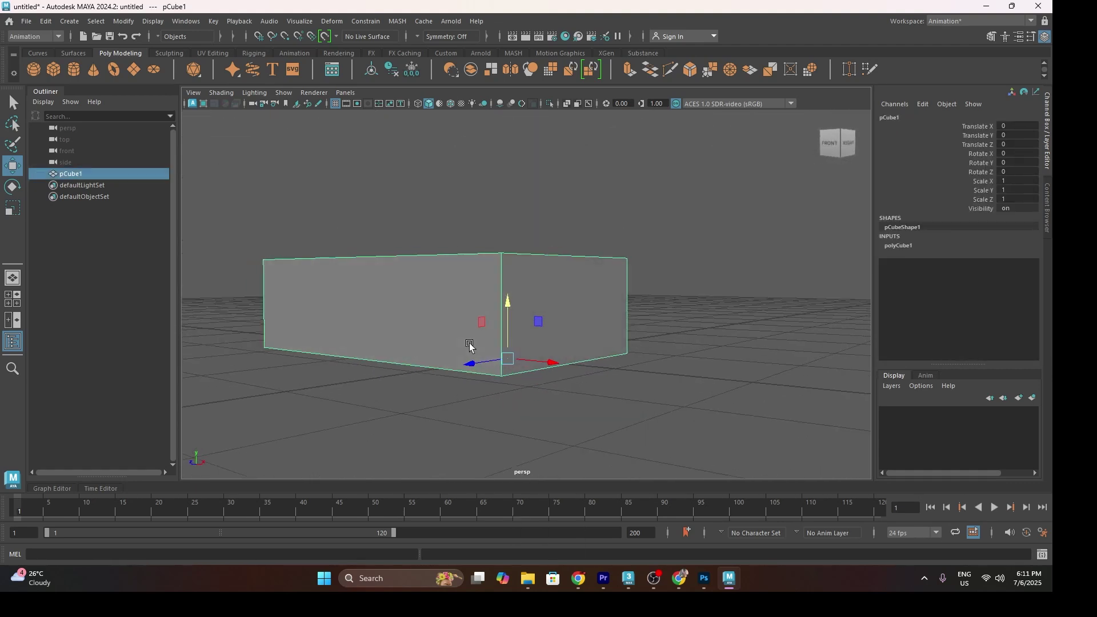
pyautogui.keyDown('alt'); pyautogui.moveTo(450, 197); pyautogui.dragTo(443, 218); pyautogui.keyUp('alt')
pyautogui.moveTo(443, 238); pyautogui.dragTo(446, 263, button='right')
pyautogui.moveTo(437, 227)
pyautogui.mouseDown()
pyautogui.moveTo(445, 247)
pyautogui.moveTo(438, 225)
pyautogui.mouseUp()
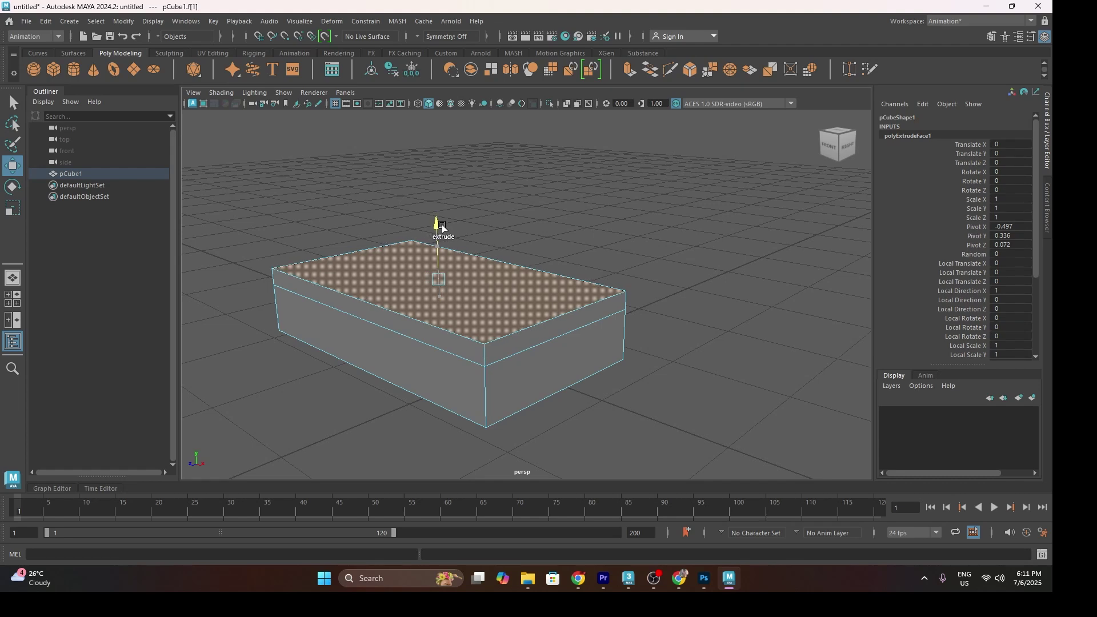
pyautogui.moveTo(438, 227)
pyautogui.keyDown('alt'); pyautogui.mouseDown()
pyautogui.moveTo(457, 287)
pyautogui.moveTo(435, 295)
pyautogui.moveTo(432, 251)
pyautogui.moveTo(405, 269)
pyautogui.moveTo(442, 258)
pyautogui.moveTo(436, 226)
pyautogui.mouseUp(); pyautogui.keyUp('alt')
# Step: Extrude the top face twice more, raising it and scaling it inward each time to bevel the lid's rim
pyautogui.press('r')
pyautogui.press('w')
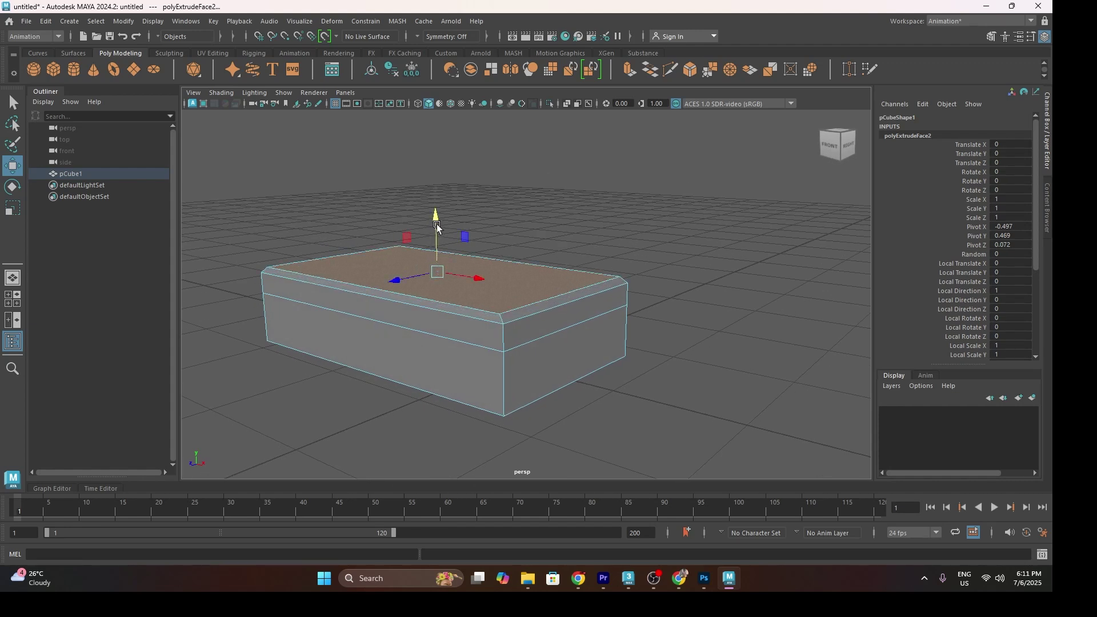
pyautogui.press('r')
pyautogui.keyDown('alt'); pyautogui.moveTo(438, 253); pyautogui.dragTo(430, 290); pyautogui.keyUp('alt')
pyautogui.moveTo(399, 289); pyautogui.dragTo(400, 287, button='middle')
pyautogui.press('w')
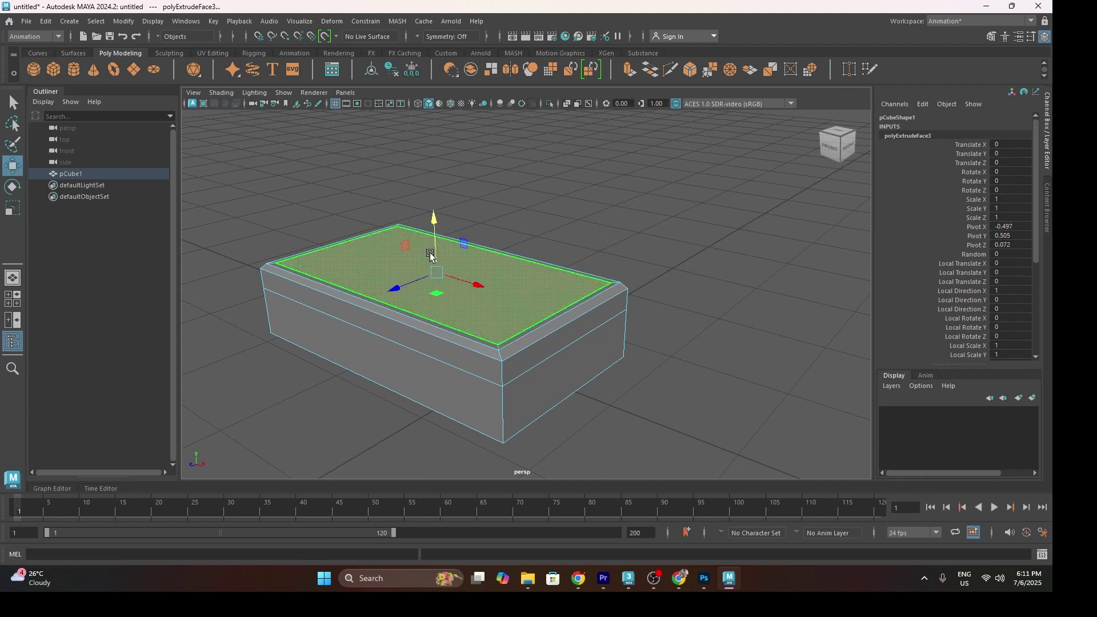
pyautogui.moveTo(438, 228); pyautogui.dragTo(453, 264)
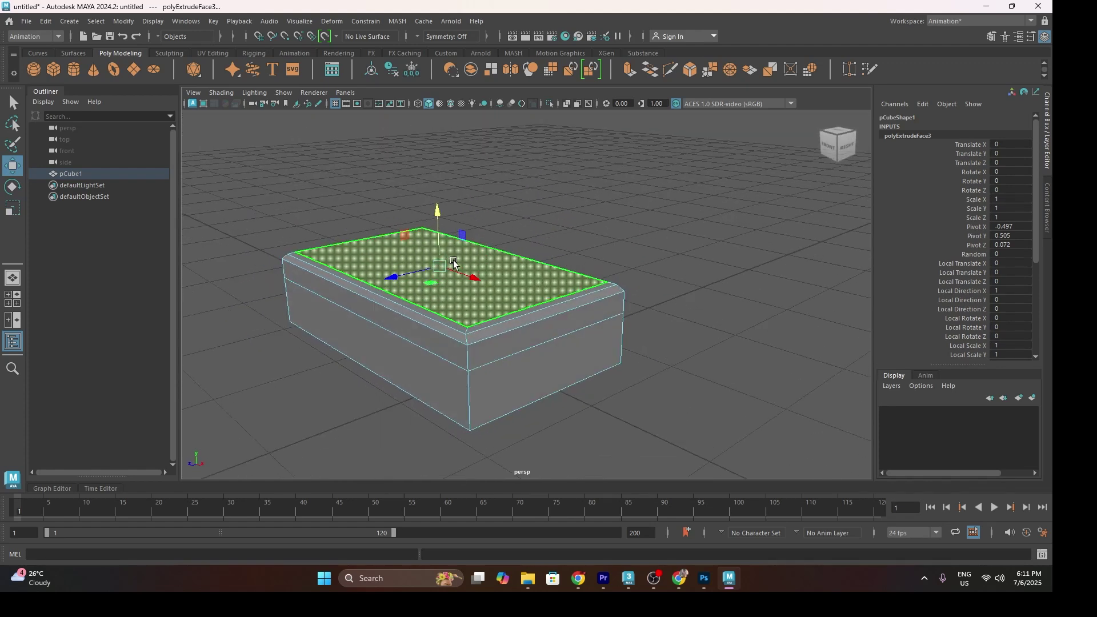
# Step: Return to object mode and examine the box's stepped, bevelled top from different angles
pyautogui.scroll(-4, 421, 357)
pyautogui.keyDown('alt'); pyautogui.moveTo(588, 328); pyautogui.dragTo(660, 317); pyautogui.keyUp('alt')
pyautogui.moveTo(580, 301); pyautogui.dragTo(623, 225, button='right')
pyautogui.click(621, 235)
pyautogui.click(485, 331)
pyautogui.keyDown('alt'); pyautogui.moveTo(500, 354); pyautogui.dragTo(472, 318); pyautogui.keyUp('alt')
pyautogui.moveTo(473, 238); pyautogui.dragTo(529, 221, button='right')
pyautogui.keyDown('alt'); pyautogui.moveTo(457, 321); pyautogui.dragTo(418, 312); pyautogui.keyUp('alt')
# Step: Select all faces of the lid section above the lower box body, using an orthographic view
pyautogui.moveTo(429, 280); pyautogui.dragTo(428, 274, button='right')
pyautogui.keyDown('alt'); pyautogui.moveTo(433, 299); pyautogui.dragTo(396, 299); pyautogui.keyUp('alt')
pyautogui.press('space')
pyautogui.scroll(8, 522, 292)
pyautogui.scroll(2, 522, 293)
pyautogui.keyDown('alt'); pyautogui.moveTo(522, 295); pyautogui.dragTo(509, 364, button='middle'); pyautogui.keyUp('alt')
pyautogui.moveTo(354, 286); pyautogui.dragTo(597, 315)
pyautogui.moveTo(637, 327); pyautogui.dragTo(612, 313)
pyautogui.press('space')
pyautogui.keyDown('alt'); pyautogui.moveTo(440, 313); pyautogui.dragTo(518, 327); pyautogui.keyUp('alt')
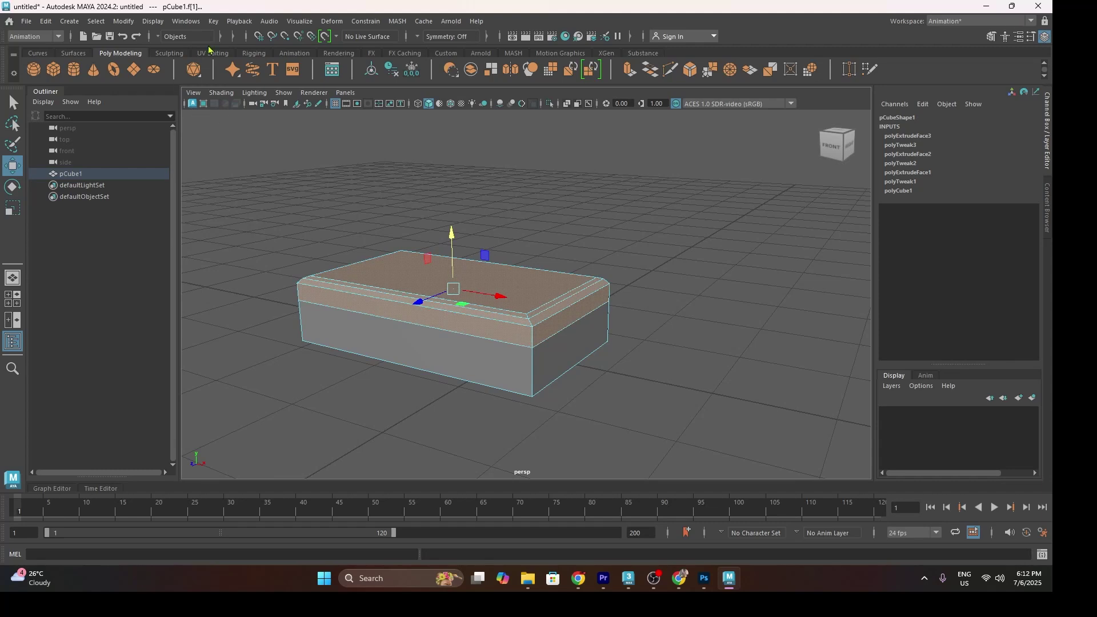
# Step: Switch to the Modeling menu set, extract the selected lid faces into a separate mesh, and return to object mode
pyautogui.click(51, 39)
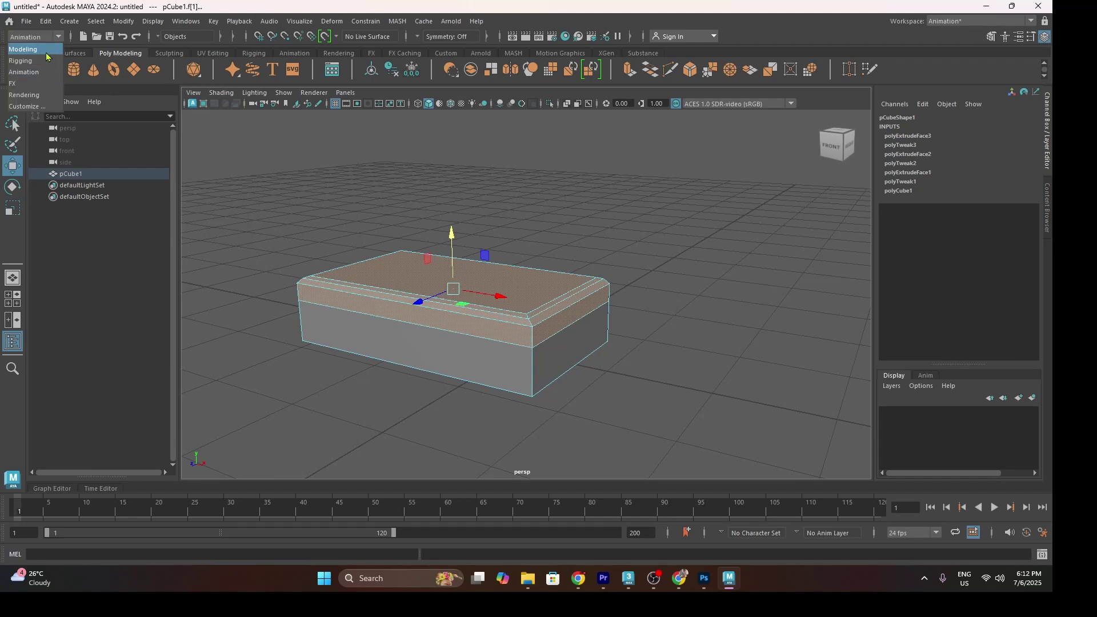
pyautogui.click(29, 49)
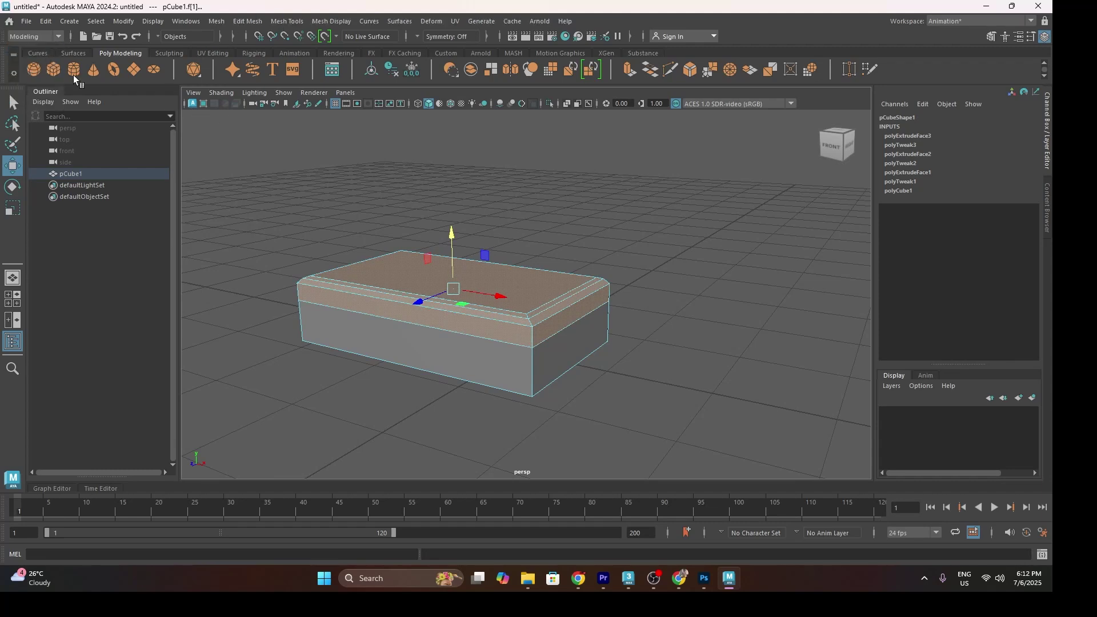
pyautogui.click(216, 23)
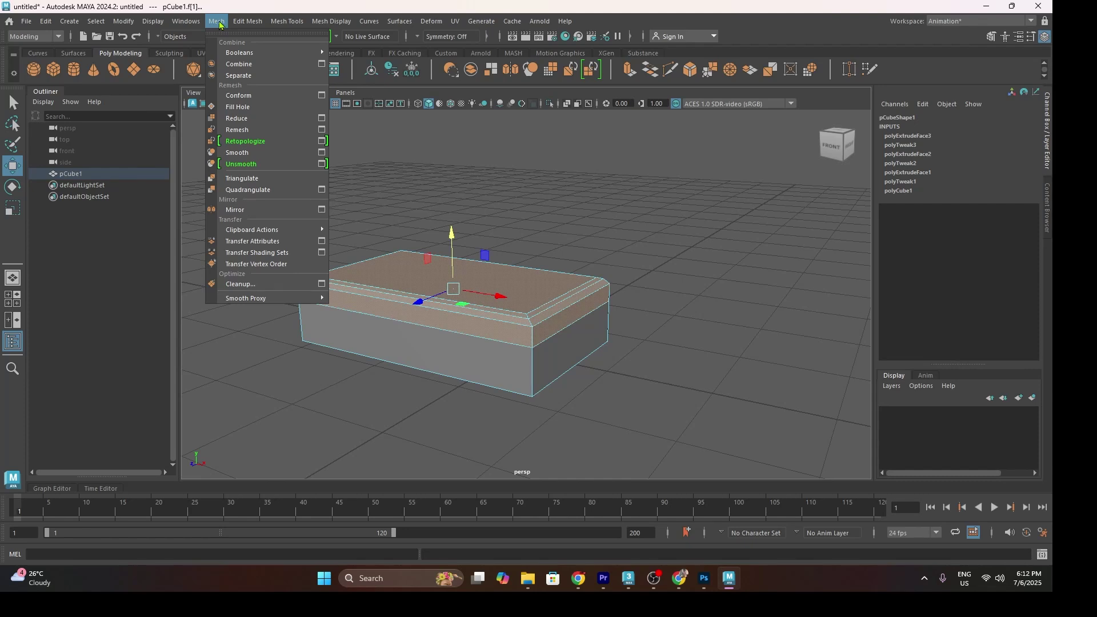
pyautogui.moveTo(234, 24)
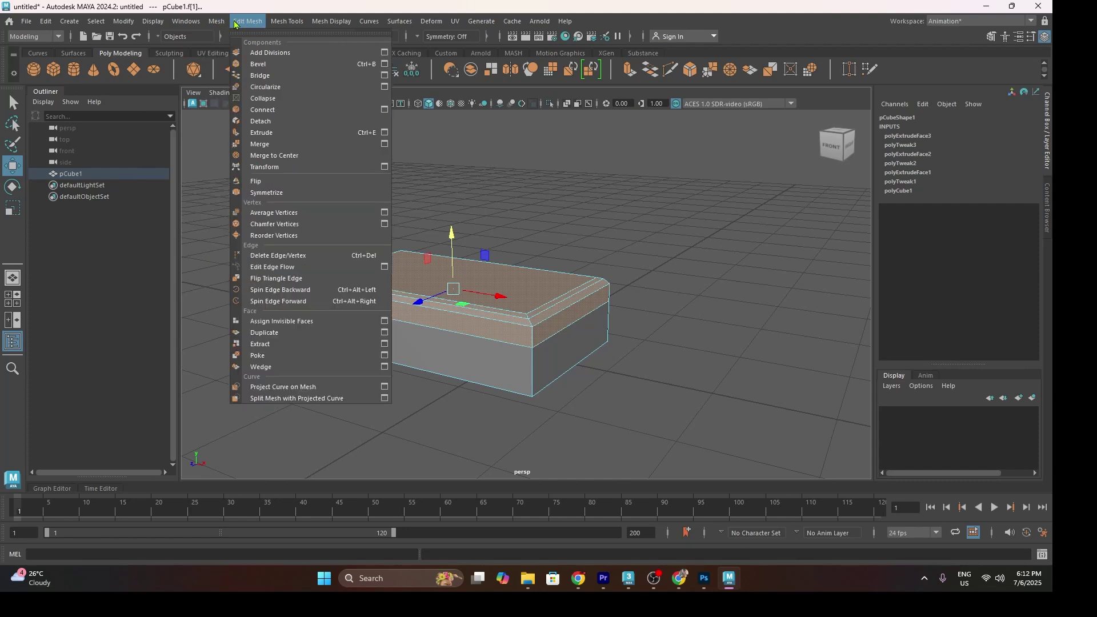
pyautogui.click(287, 348)
pyautogui.moveTo(574, 238); pyautogui.dragTo(615, 222, button='right')
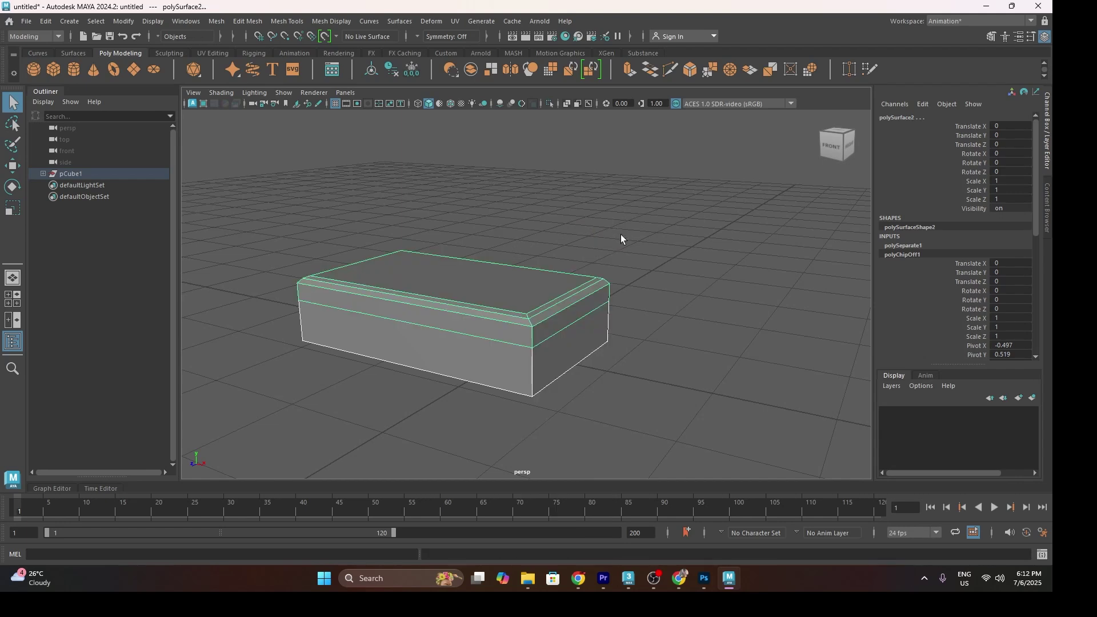
# Step: Select the extracted lid and move it up 0.186 along Y, away from the box base
pyautogui.click(554, 365)
pyautogui.click(544, 331)
pyautogui.click(541, 392)
pyautogui.click(531, 339)
pyautogui.press('w')
pyautogui.keyDown('alt'); pyautogui.moveTo(531, 340); pyautogui.dragTo(465, 355); pyautogui.keyUp('alt')
pyautogui.click(483, 337)
pyautogui.moveTo(508, 298); pyautogui.dragTo(521, 279)
pyautogui.hotkey('ctrl', 'z')
pyautogui.click(491, 294)
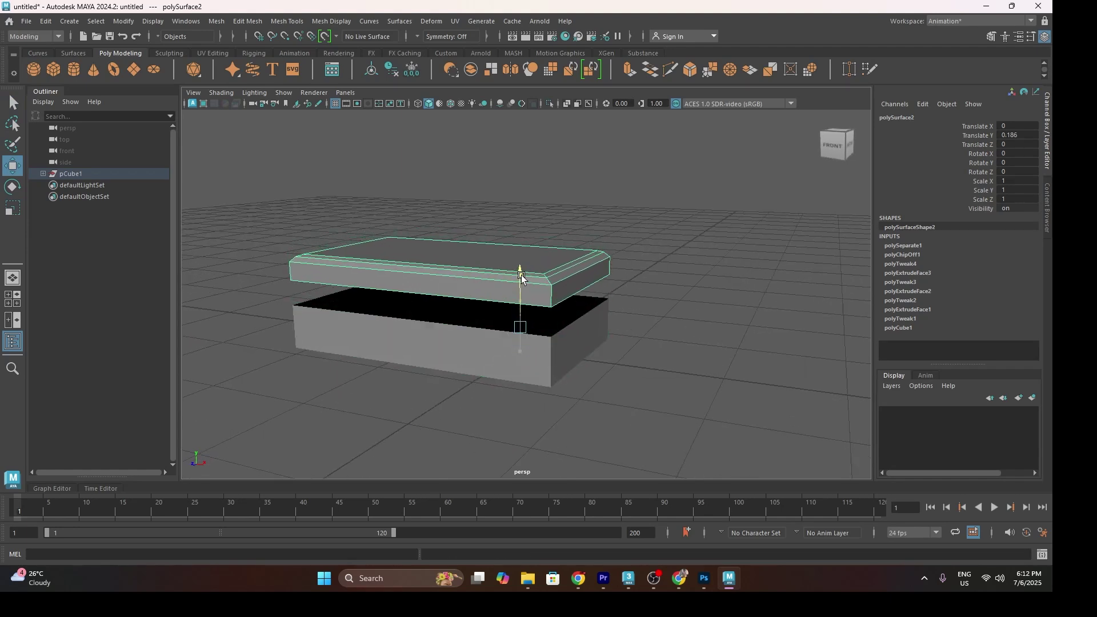
# Step: Select the open top border edge loop of the box base in edge mode and raise it along Y to the lid's underside
pyautogui.click(594, 321)
pyautogui.moveTo(589, 260); pyautogui.dragTo(602, 225, button='right')
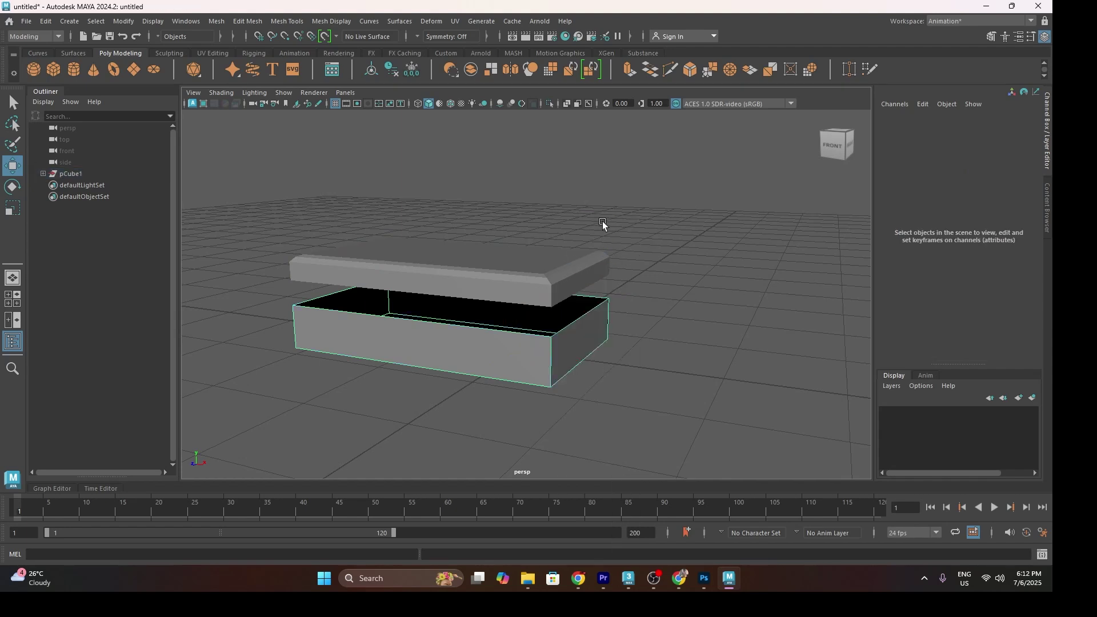
pyautogui.doubleClick(588, 313)
pyautogui.moveTo(453, 245); pyautogui.dragTo(462, 224)
pyautogui.hotkey('ctrl', 'z')
pyautogui.hotkey('ctrl', 'z')
pyautogui.click(571, 322)
pyautogui.keyDown('alt'); pyautogui.moveTo(571, 324); pyautogui.dragTo(454, 224); pyautogui.keyUp('alt')
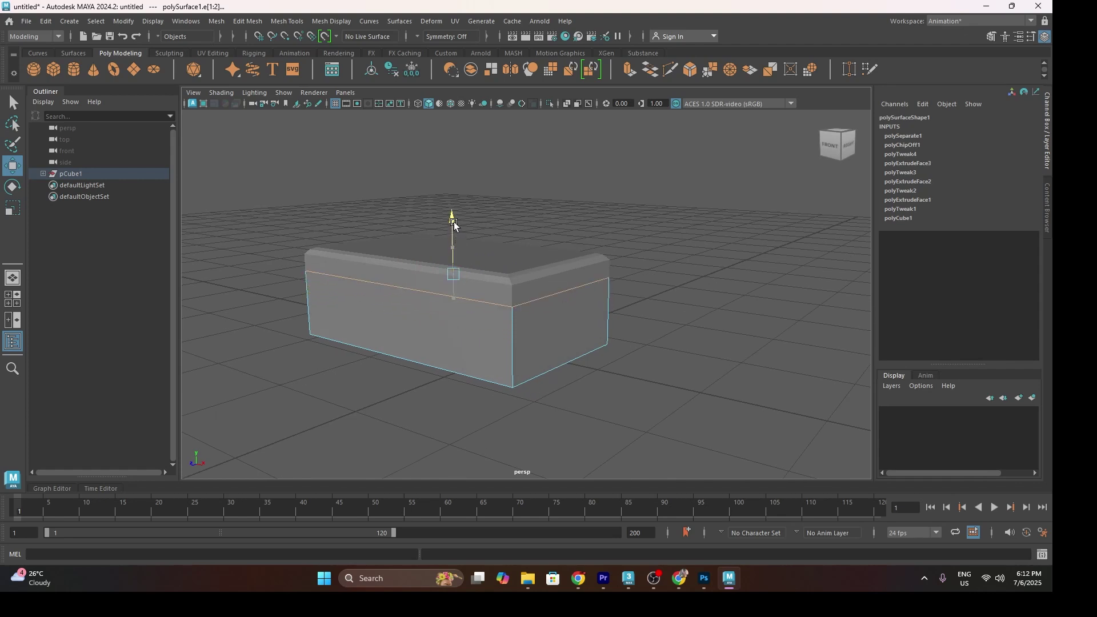
# Step: Lower the selected border loop slightly and extrude its edges into a thin rim around the base's opening
pyautogui.rightClick(559, 239)
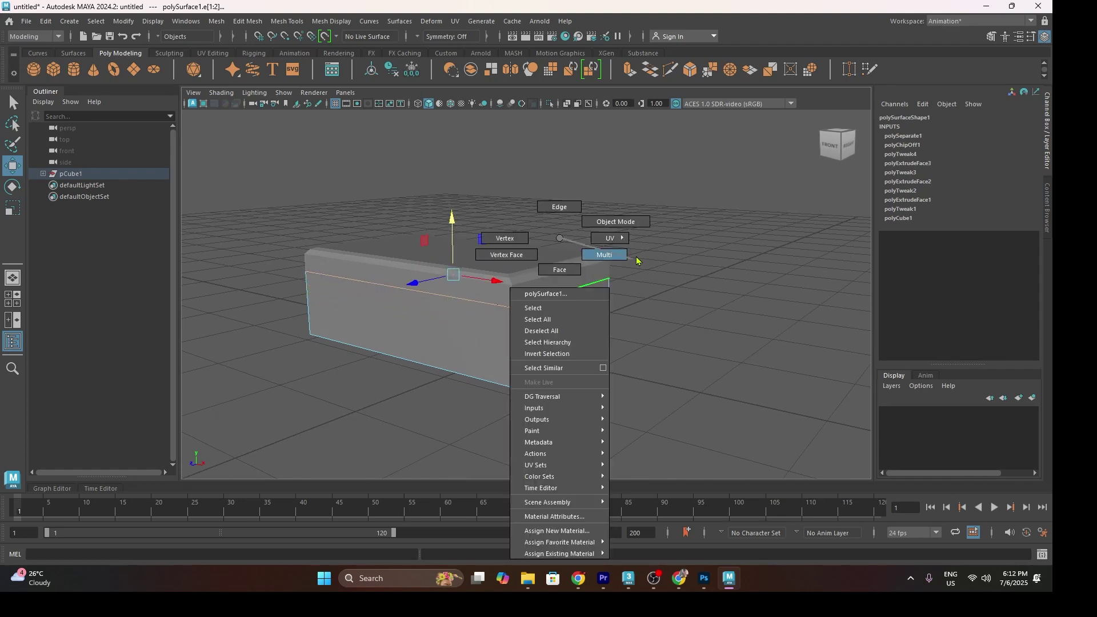
pyautogui.moveTo(453, 222); pyautogui.dragTo(423, 235)
pyautogui.hotkey('ctrl', 'e')
pyautogui.scroll(3, 434, 246)
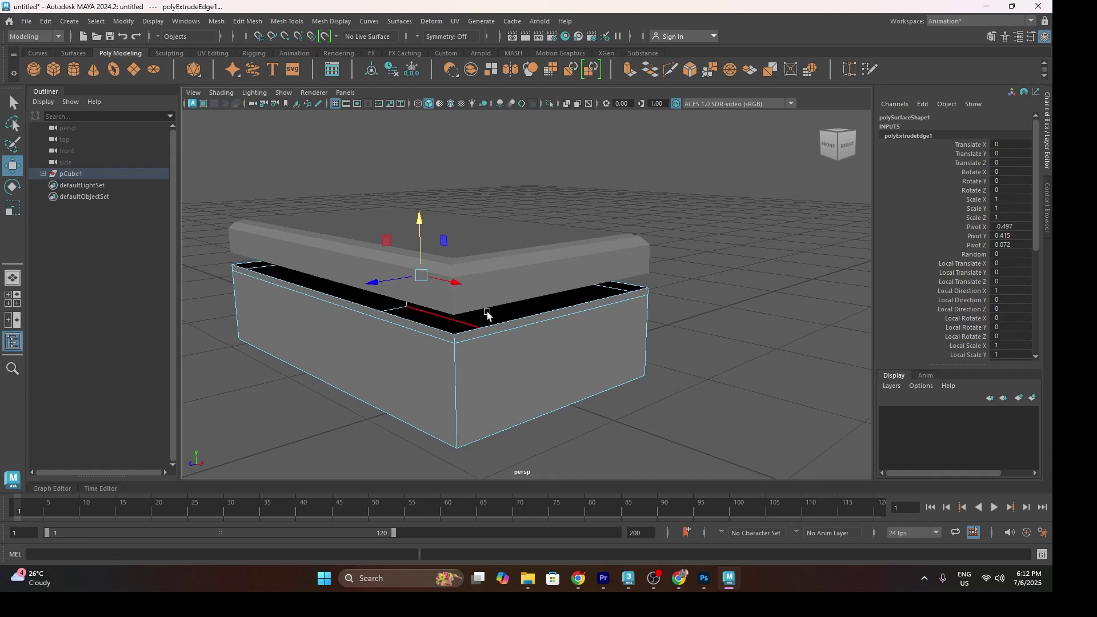
# Step: Switch to face mode, select the whole loop of rim faces around the base, and extrude it slightly outward
pyautogui.moveTo(488, 236); pyautogui.dragTo(490, 266, button='right')
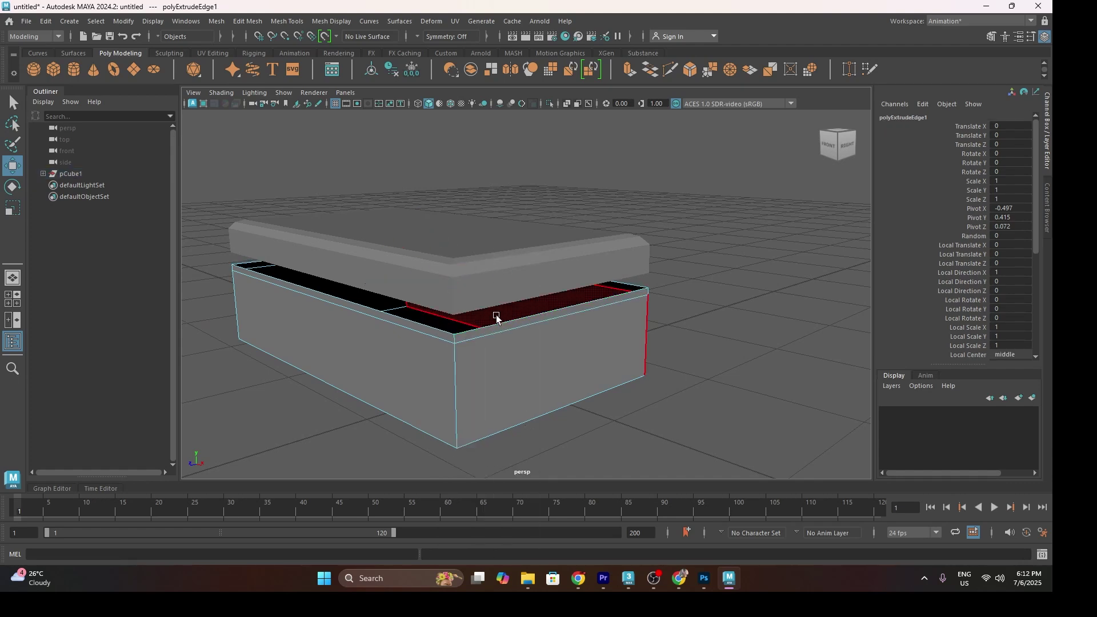
pyautogui.click(496, 333)
pyautogui.keyDown('alt'); pyautogui.moveTo(442, 348); pyautogui.dragTo(432, 345); pyautogui.keyUp('alt')
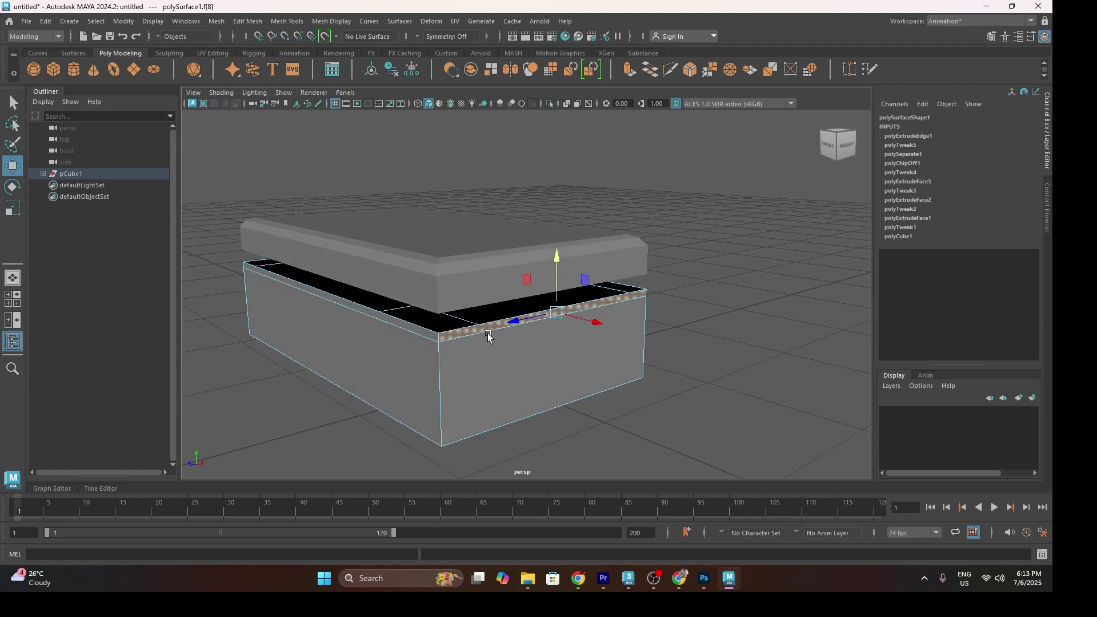
pyautogui.keyDown('alt'); pyautogui.moveTo(264, 276); pyautogui.dragTo(379, 321); pyautogui.keyUp('alt')
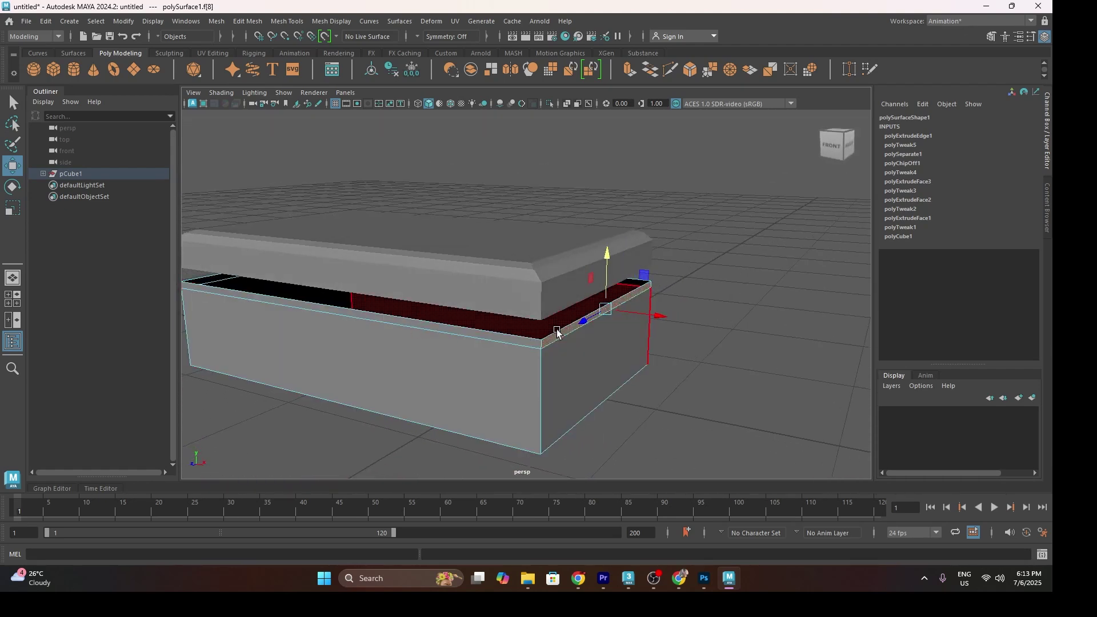
pyautogui.doubleClick(517, 341)
pyautogui.keyDown('alt'); pyautogui.moveTo(516, 340); pyautogui.dragTo(314, 328); pyautogui.keyUp('alt')
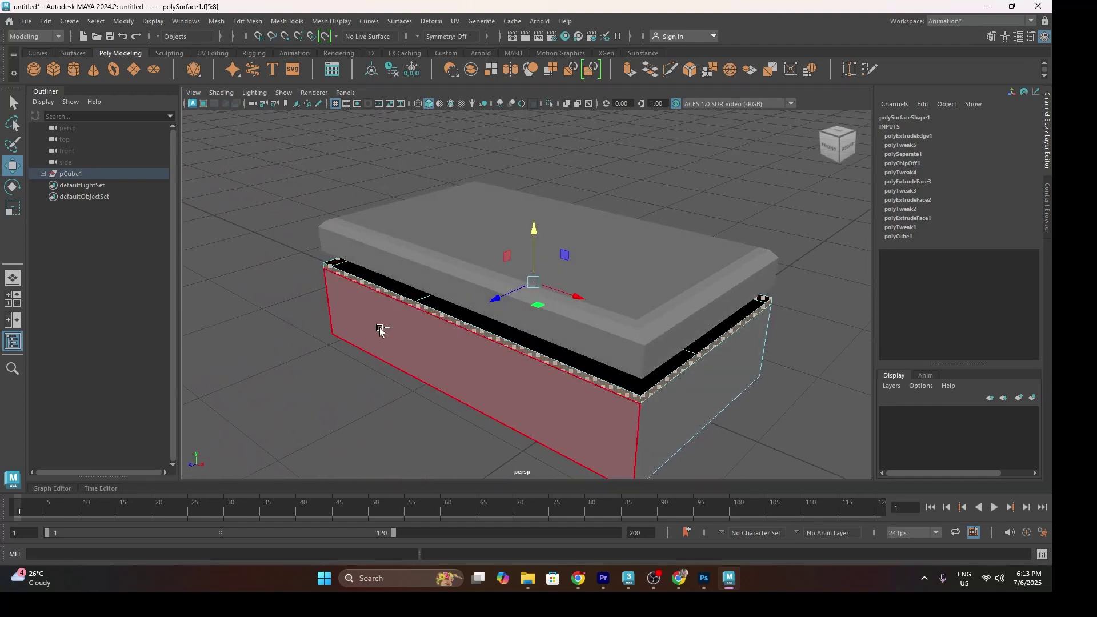
pyautogui.hotkey('ctrl', 'e')
pyautogui.keyDown('alt'); pyautogui.moveTo(448, 343); pyautogui.dragTo(391, 324); pyautogui.keyUp('alt')
pyautogui.keyDown('alt'); pyautogui.moveTo(385, 364); pyautogui.dragTo(544, 340); pyautogui.keyUp('alt')
# Step: Return to object mode, select the lid, and lower it onto the base's rim at Translate Y 0.113
pyautogui.moveTo(532, 237); pyautogui.dragTo(609, 223, button='right')
pyautogui.keyDown('alt'); pyautogui.moveTo(575, 208); pyautogui.dragTo(397, 409); pyautogui.keyUp('alt')
pyautogui.click(524, 412)
pyautogui.click(500, 295)
pyautogui.press('f')
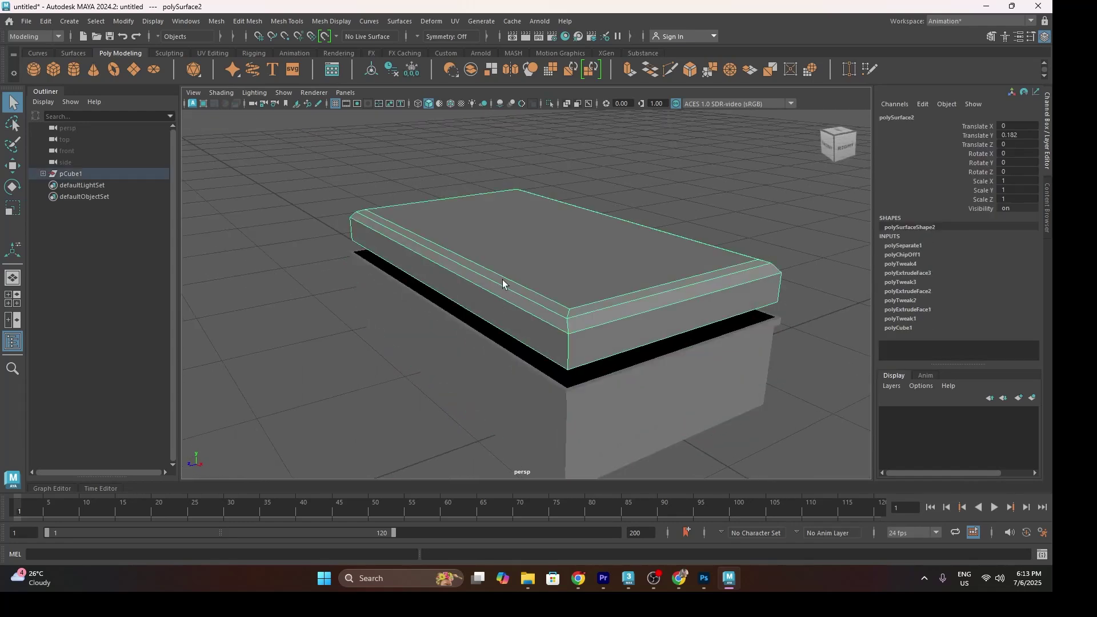
pyautogui.press('w')
pyautogui.moveTo(611, 314); pyautogui.dragTo(588, 345)
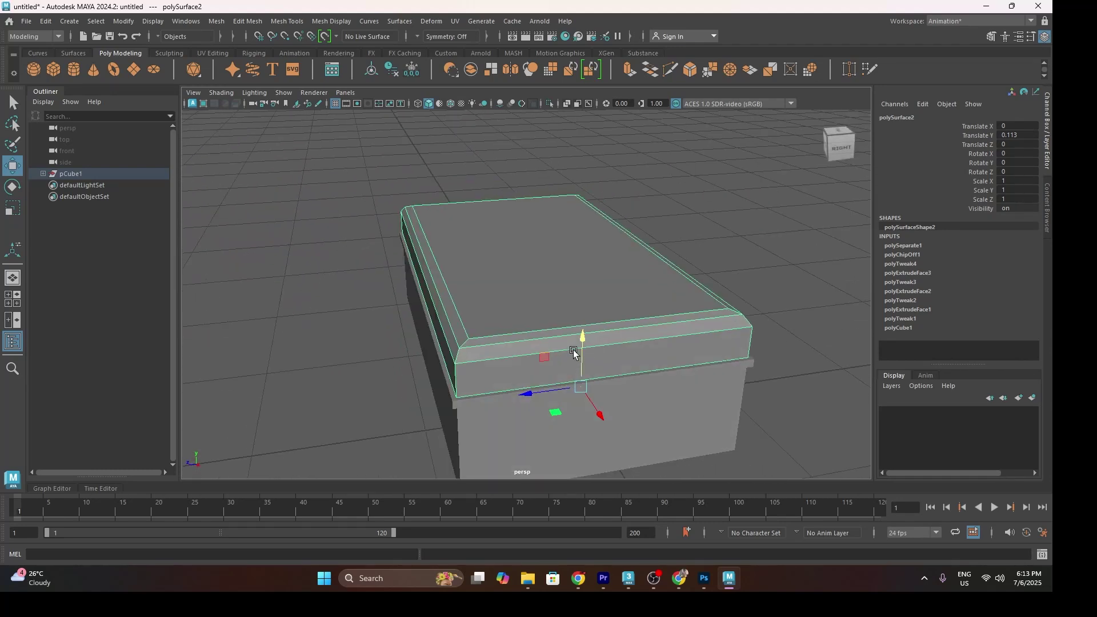
# Step: Start the Insert Edge Loop tool on the lid and display the lid as a smooth preview with its cage
pyautogui.click(287, 21)
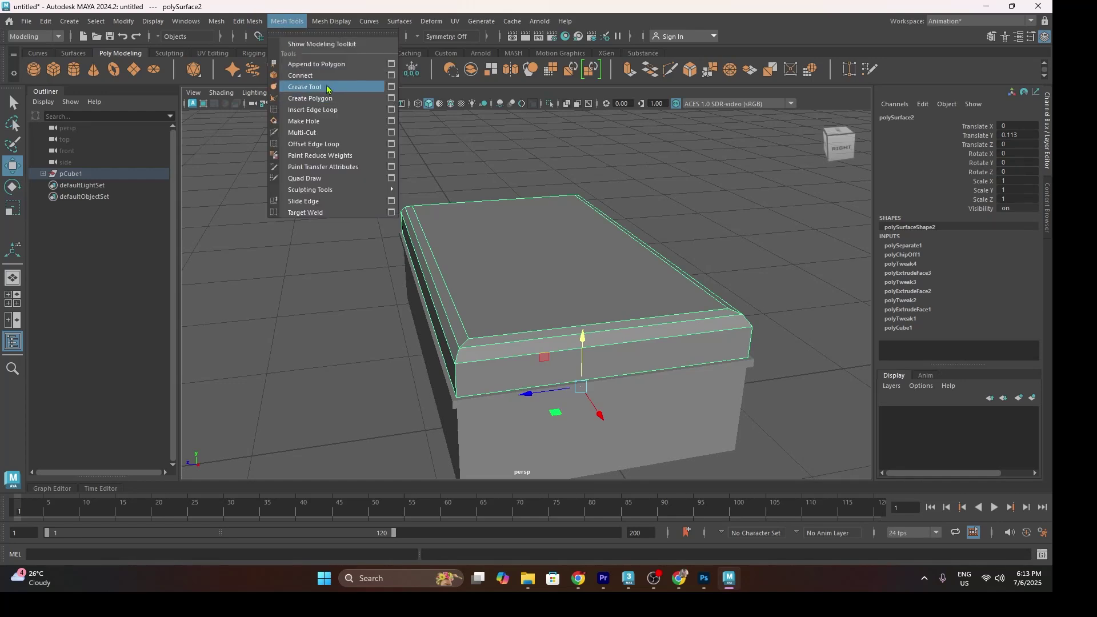
pyautogui.click(342, 110)
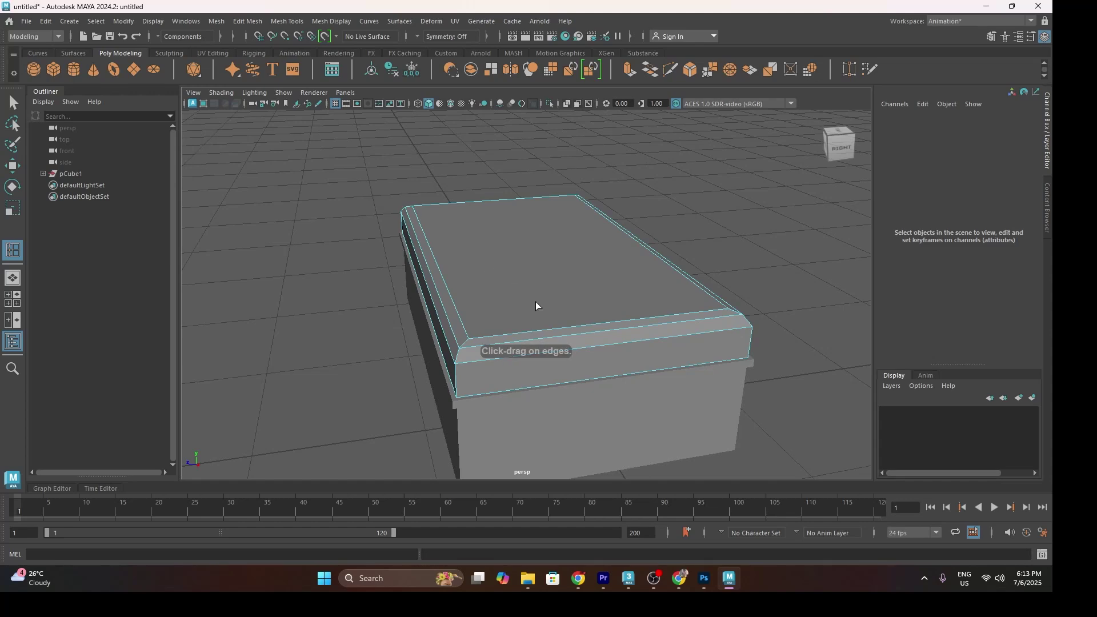
pyautogui.press('2')
pyautogui.moveTo(537, 318)
pyautogui.keyDown('alt'); pyautogui.mouseDown()
pyautogui.moveTo(497, 341)
pyautogui.moveTo(490, 367)
pyautogui.moveTo(530, 329)
pyautogui.mouseUp(); pyautogui.keyUp('alt')
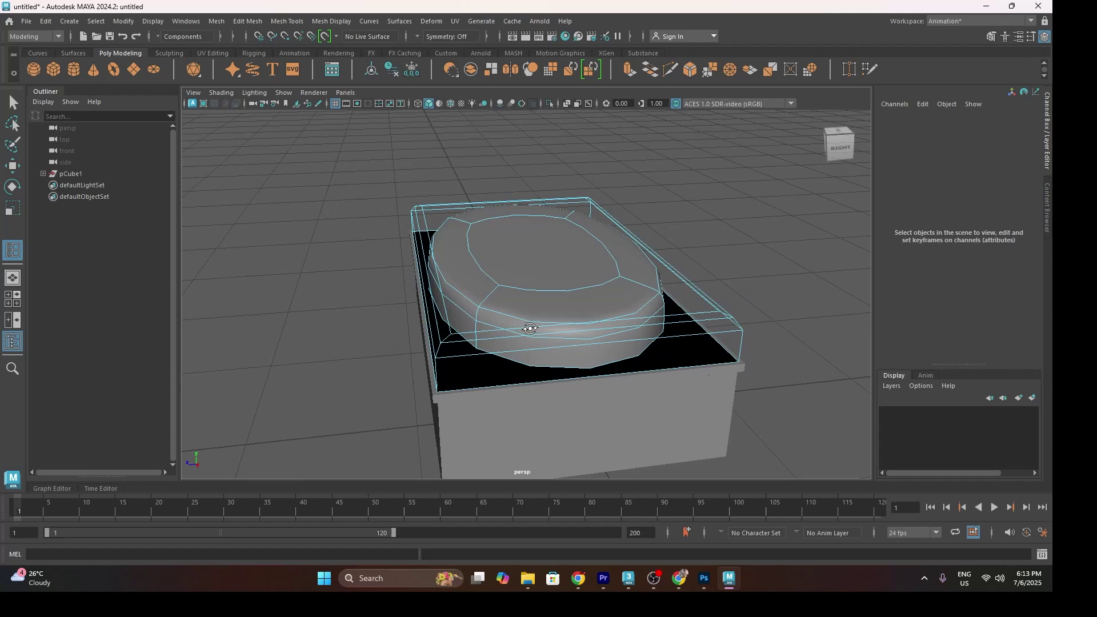
# Step: Try inserting multiple edge loops across the lid's short side and undo the insertion
pyautogui.click(471, 333)
pyautogui.click(467, 333)
pyautogui.click(463, 338)
pyautogui.hotkey('ctrl', 'z')
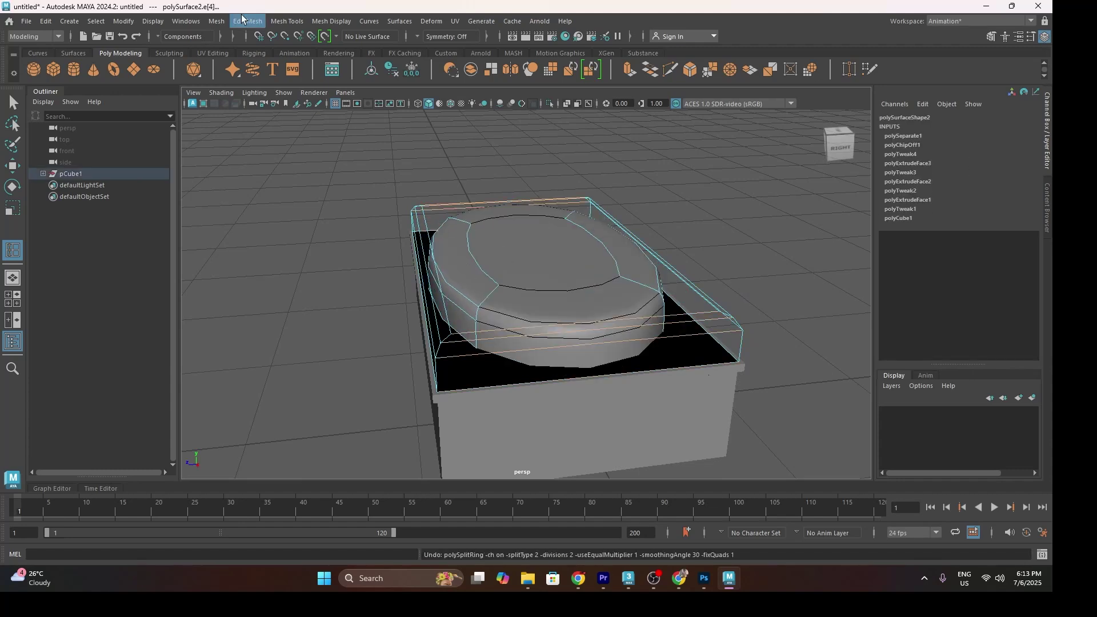
# Step: Reset the Insert Edge Loop tool settings to their defaults
pyautogui.click(287, 22)
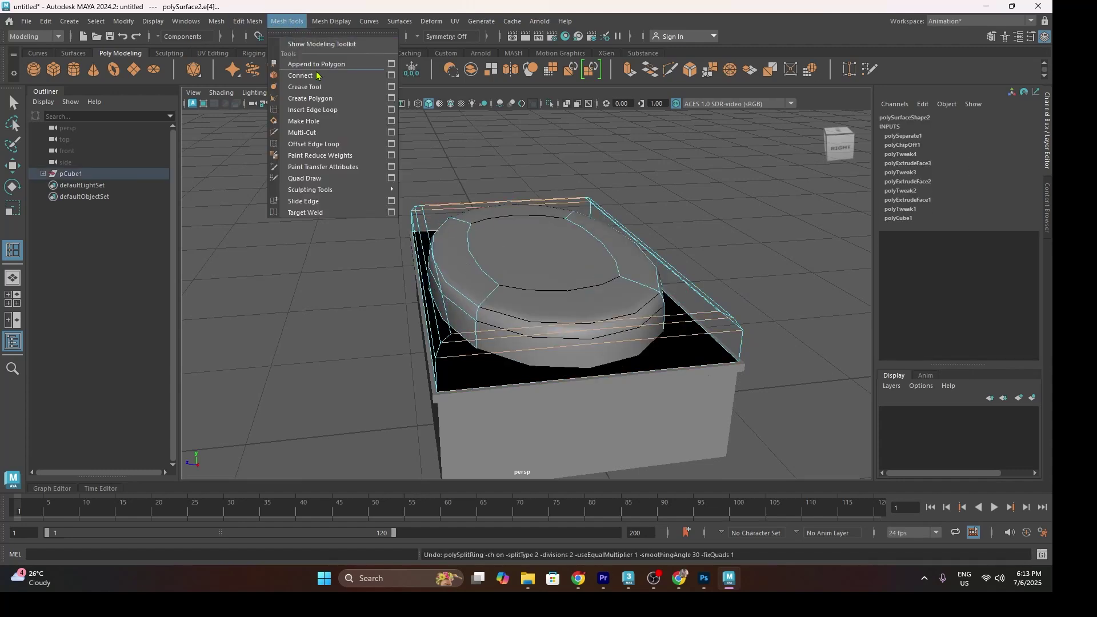
pyautogui.click(391, 111)
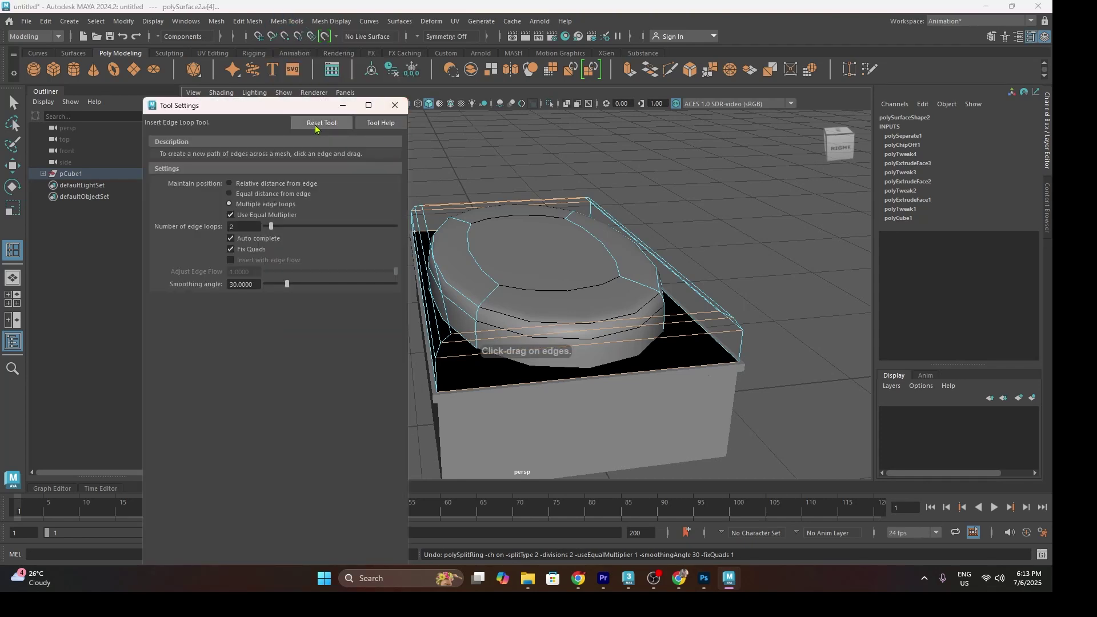
pyautogui.click(320, 123)
pyautogui.click(395, 105)
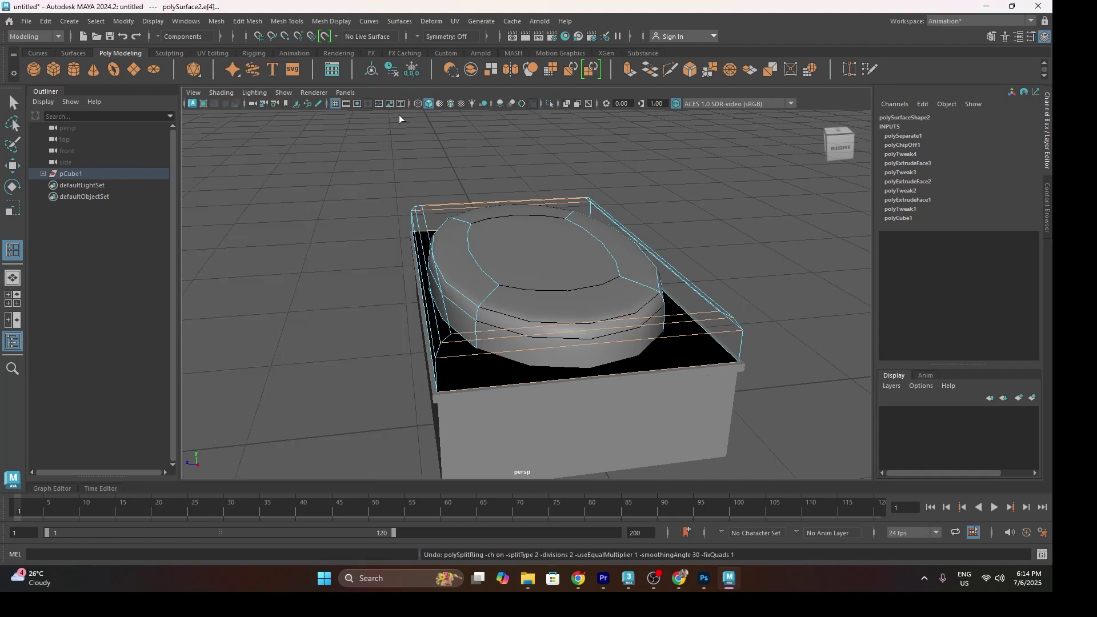
# Step: Insert four supporting edge loops on the lid, one close to each of its outer sides
pyautogui.click(454, 337)
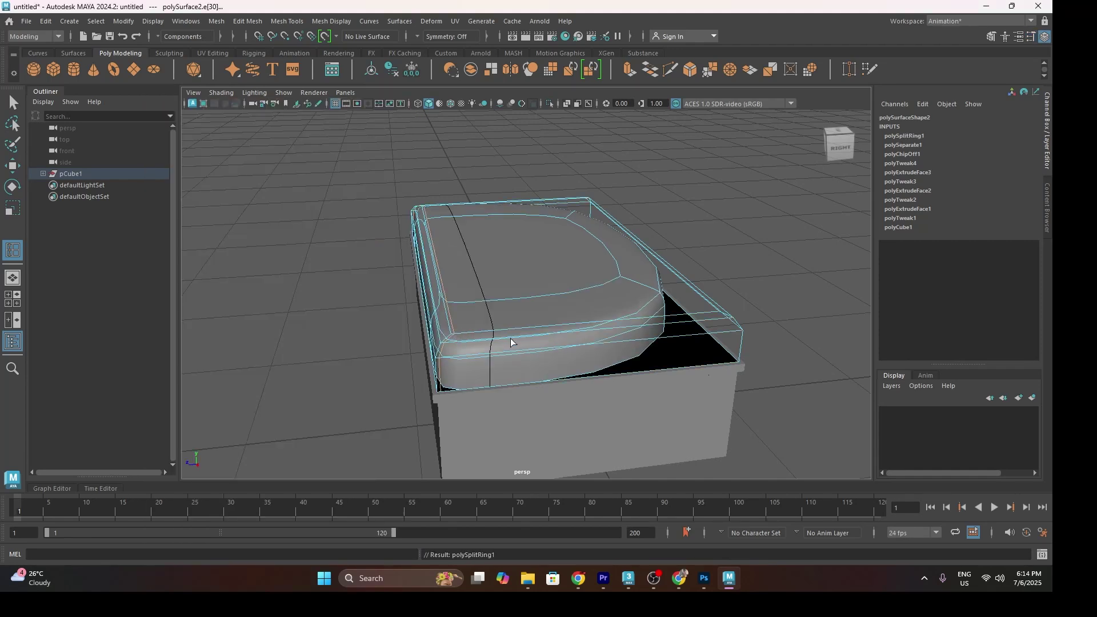
pyautogui.click(715, 316)
pyautogui.keyDown('alt'); pyautogui.moveTo(716, 316); pyautogui.dragTo(637, 350); pyautogui.keyUp('alt')
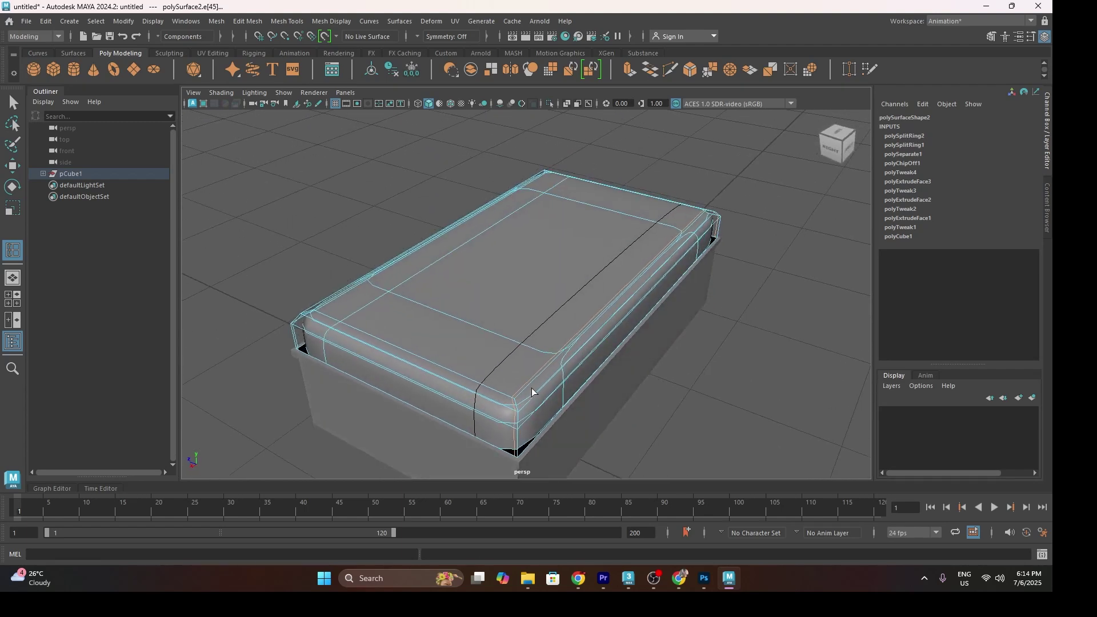
pyautogui.click(522, 410)
pyautogui.keyDown('alt'); pyautogui.moveTo(607, 404); pyautogui.dragTo(535, 396); pyautogui.keyUp('alt')
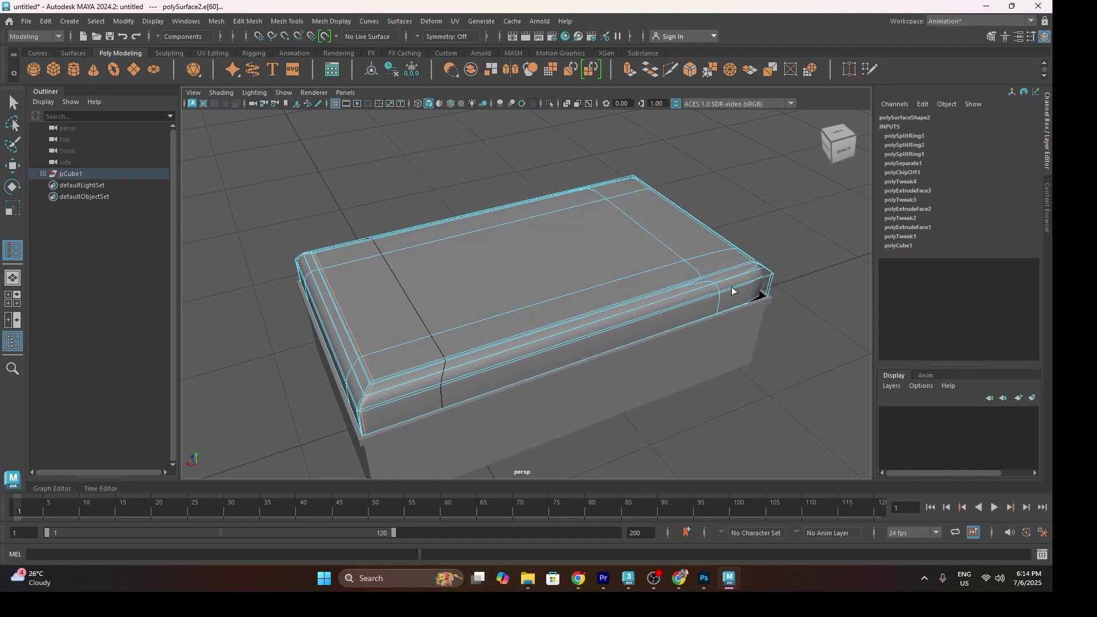
pyautogui.click(765, 275)
pyautogui.keyDown('alt'); pyautogui.moveTo(765, 275); pyautogui.dragTo(631, 296); pyautogui.keyUp('alt')
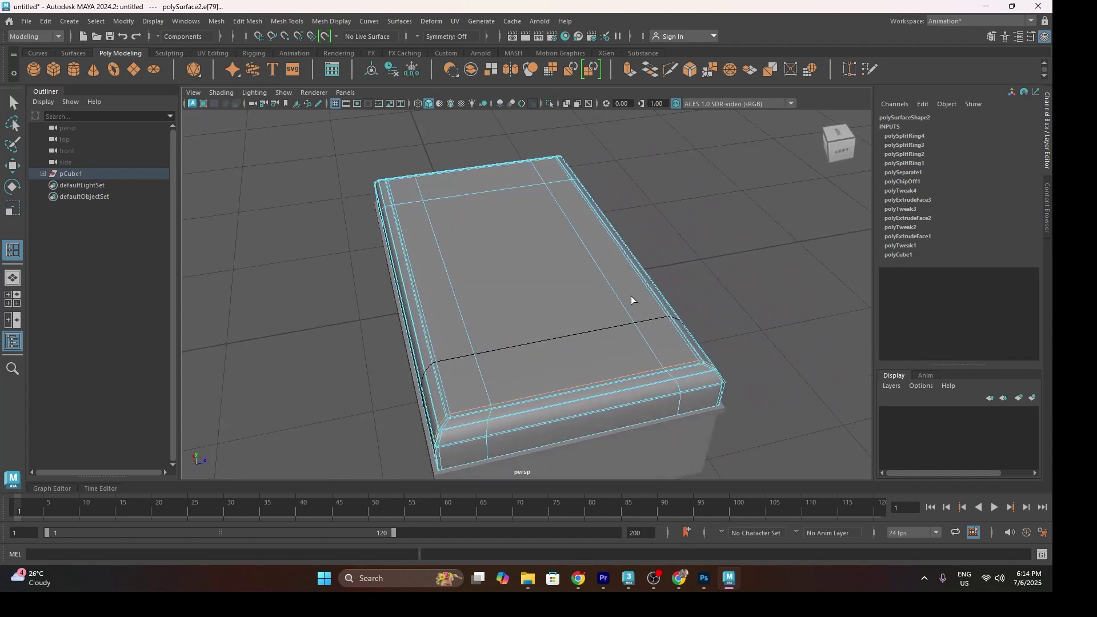
# Step: Return to object mode, select the box base, and turn on its smooth mesh preview
pyautogui.press('w')
pyautogui.moveTo(629, 237); pyautogui.dragTo(703, 201, button='right')
pyautogui.click(705, 208)
pyautogui.scroll(-4, 657, 298)
pyautogui.keyDown('alt'); pyautogui.moveTo(563, 325); pyautogui.dragTo(604, 308); pyautogui.keyUp('alt')
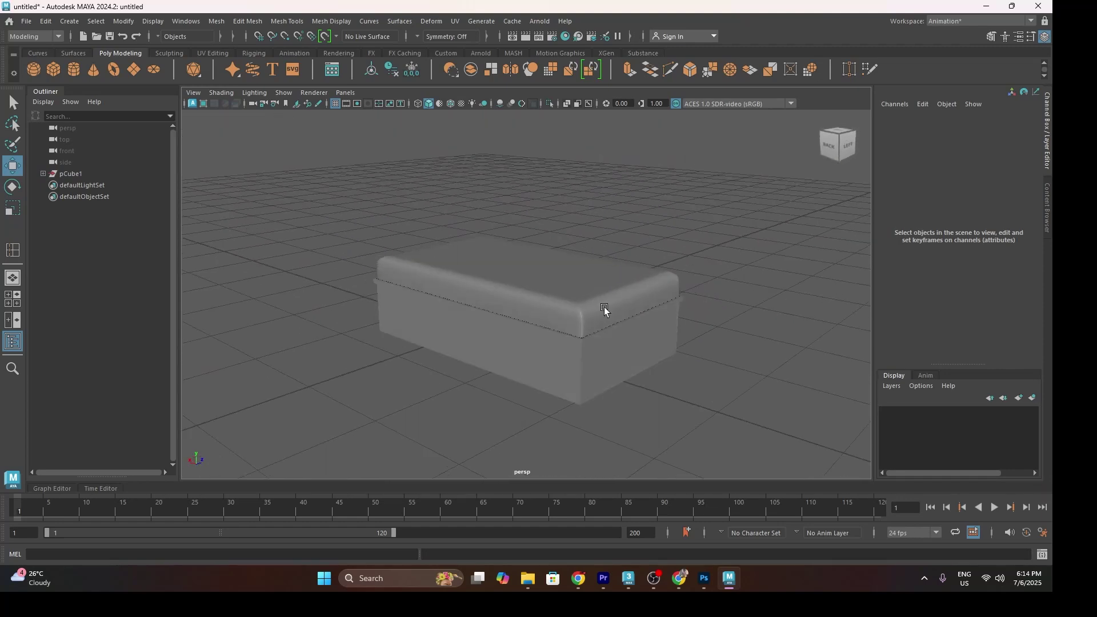
pyautogui.click(595, 379)
pyautogui.press('3')
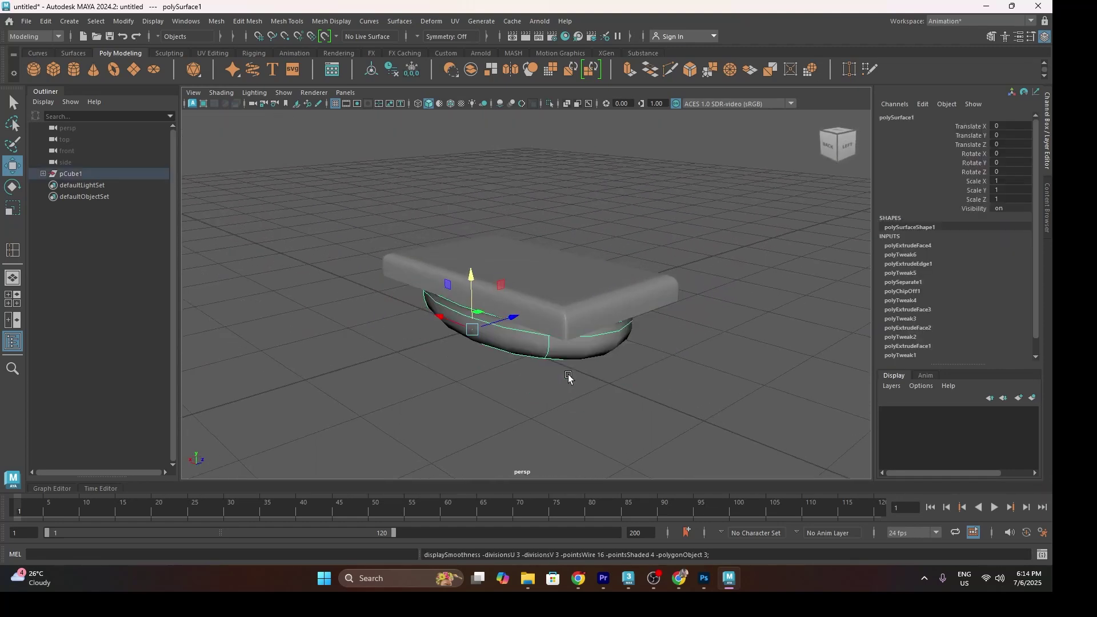
# Step: Insert four supporting edge loops on the box base, one close to each of its sides, to sharpen its smoothed corners
pyautogui.keyDown('alt'); pyautogui.moveTo(551, 377); pyautogui.dragTo(475, 312); pyautogui.keyUp('alt')
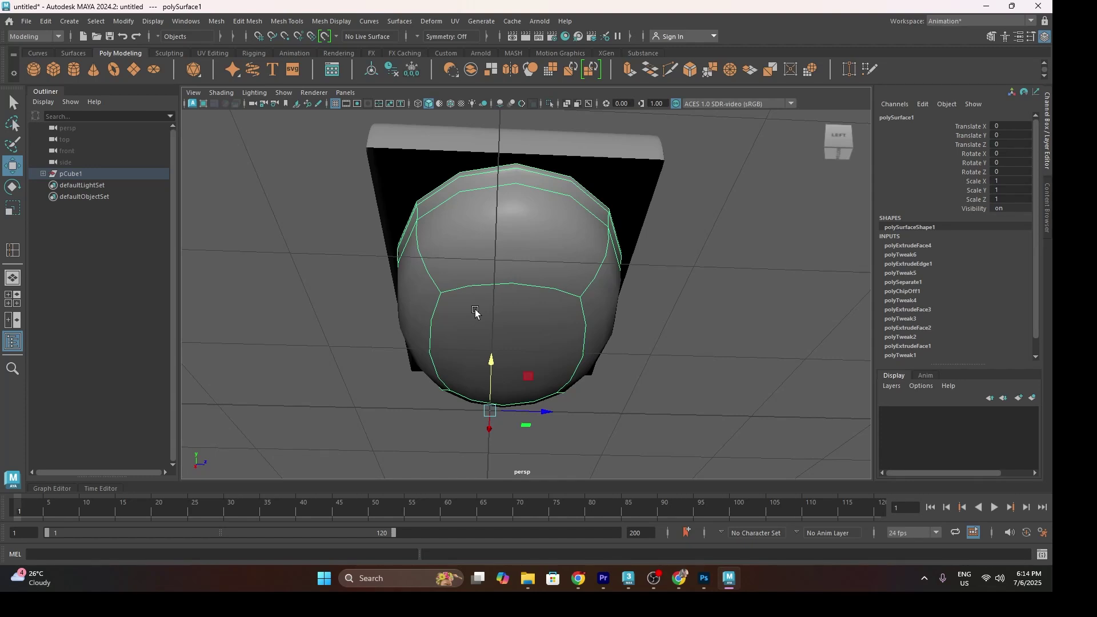
pyautogui.press('g')
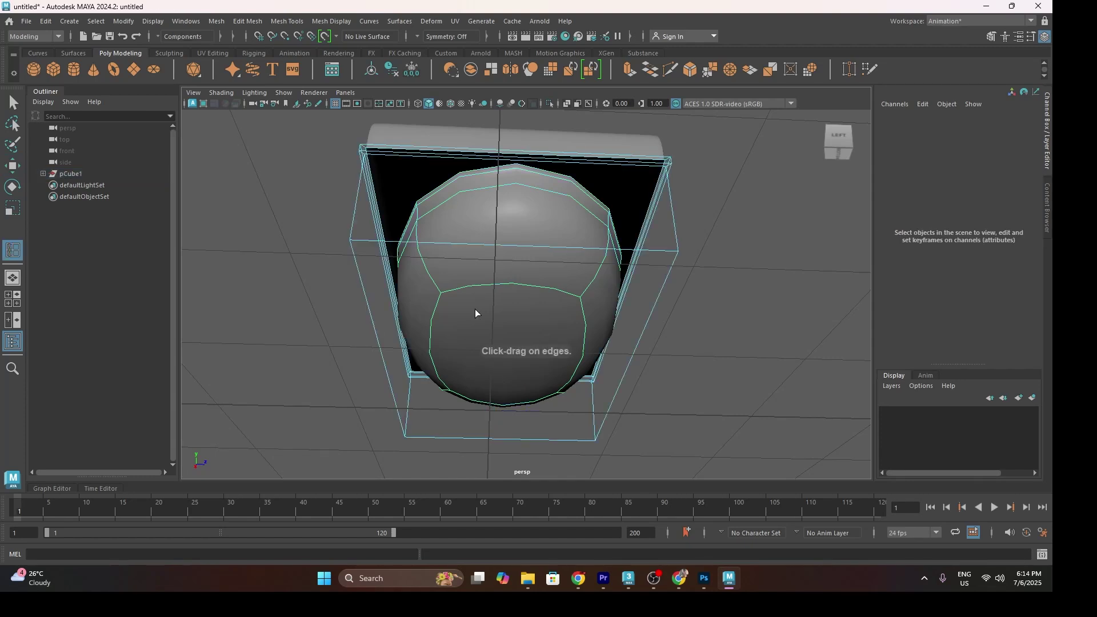
pyautogui.moveTo(361, 242)
pyautogui.mouseDown()
pyautogui.moveTo(352, 248)
pyautogui.moveTo(379, 251)
pyautogui.mouseUp()
pyautogui.moveTo(658, 248); pyautogui.dragTo(546, 258)
pyautogui.moveTo(351, 313); pyautogui.dragTo(344, 318)
pyautogui.moveTo(746, 371); pyautogui.dragTo(755, 371)
pyautogui.keyDown('alt'); pyautogui.moveTo(686, 337); pyautogui.dragTo(722, 373); pyautogui.keyUp('alt')
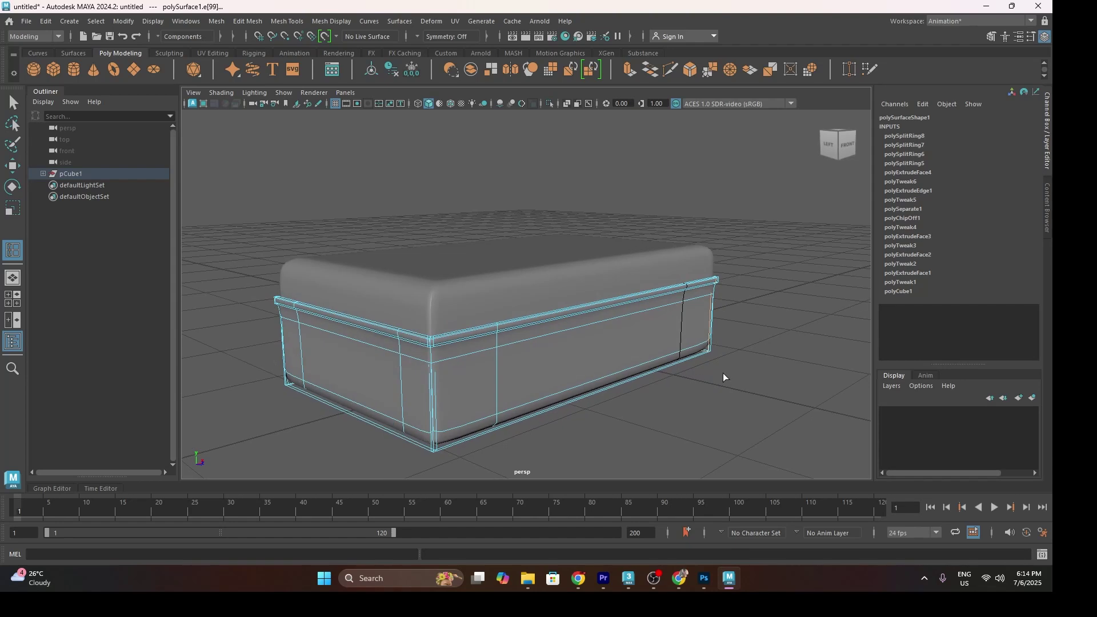
# Step: Return to object mode and examine the smoothed lid and base from several angles
pyautogui.press('w')
pyautogui.click(787, 387)
pyautogui.keyDown('alt'); pyautogui.moveTo(500, 375); pyautogui.dragTo(570, 372); pyautogui.keyUp('alt')
pyautogui.moveTo(570, 373); pyautogui.dragTo(653, 223, button='right')
pyautogui.click(669, 265)
pyautogui.keyDown('alt'); pyautogui.moveTo(517, 394); pyautogui.dragTo(632, 406); pyautogui.keyUp('alt')
pyautogui.click(620, 367)
pyautogui.scroll(3, 625, 355)
pyautogui.keyDown('alt'); pyautogui.moveTo(625, 356); pyautogui.dragTo(469, 365); pyautogui.keyUp('alt')
pyautogui.click(762, 320)
pyautogui.scroll(-4, 575, 352)
# Step: Select the box base and make it a live surface
pyautogui.click(489, 383)
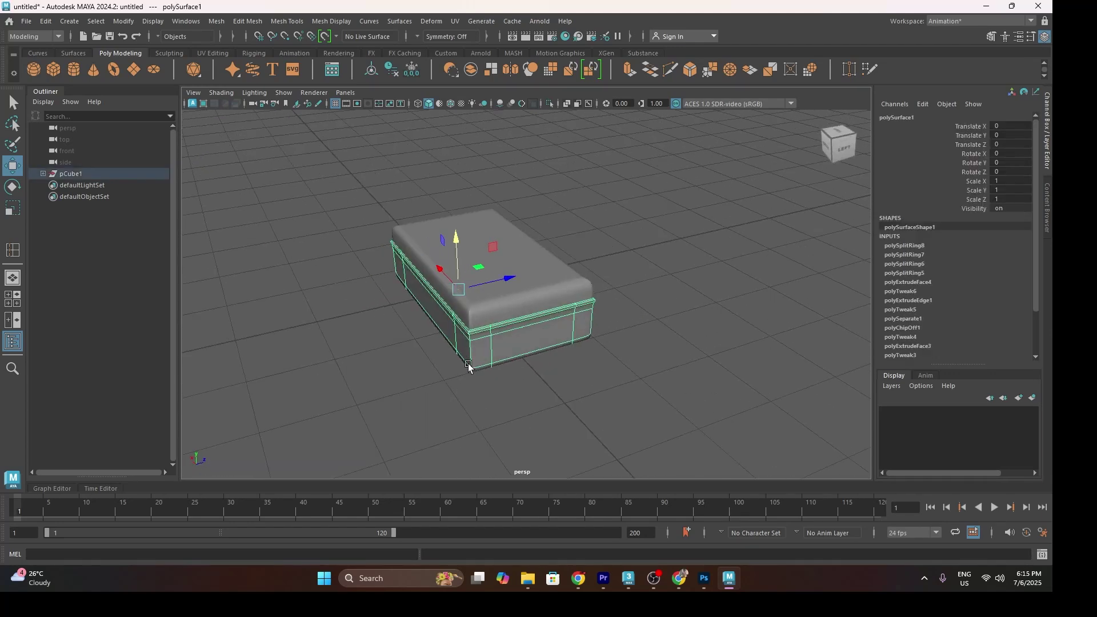
pyautogui.scroll(4, 438, 326)
pyautogui.keyDown('alt'); pyautogui.moveTo(439, 326); pyautogui.dragTo(427, 346, button='middle'); pyautogui.keyUp('alt')
pyautogui.keyDown('alt'); pyautogui.moveTo(426, 346); pyautogui.dragTo(411, 338); pyautogui.keyUp('alt')
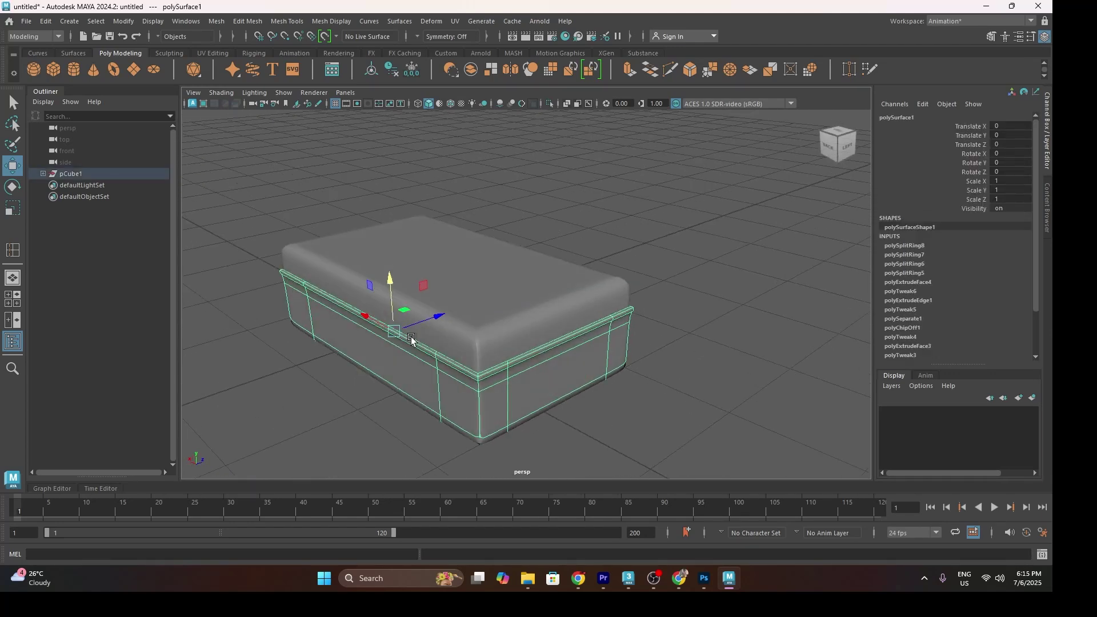
pyautogui.click(602, 384)
pyautogui.click(511, 331)
pyautogui.click(327, 38)
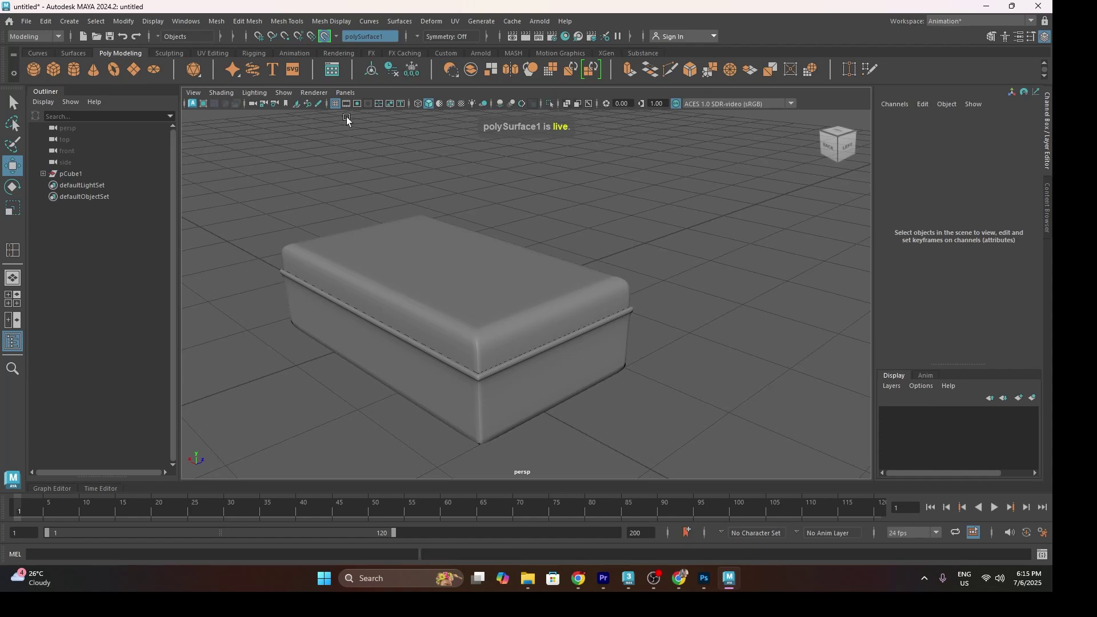
# Step: Undo a trial polygon cube and enable Interactive Creation for polygon primitives
pyautogui.click(54, 69)
pyautogui.hotkey('ctrl', 'z')
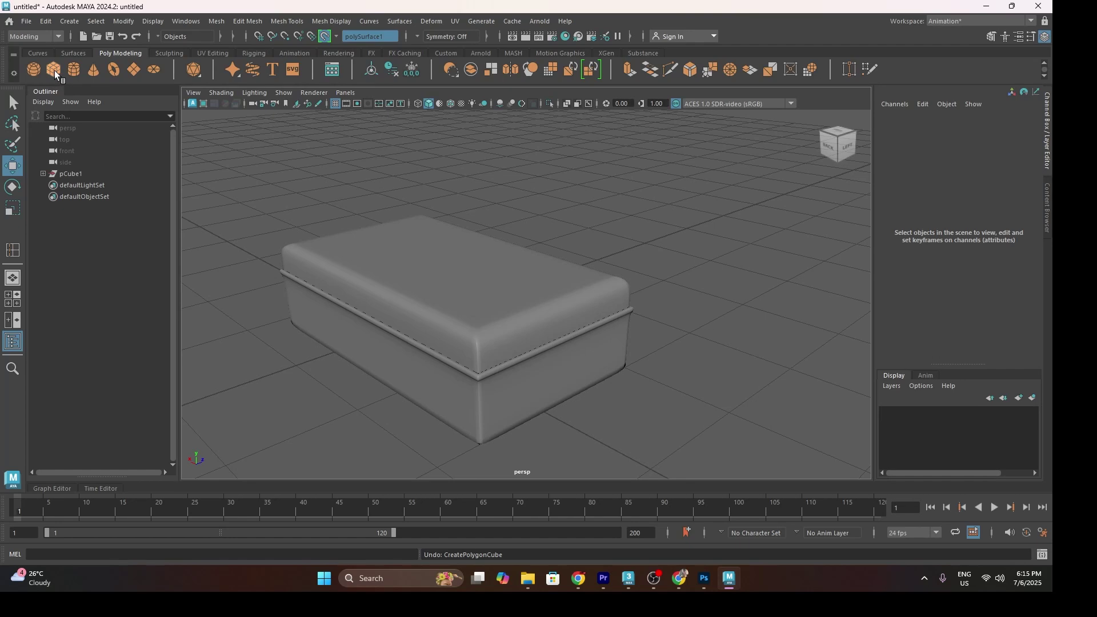
pyautogui.click(71, 22)
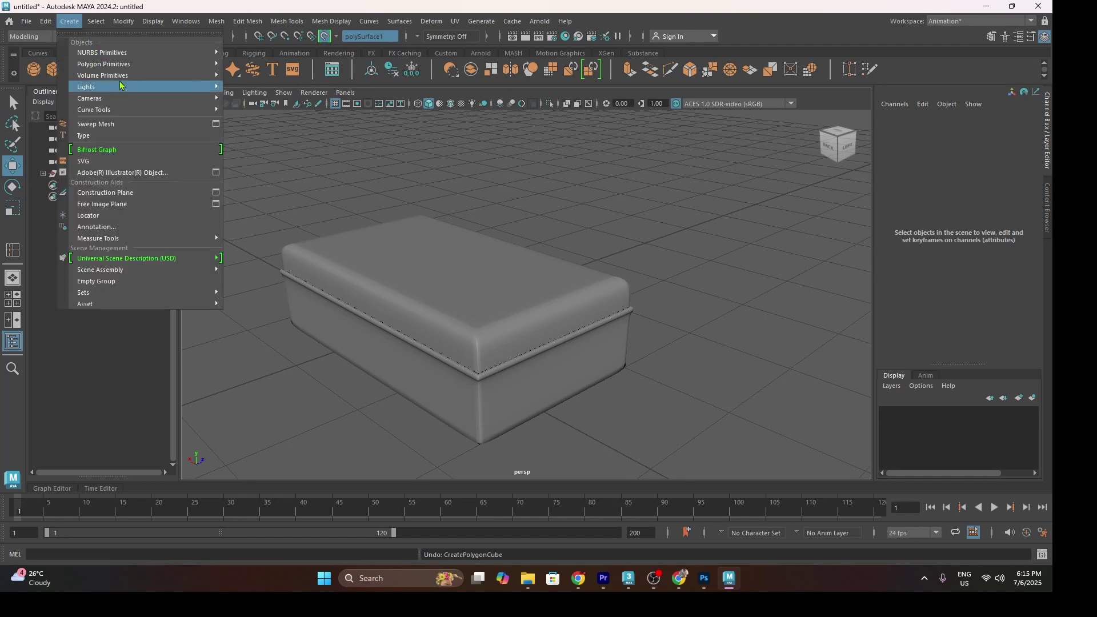
pyautogui.moveTo(130, 66)
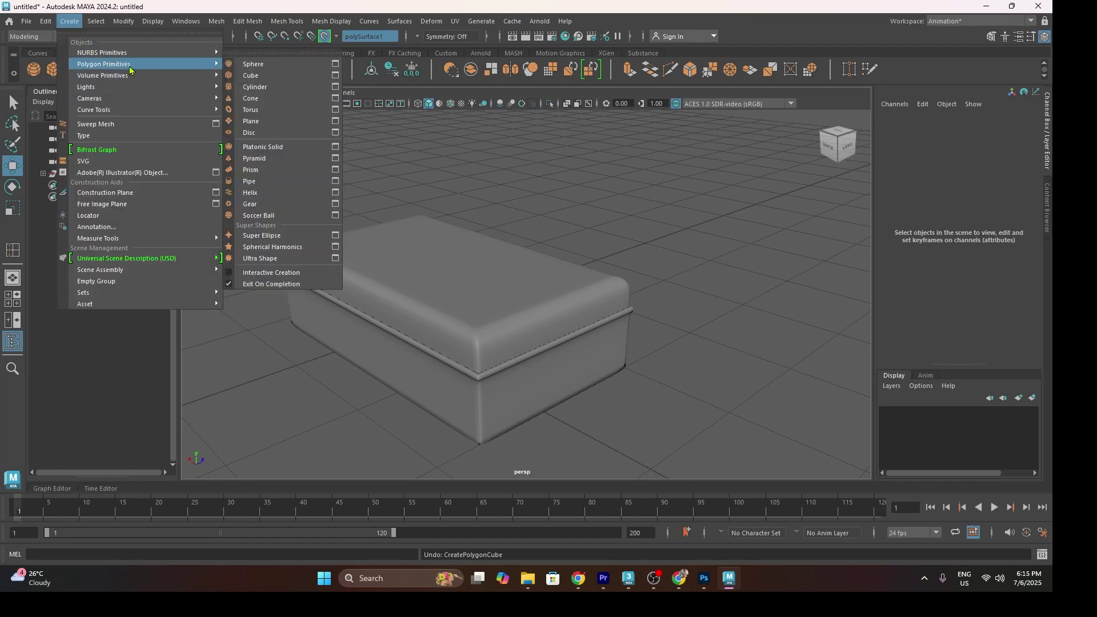
pyautogui.click(249, 274)
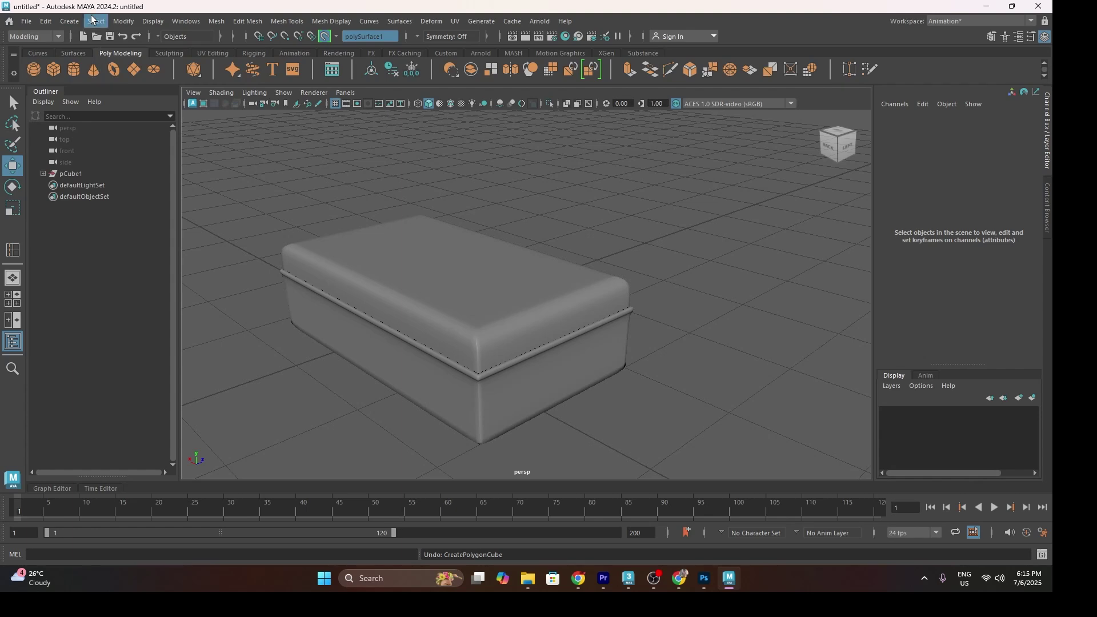
# Step: Draw a polygon cube about 0.065 by 0.134 by 0.348 on the live surface of the base's short side, below the rim
pyautogui.click(69, 21)
pyautogui.moveTo(165, 64)
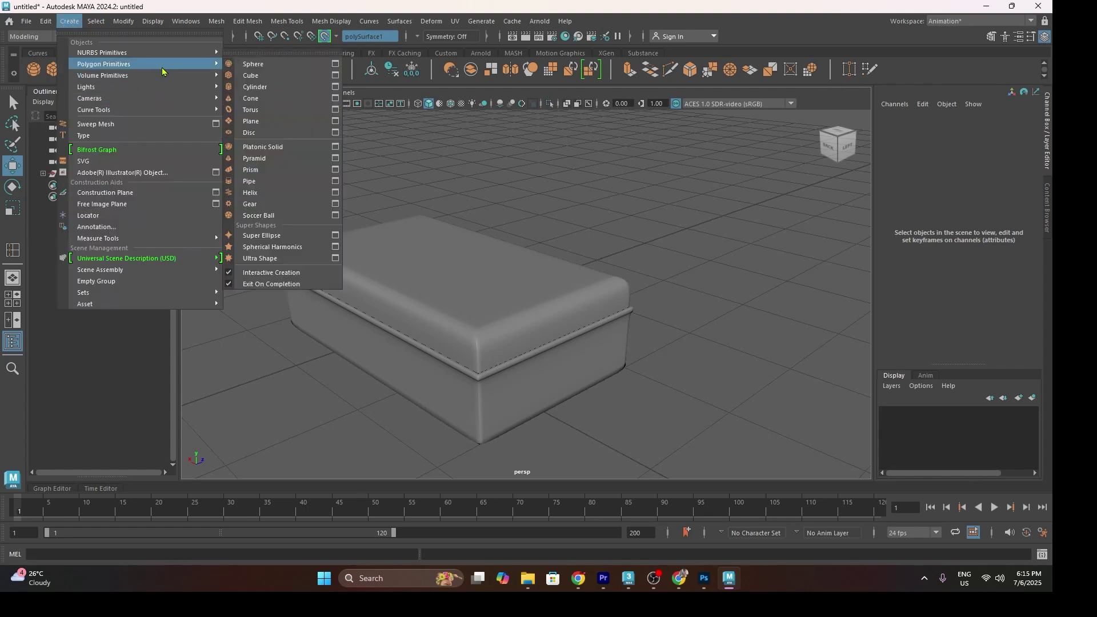
pyautogui.click(277, 79)
pyautogui.keyDown('alt'); pyautogui.moveTo(552, 385); pyautogui.dragTo(501, 360); pyautogui.keyUp('alt')
pyautogui.scroll(3, 420, 308)
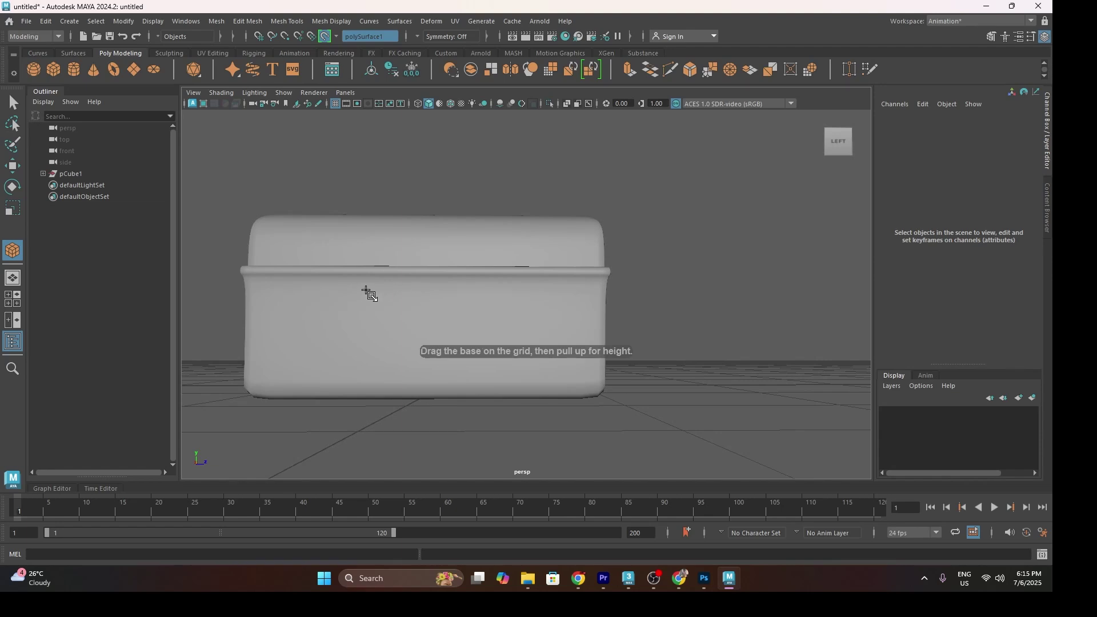
pyautogui.moveTo(362, 299); pyautogui.dragTo(492, 314)
pyautogui.keyDown('alt'); pyautogui.moveTo(466, 337); pyautogui.dragTo(527, 308); pyautogui.keyUp('alt')
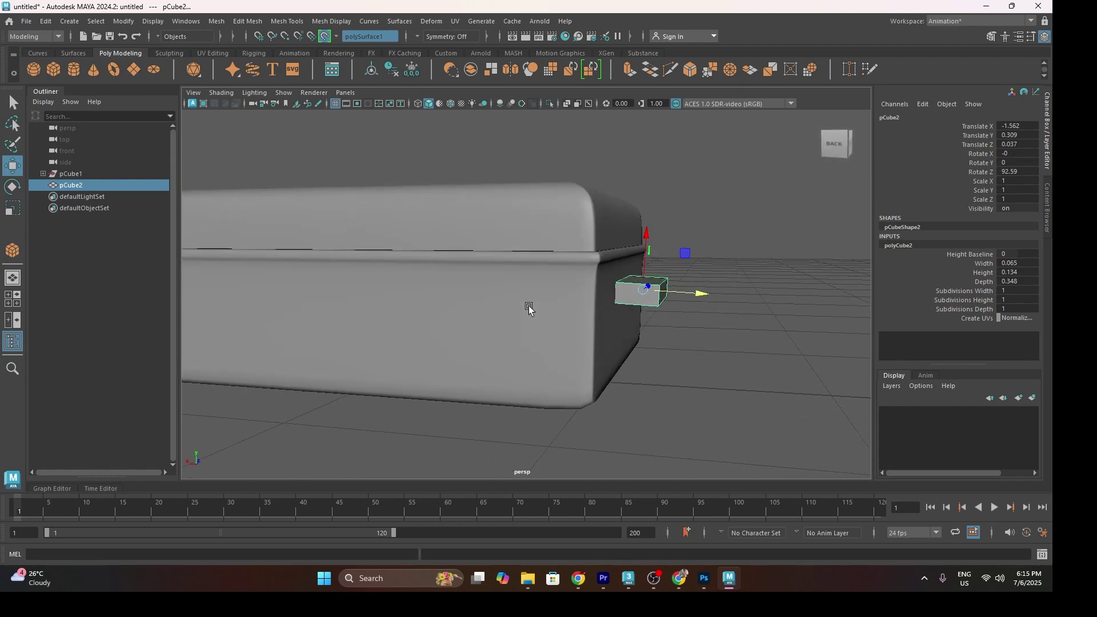
# Step: Turn off the live surface and raise the small block to a Translate Y of about 0.385, just under the rim
pyautogui.click(691, 440)
pyautogui.keyDown('alt'); pyautogui.moveTo(667, 423); pyautogui.dragTo(628, 411); pyautogui.keyUp('alt')
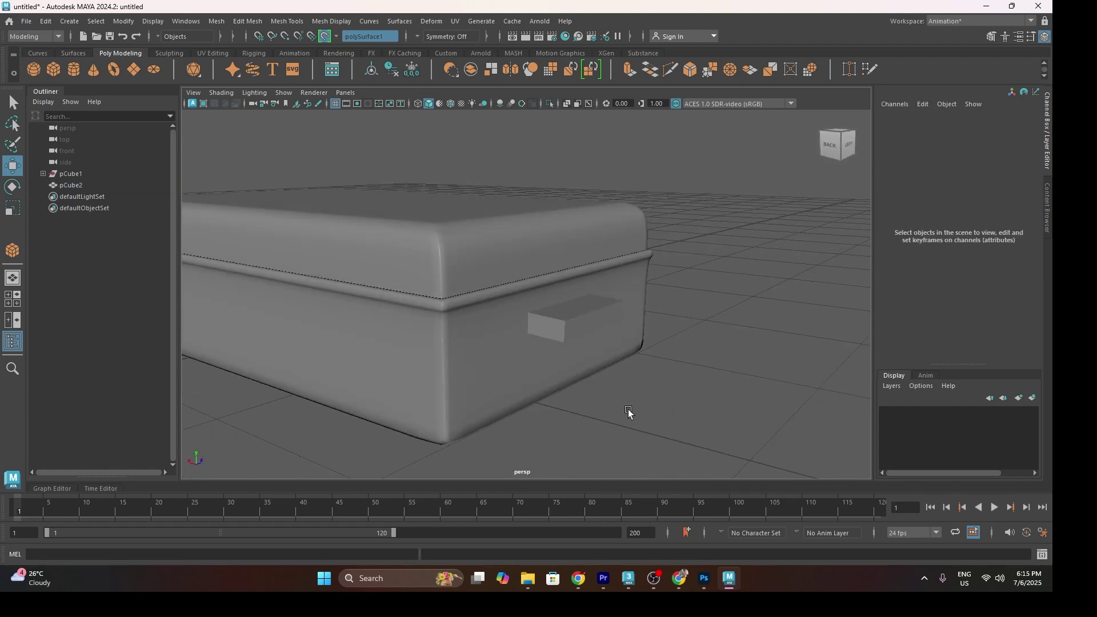
pyautogui.click(324, 36)
pyautogui.click(574, 323)
pyautogui.moveTo(580, 279); pyautogui.dragTo(579, 254)
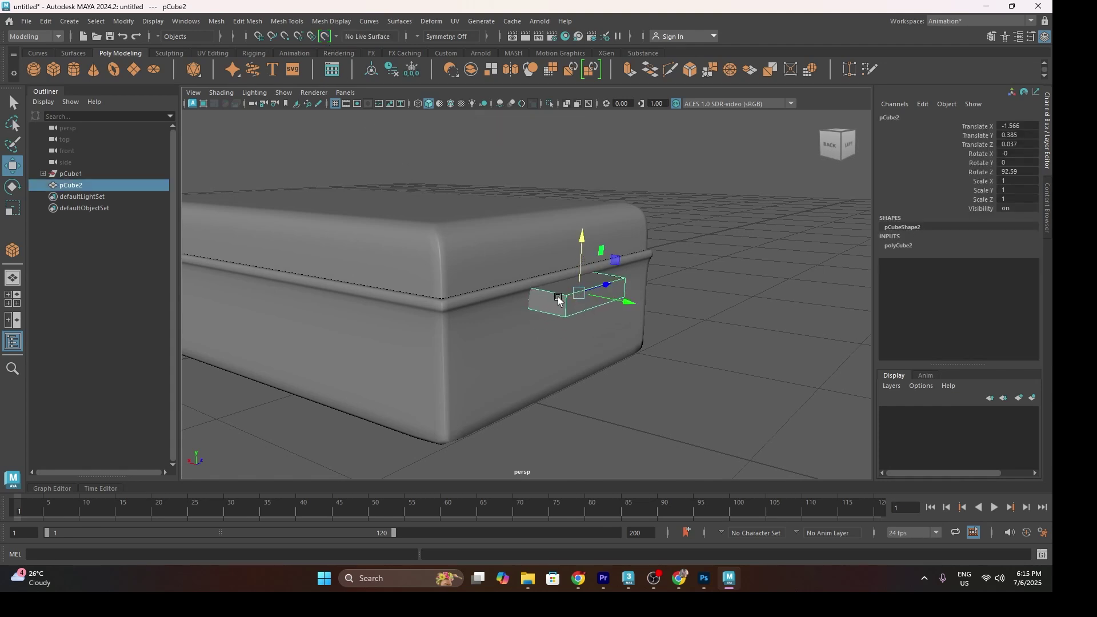
# Step: Move the small block's outer face inward towards the base to make the block thinner
pyautogui.keyDown('alt'); pyautogui.moveTo(558, 298); pyautogui.dragTo(573, 312); pyautogui.keyUp('alt')
pyautogui.moveTo(597, 355); pyautogui.dragTo(610, 282, button='right')
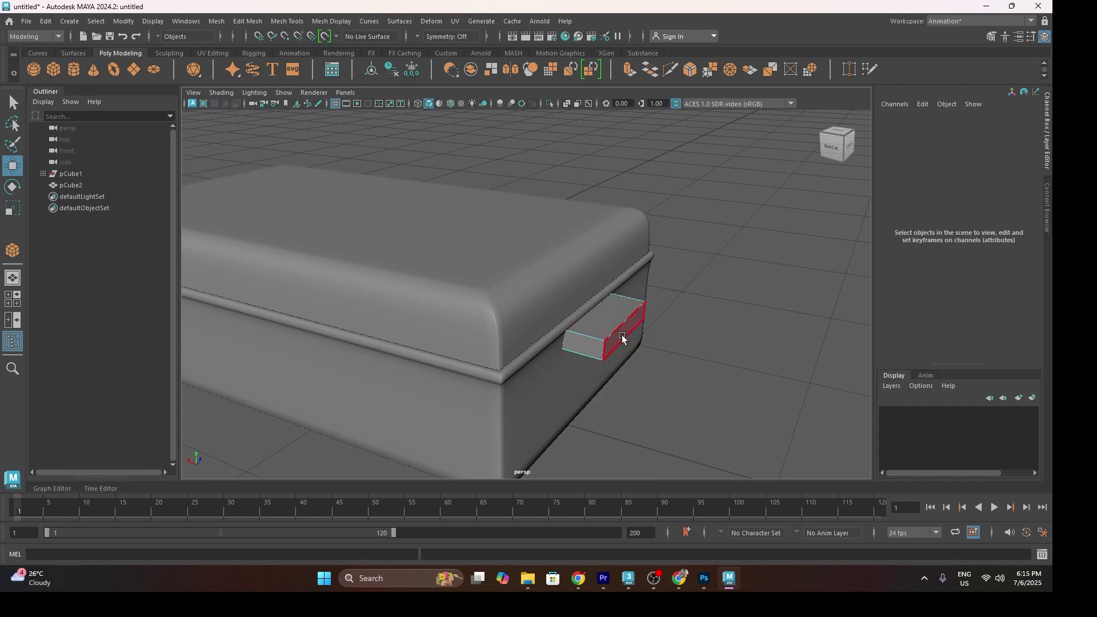
pyautogui.click(622, 336)
pyautogui.moveTo(670, 345); pyautogui.dragTo(646, 336)
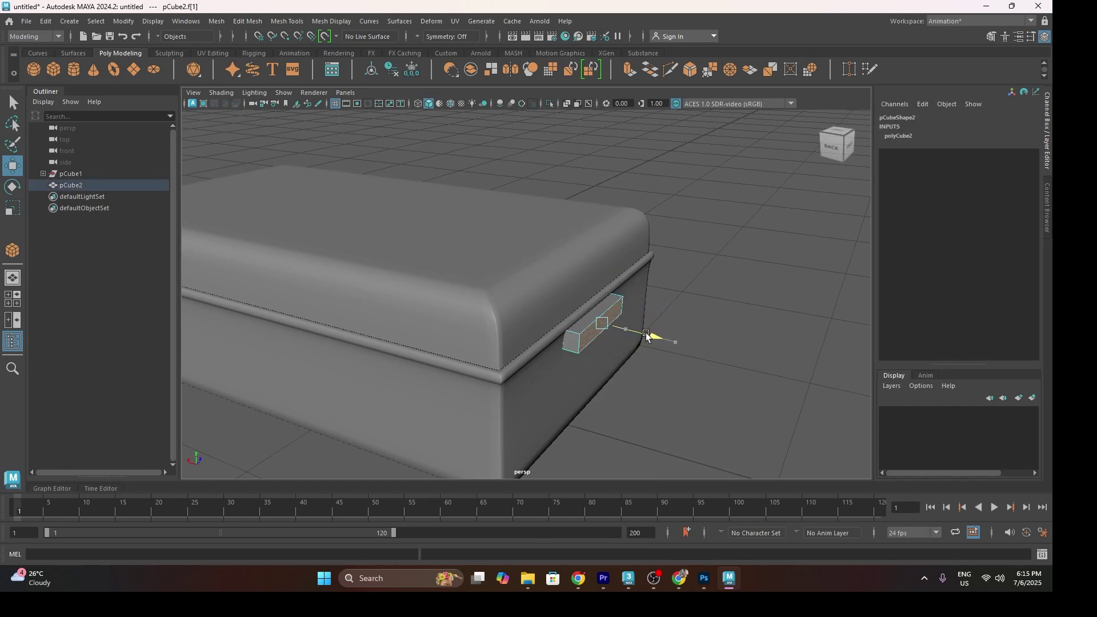
# Step: Extrude the block's outer face slightly outward twice, scaling each new face down in height to round the front profile
pyautogui.scroll(5, 629, 336)
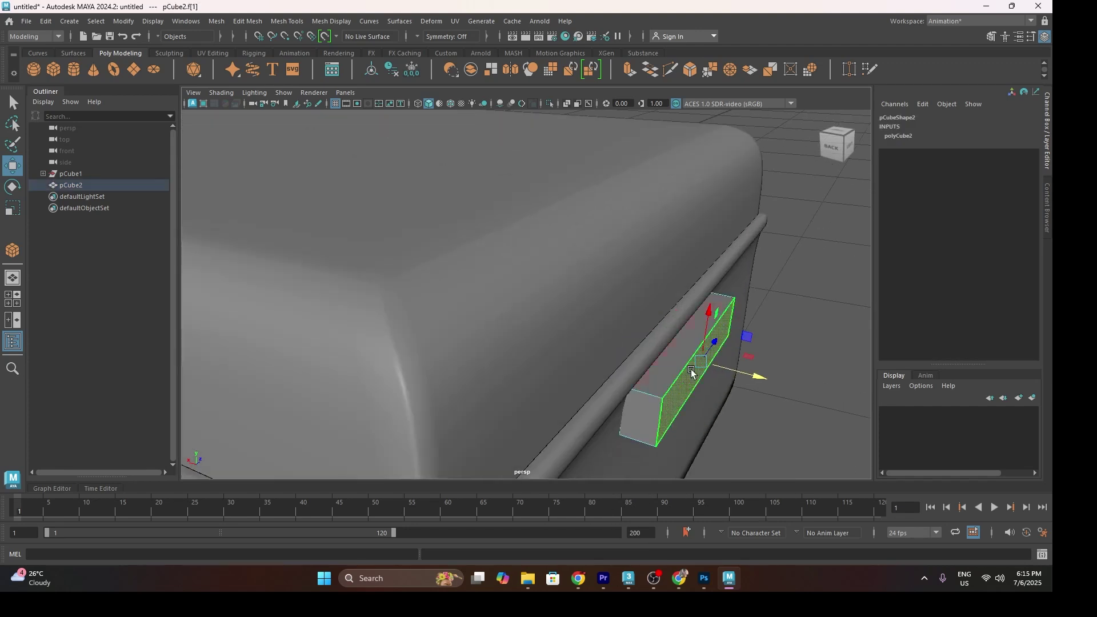
pyautogui.moveTo(756, 375); pyautogui.dragTo(755, 375)
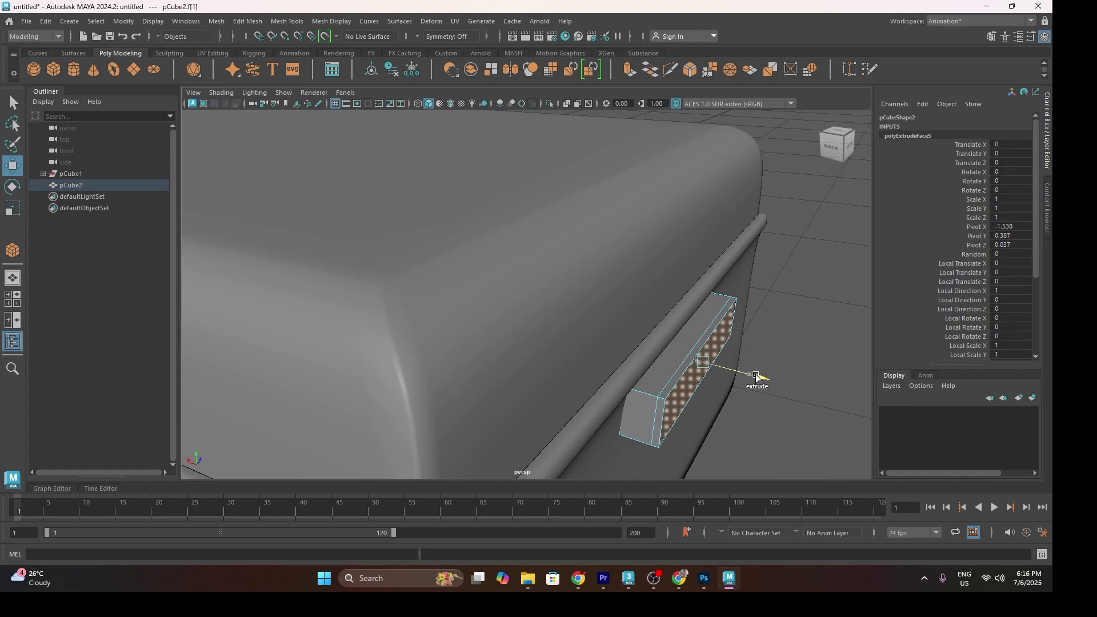
pyautogui.press('r')
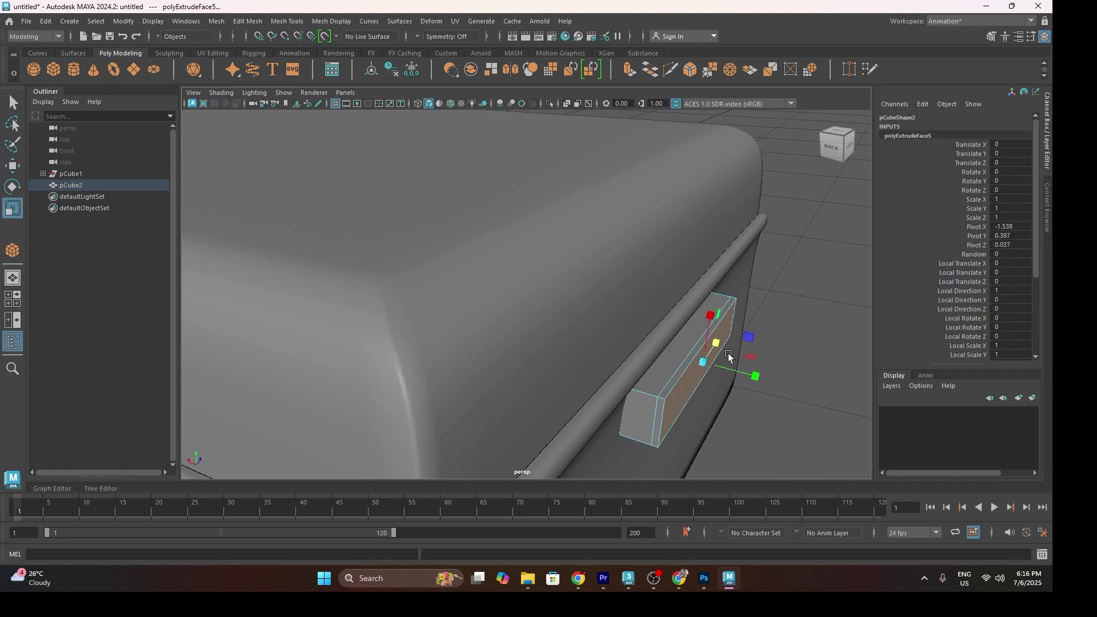
pyautogui.moveTo(714, 313); pyautogui.dragTo(719, 330)
pyautogui.keyDown('alt'); pyautogui.moveTo(740, 423); pyautogui.dragTo(729, 379); pyautogui.keyUp('alt')
pyautogui.press('w')
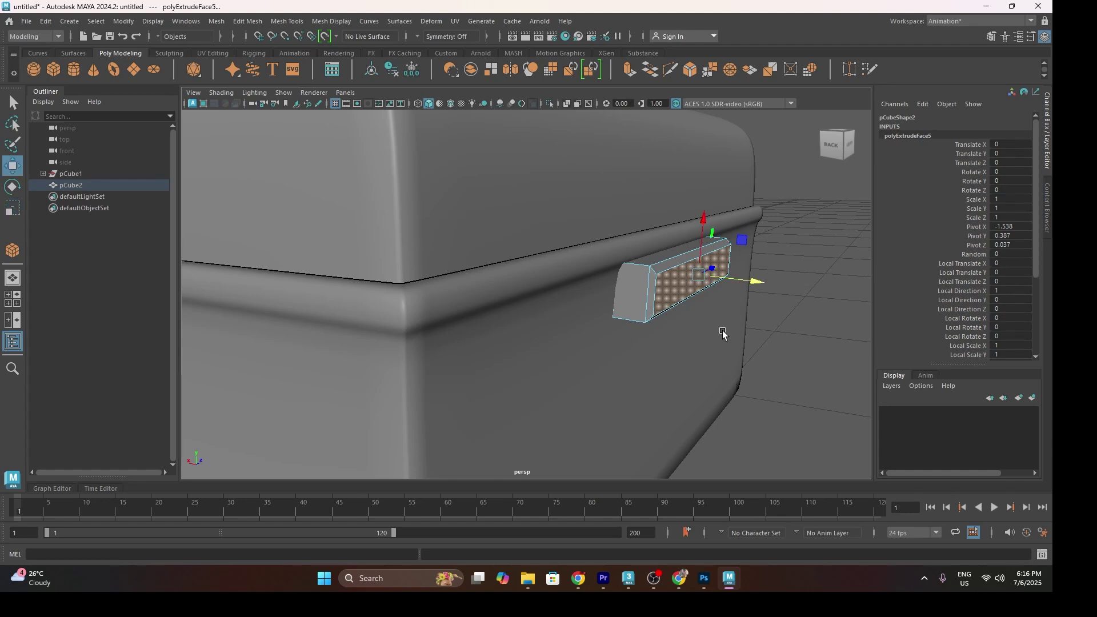
pyautogui.moveTo(745, 281); pyautogui.dragTo(751, 283)
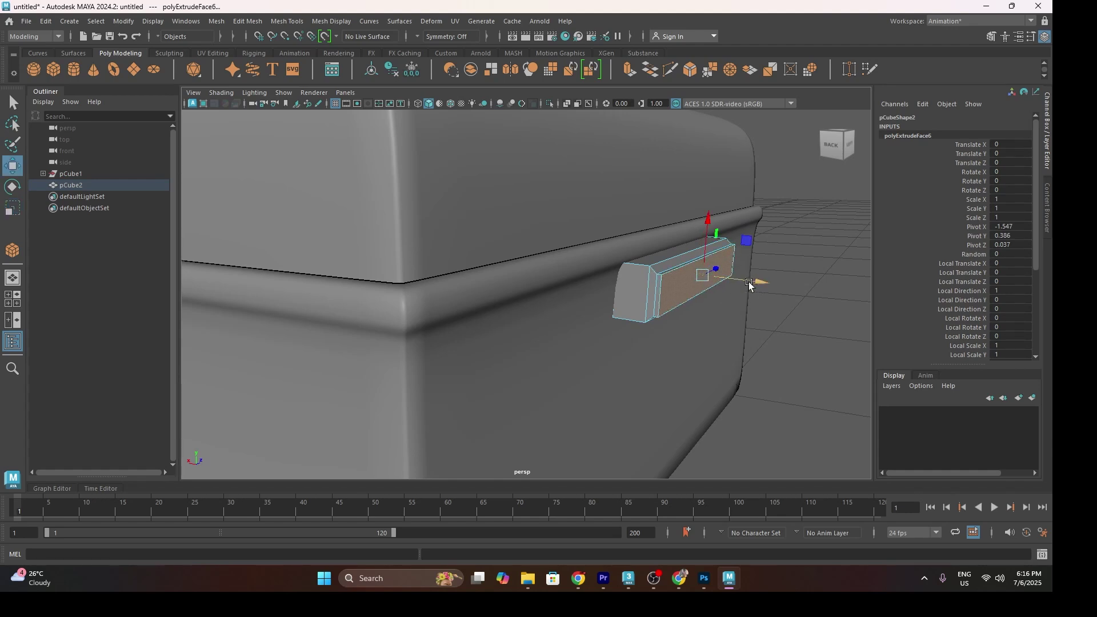
pyautogui.press('r')
pyautogui.moveTo(709, 229); pyautogui.dragTo(574, 333)
# Step: Delete the faces at both ends of the handle block to leave its ends open
pyautogui.moveTo(574, 333); pyautogui.dragTo(573, 267, button='right')
pyautogui.keyDown('alt'); pyautogui.moveTo(591, 353); pyautogui.dragTo(323, 316); pyautogui.keyUp('alt')
pyautogui.moveTo(431, 211); pyautogui.dragTo(491, 346)
pyautogui.moveTo(535, 217); pyautogui.dragTo(714, 390)
pyautogui.keyDown('alt'); pyautogui.moveTo(634, 374); pyautogui.dragTo(555, 372); pyautogui.keyUp('alt')
pyautogui.moveTo(681, 242); pyautogui.dragTo(569, 369)
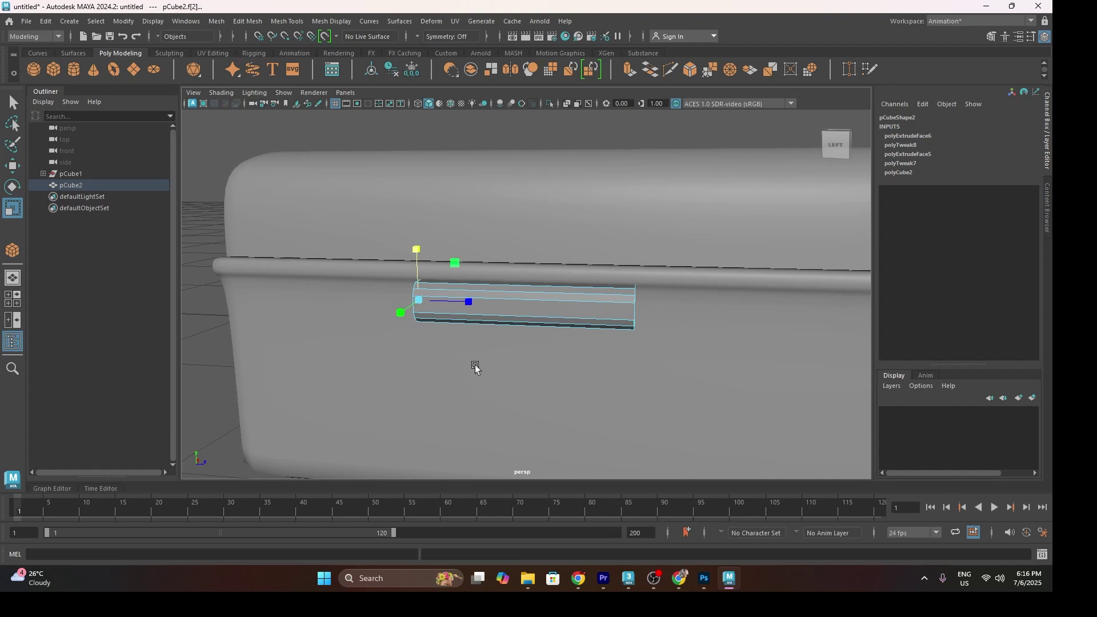
pyautogui.keyDown('alt'); pyautogui.moveTo(475, 368); pyautogui.dragTo(519, 367); pyautogui.keyUp('alt')
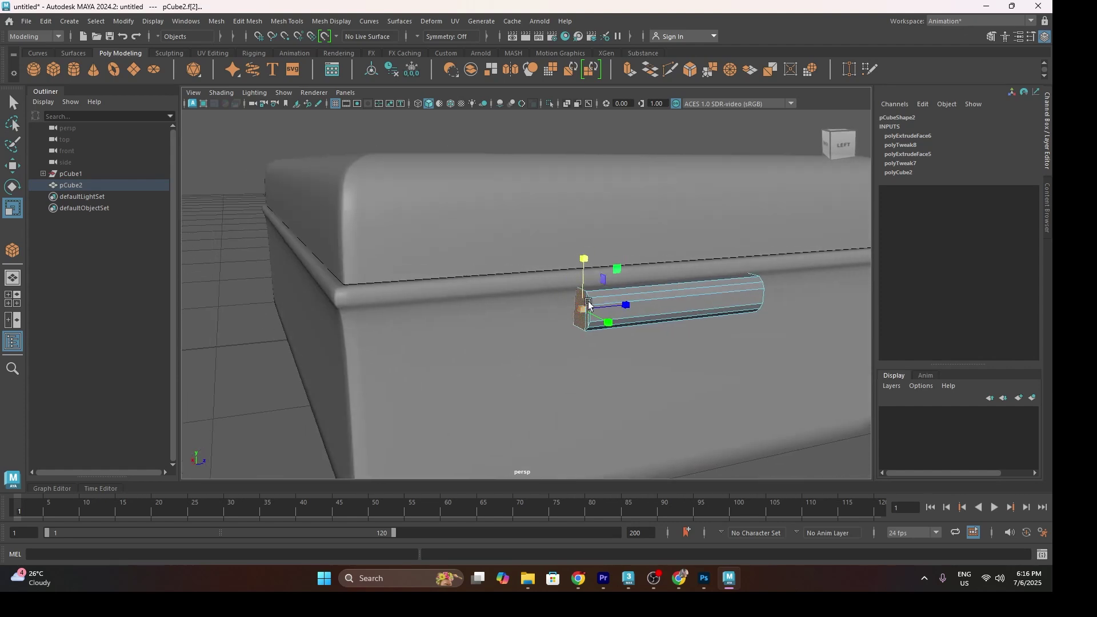
pyautogui.click(686, 337)
pyautogui.keyDown('alt'); pyautogui.moveTo(686, 336); pyautogui.dragTo(611, 333); pyautogui.keyUp('alt')
pyautogui.moveTo(602, 275); pyautogui.dragTo(452, 374)
pyautogui.keyDown('ctrl'); pyautogui.moveTo(385, 234); pyautogui.dragTo(494, 344); pyautogui.keyUp('ctrl')
pyautogui.click(533, 410)
# Step: Return to object mode and move the open-ended handle away from the base to a Translate X of about -1.61
pyautogui.moveTo(615, 331); pyautogui.dragTo(669, 224, button='right')
pyautogui.keyDown('alt'); pyautogui.moveTo(623, 334); pyautogui.dragTo(622, 348); pyautogui.keyUp('alt')
pyautogui.moveTo(694, 295); pyautogui.dragTo(688, 317, button='right')
pyautogui.click(686, 317)
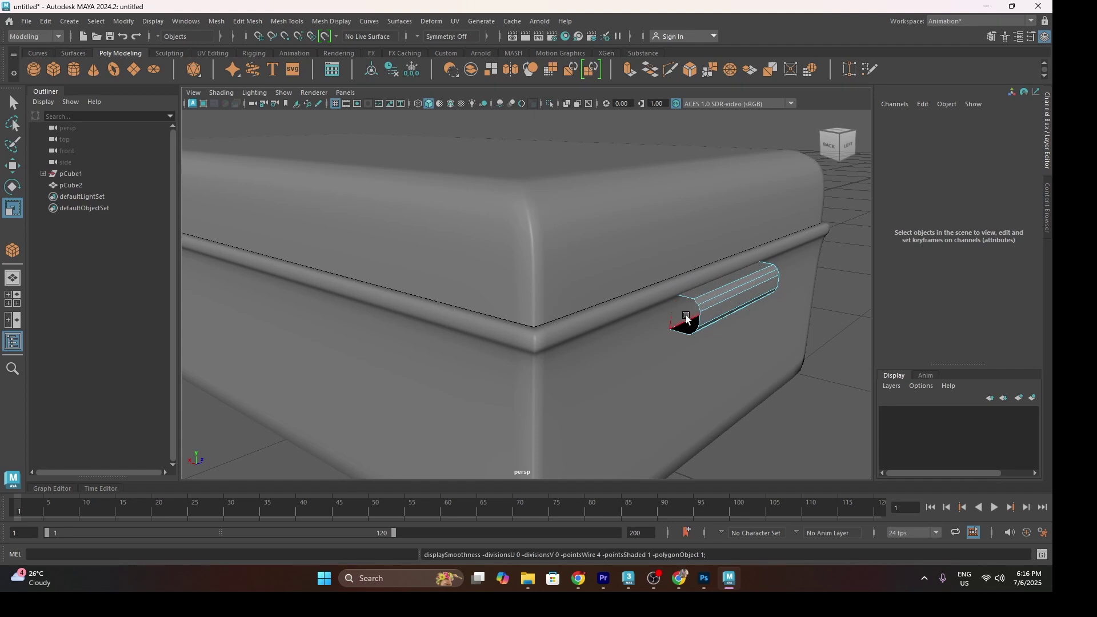
pyautogui.press('w')
pyautogui.moveTo(747, 237); pyautogui.dragTo(801, 258, button='right')
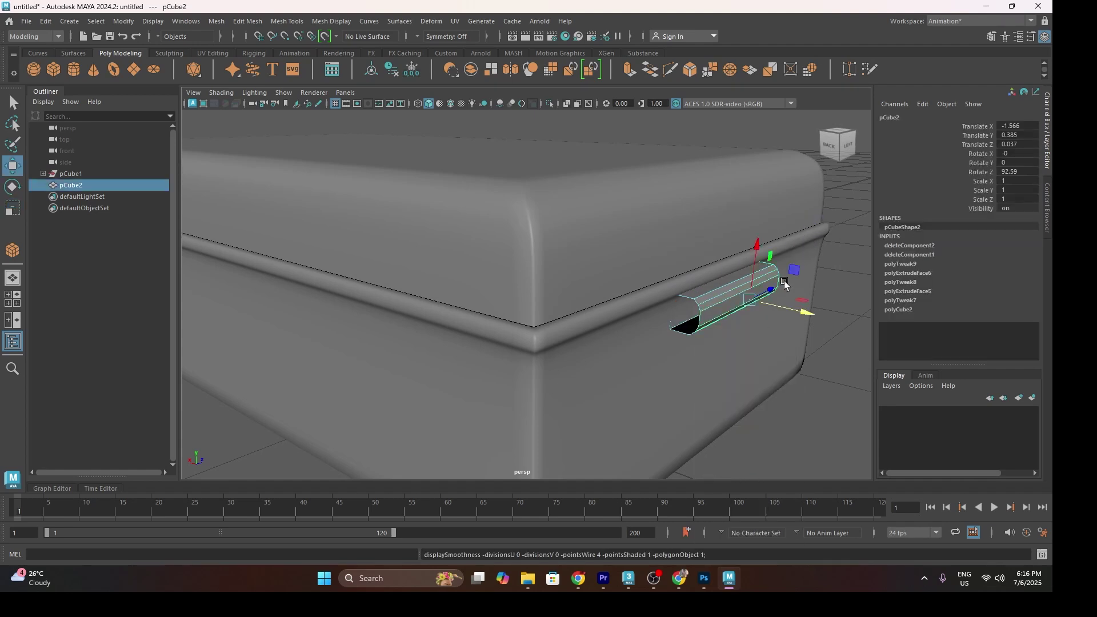
pyautogui.moveTo(718, 301); pyautogui.dragTo(738, 284, button='right')
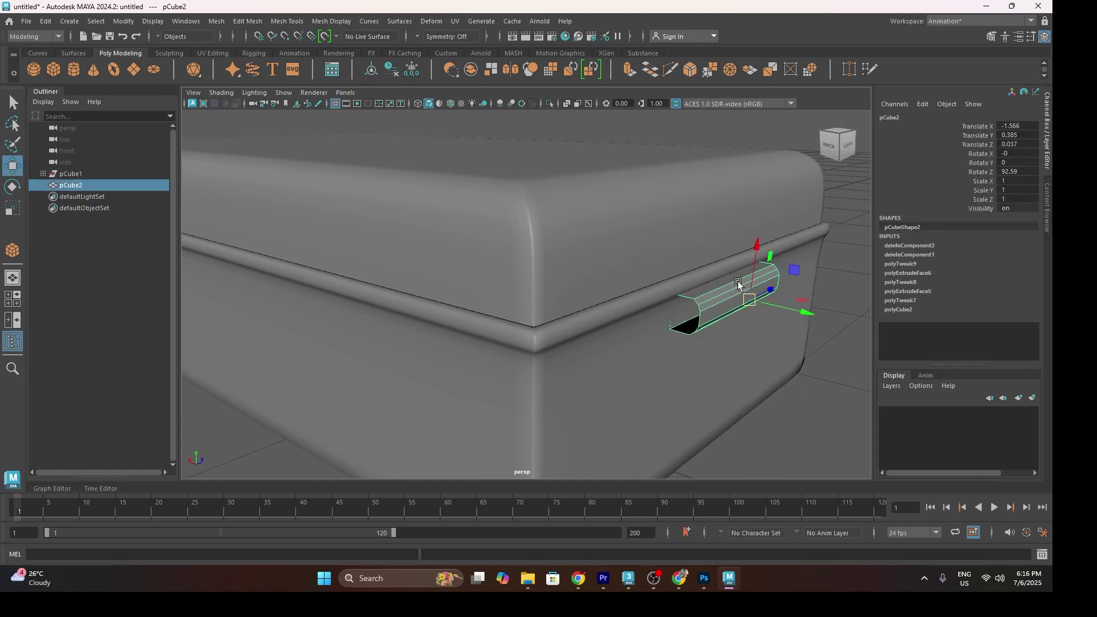
pyautogui.click(813, 426)
pyautogui.click(736, 307)
pyautogui.moveTo(783, 309); pyautogui.dragTo(807, 318)
# Step: Delete the handle's back face that points towards the box base
pyautogui.keyDown('alt'); pyautogui.moveTo(770, 321); pyautogui.dragTo(639, 355, button='middle'); pyautogui.keyUp('alt')
pyautogui.keyDown('alt'); pyautogui.moveTo(638, 355); pyautogui.dragTo(627, 333); pyautogui.keyUp('alt')
pyautogui.moveTo(646, 238); pyautogui.dragTo(766, 229, button='right')
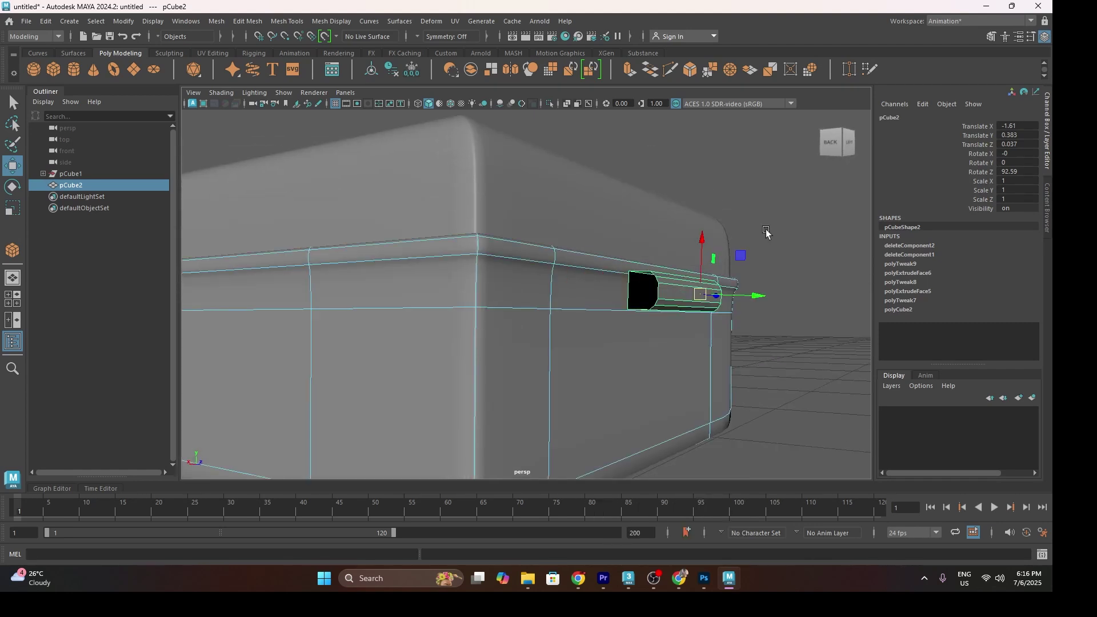
pyautogui.click(766, 230)
pyautogui.click(682, 292)
pyautogui.moveTo(539, 238); pyautogui.dragTo(799, 218, button='right')
pyautogui.click(693, 296)
pyautogui.moveTo(673, 293); pyautogui.dragTo(670, 286, button='right')
pyautogui.click(651, 298)
pyautogui.press('Delete')
# Step: Select all the handle's faces and extrude them with a Local Translate Z of about 0.007 to give the shell thickness
pyautogui.keyDown('alt'); pyautogui.moveTo(667, 289); pyautogui.dragTo(589, 301); pyautogui.keyUp('alt')
pyautogui.moveTo(494, 212); pyautogui.dragTo(769, 402)
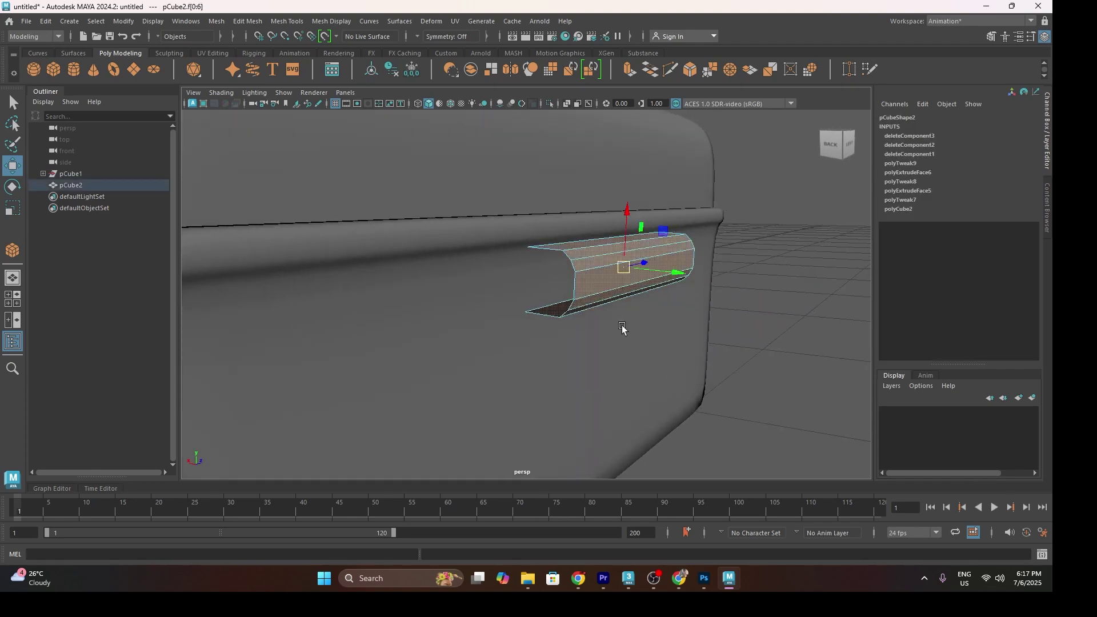
pyautogui.keyDown('alt'); pyautogui.moveTo(624, 327); pyautogui.dragTo(626, 331); pyautogui.keyUp('alt')
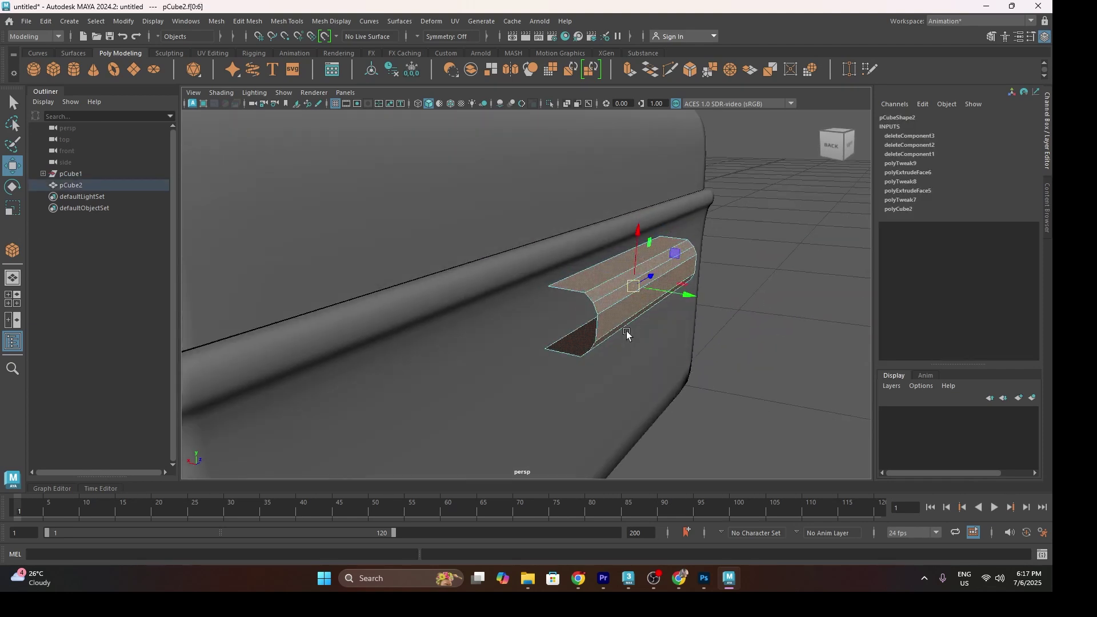
pyautogui.hotkey('ctrl', 'e')
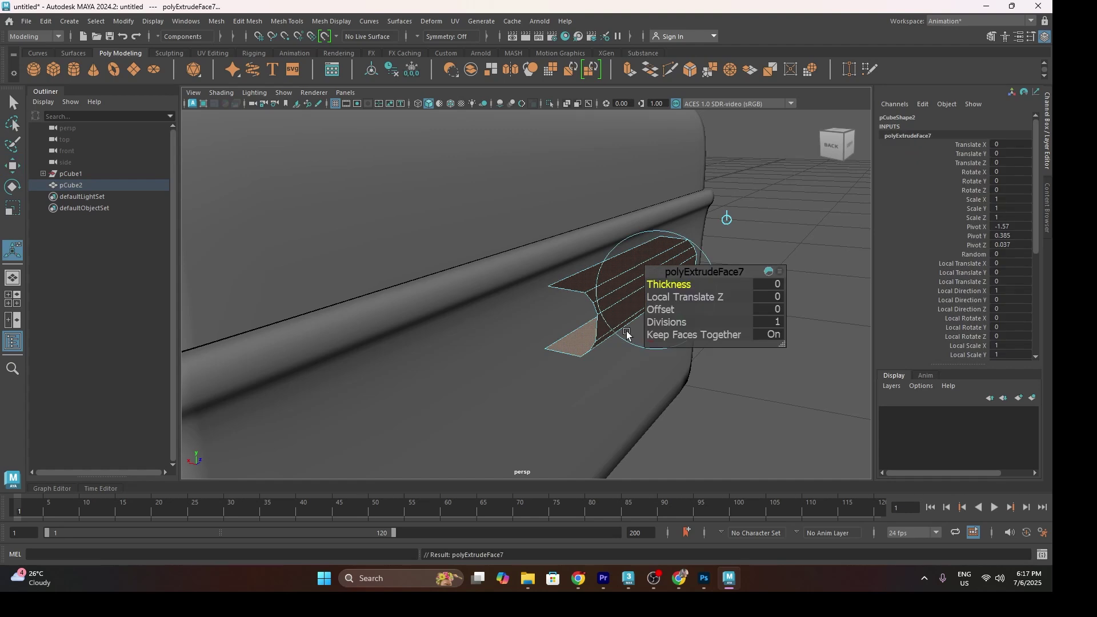
pyautogui.keyDown('alt'); pyautogui.moveTo(668, 371); pyautogui.dragTo(504, 411); pyautogui.keyUp('alt')
pyautogui.moveTo(606, 345); pyautogui.dragTo(614, 344)
# Step: Return to object mode and compare the thickened handle in smoothed and unsmoothed display
pyautogui.moveTo(542, 301); pyautogui.dragTo(603, 226, button='right')
pyautogui.click(609, 233)
pyautogui.click(572, 314)
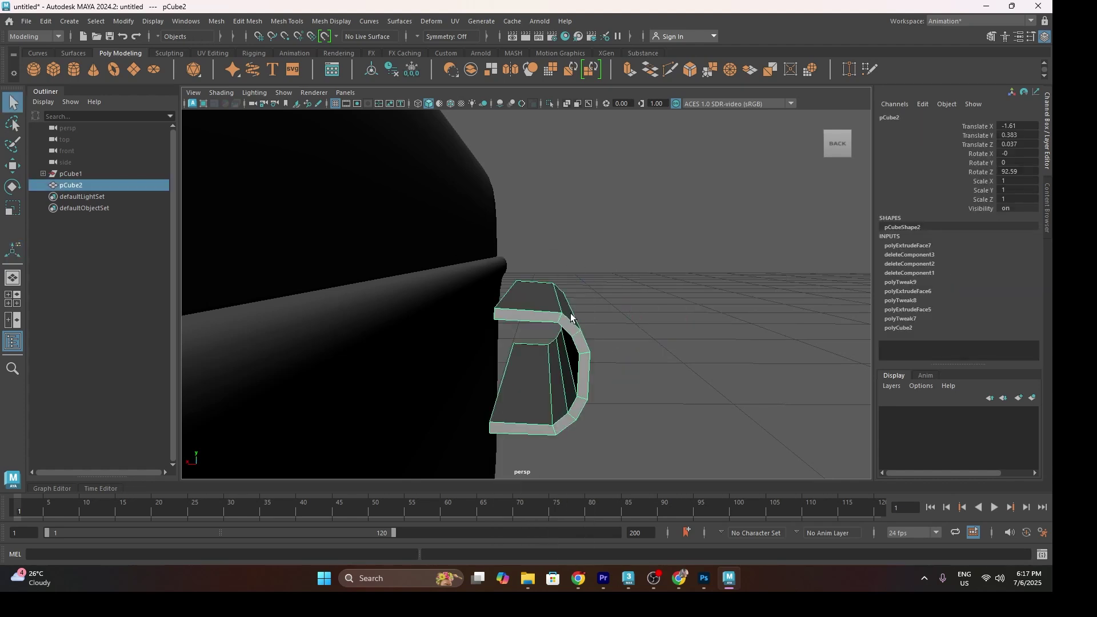
pyautogui.press('3')
pyautogui.moveTo(593, 338)
pyautogui.keyDown('alt'); pyautogui.mouseDown()
pyautogui.moveTo(541, 337)
pyautogui.moveTo(579, 335)
pyautogui.mouseUp(); pyautogui.keyUp('alt')
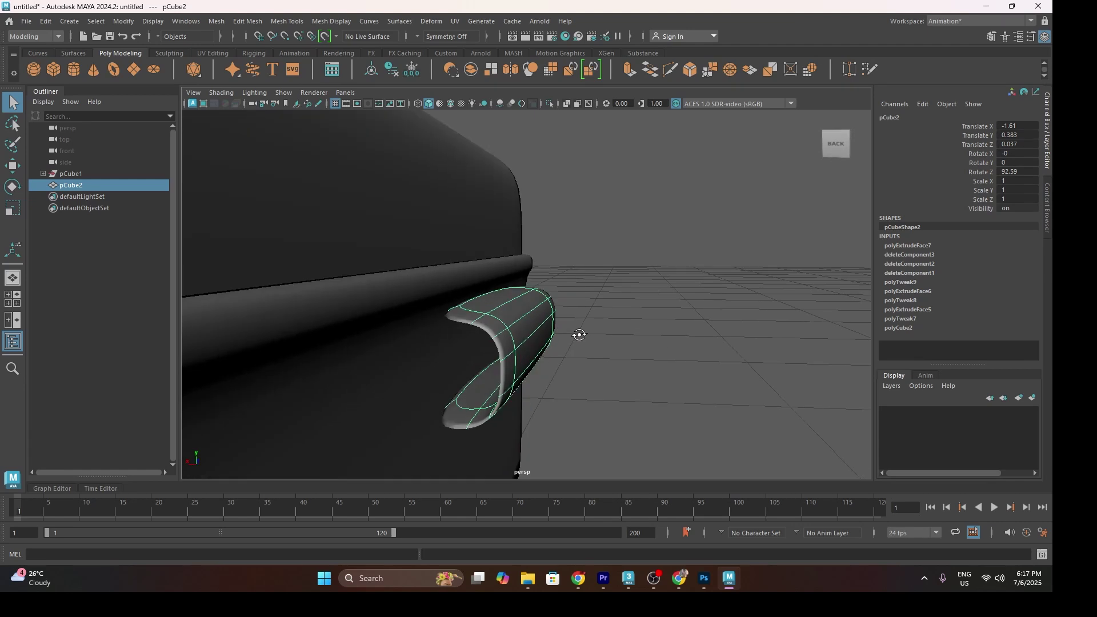
pyautogui.press('1')
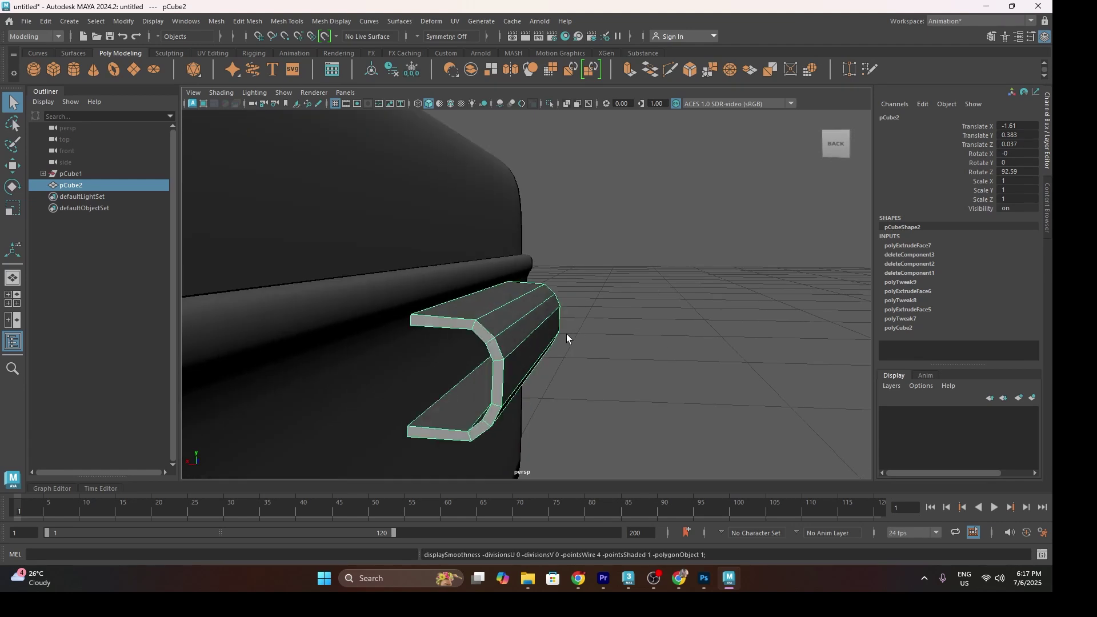
pyautogui.press('t')
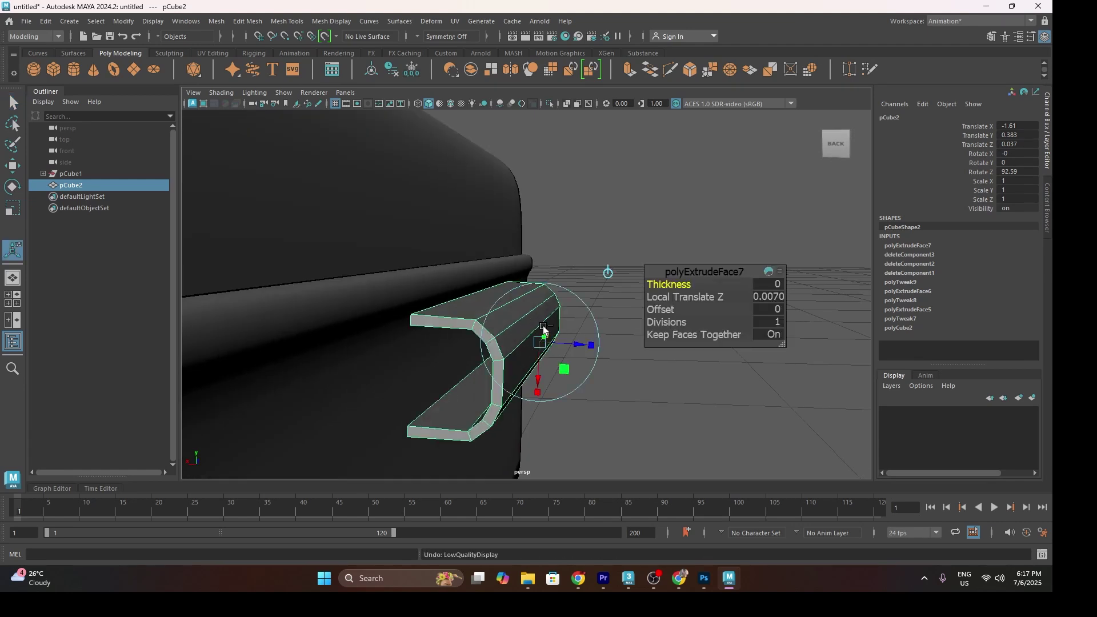
pyautogui.press('w')
pyautogui.press('F8')
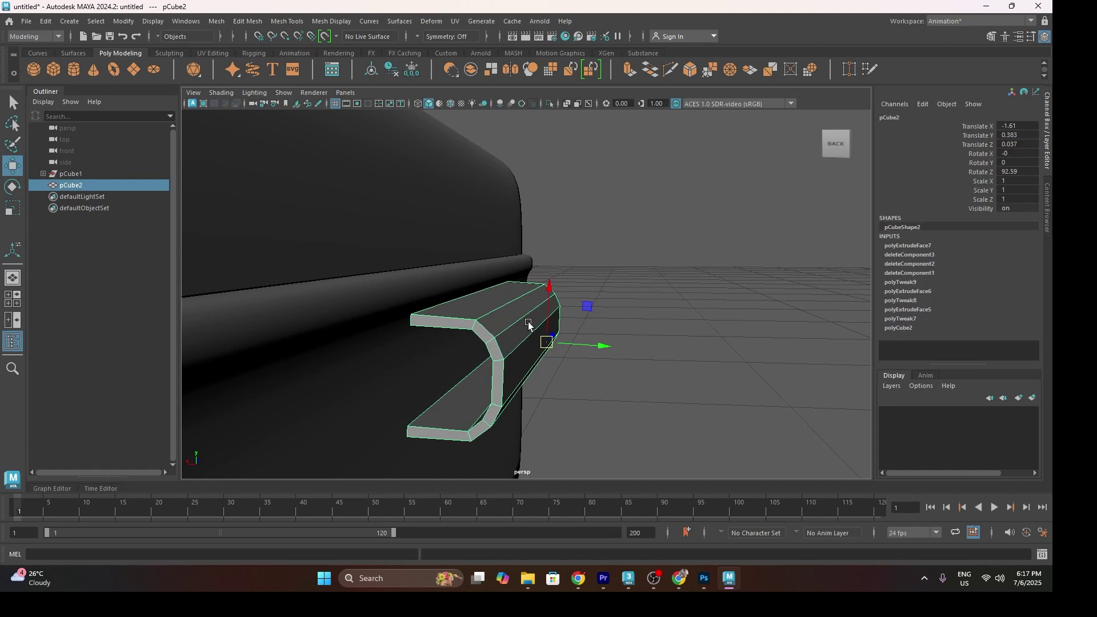
pyautogui.press('3')
pyautogui.hotkey('ctrl', 'z')
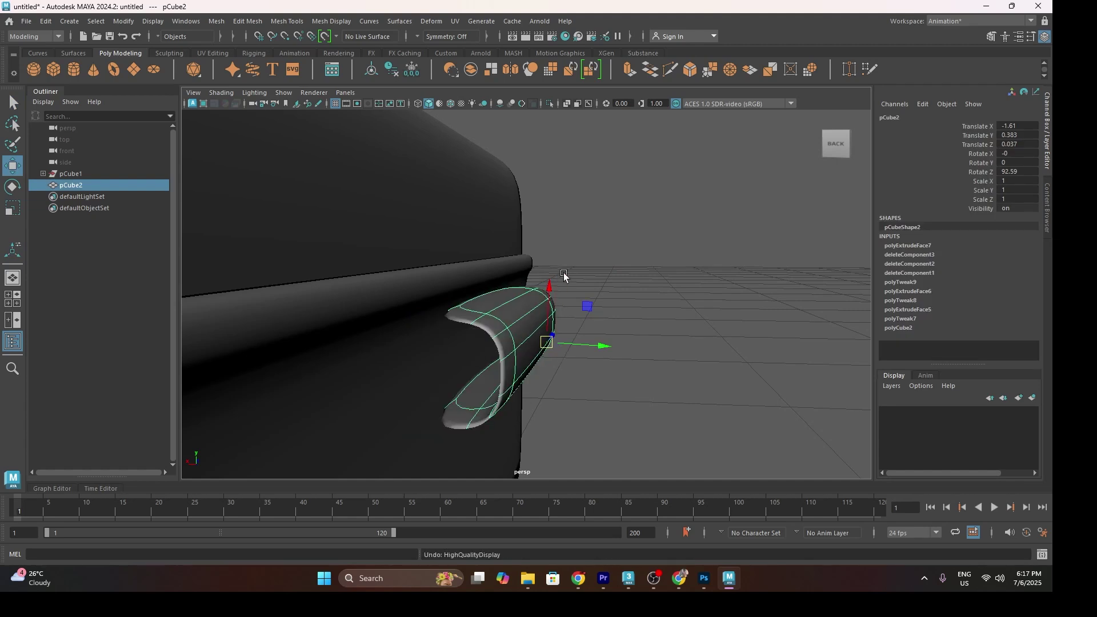
pyautogui.press('1')
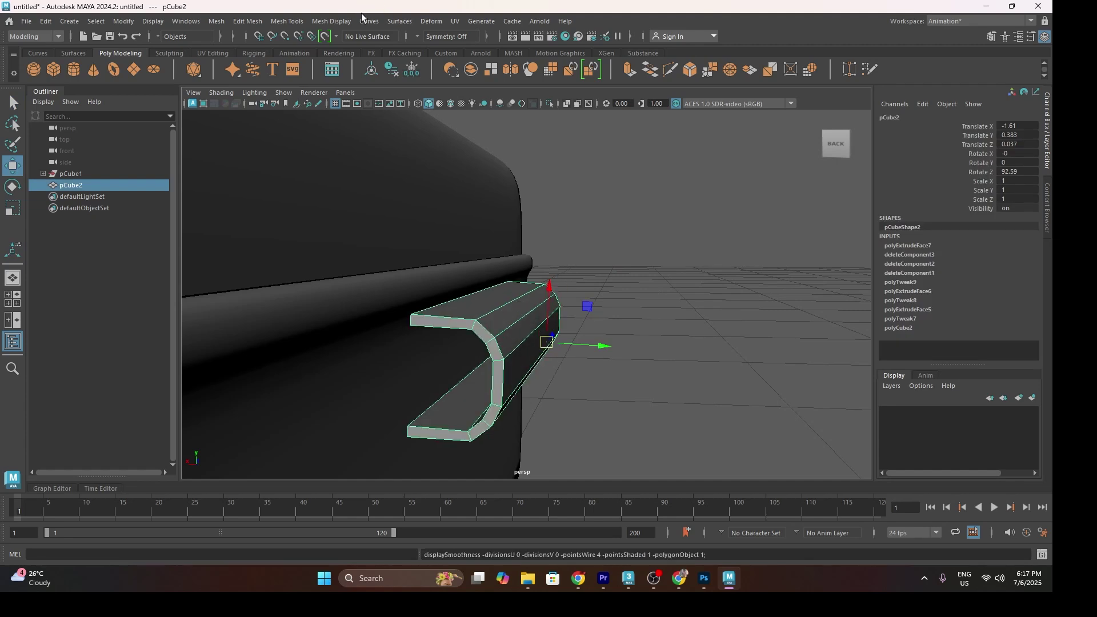
# Step: Insert a supporting edge loop near each end of the handle and turn on its smoothed display
pyautogui.click(287, 22)
pyautogui.click(338, 109)
pyautogui.keyDown('alt'); pyautogui.moveTo(552, 379); pyautogui.dragTo(273, 330); pyautogui.keyUp('alt')
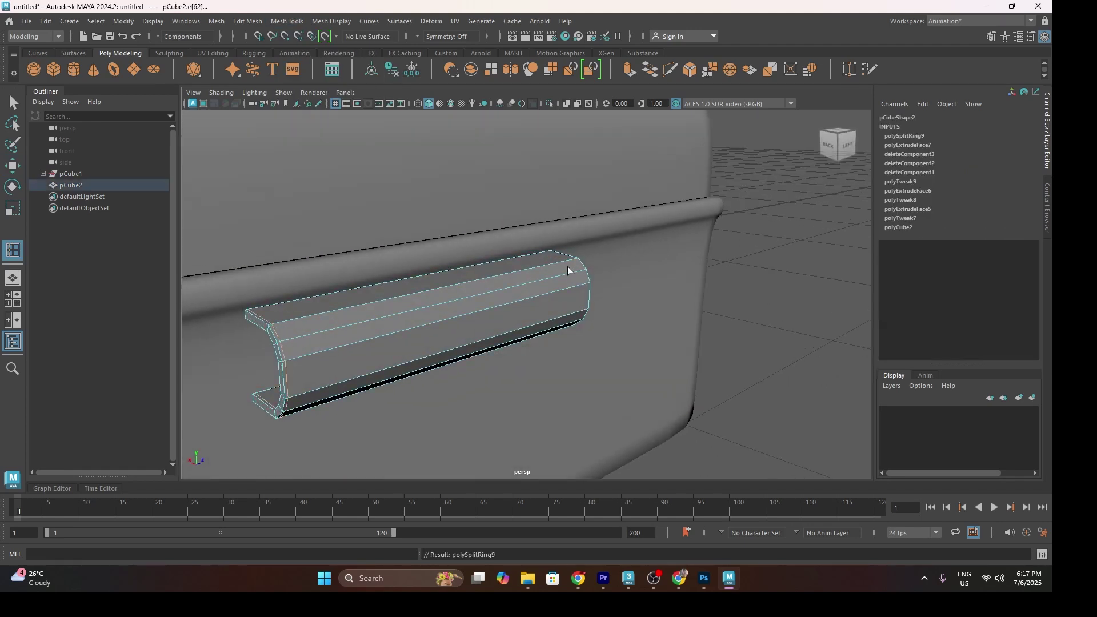
pyautogui.moveTo(576, 261); pyautogui.dragTo(577, 264)
pyautogui.press('3')
# Step: Insert supporting edge loops close to the back edges of the handle's upper and lower flanges
pyautogui.scroll(-3, 395, 327)
pyautogui.keyDown('alt'); pyautogui.moveTo(380, 328); pyautogui.dragTo(445, 312); pyautogui.keyUp('alt')
pyautogui.scroll(10, 451, 324)
pyautogui.scroll(-8, 409, 314)
pyautogui.doubleClick(537, 306)
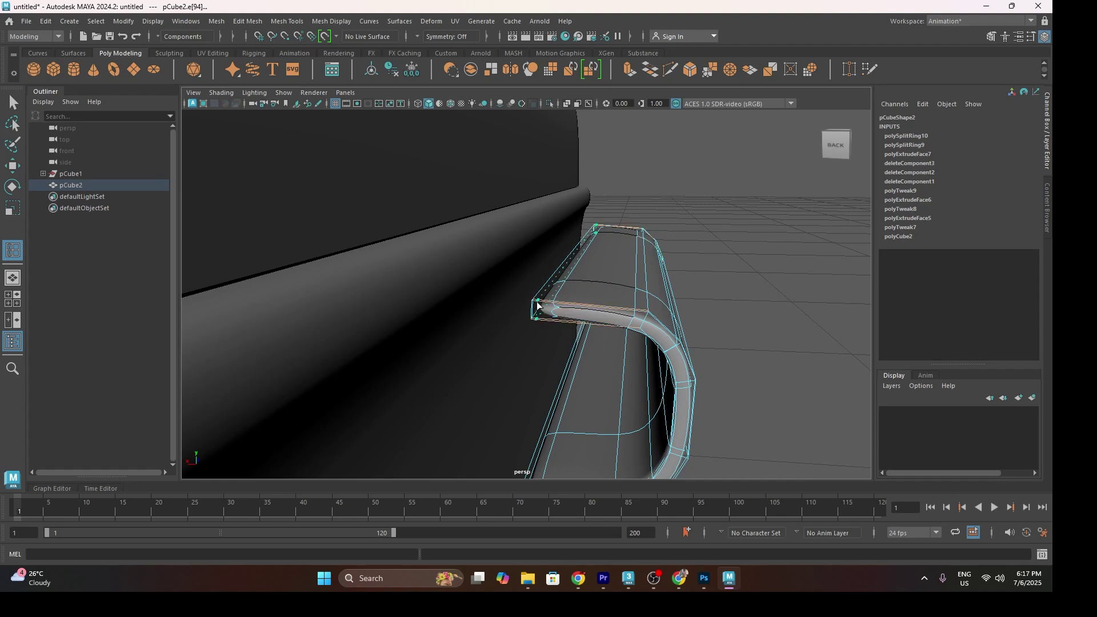
pyautogui.click(535, 305)
pyautogui.keyDown('alt'); pyautogui.moveTo(534, 377); pyautogui.dragTo(556, 289, button='middle'); pyautogui.keyUp('alt')
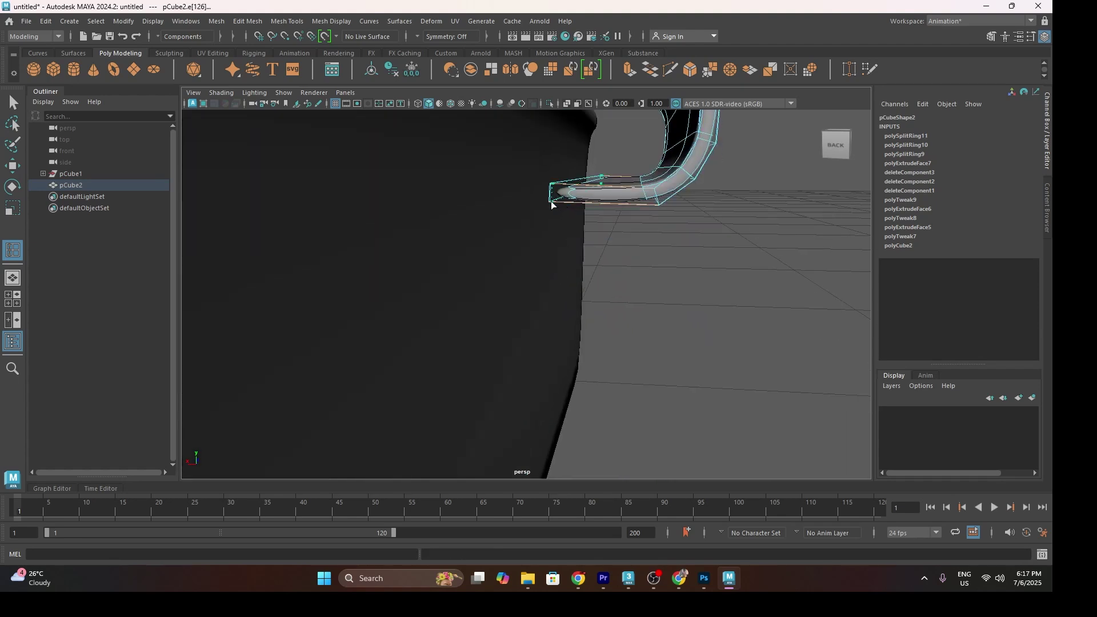
pyautogui.click(551, 205)
# Step: Move the smoothed handle back against the base and slightly lower, to about Translate X -1.563 and Translate Y 0.379
pyautogui.press('w')
pyautogui.press('f')
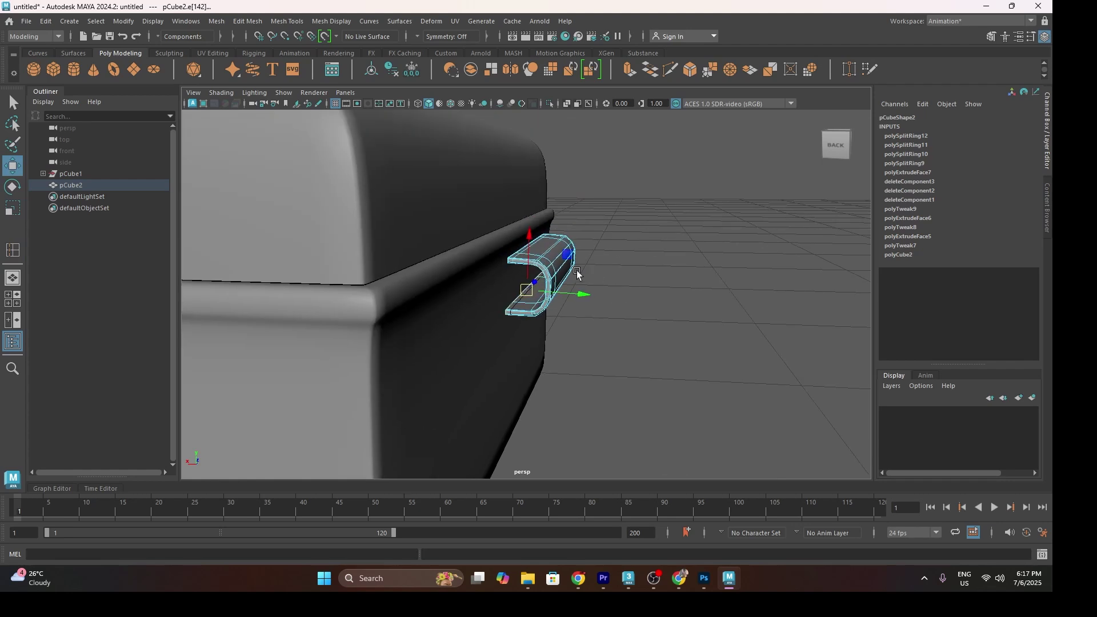
pyautogui.keyDown('alt'); pyautogui.moveTo(577, 271); pyautogui.dragTo(562, 251); pyautogui.keyUp('alt')
pyautogui.moveTo(562, 251); pyautogui.dragTo(634, 223, button='right')
pyautogui.click(632, 279)
pyautogui.click(526, 258)
pyautogui.moveTo(565, 284); pyautogui.dragTo(544, 279)
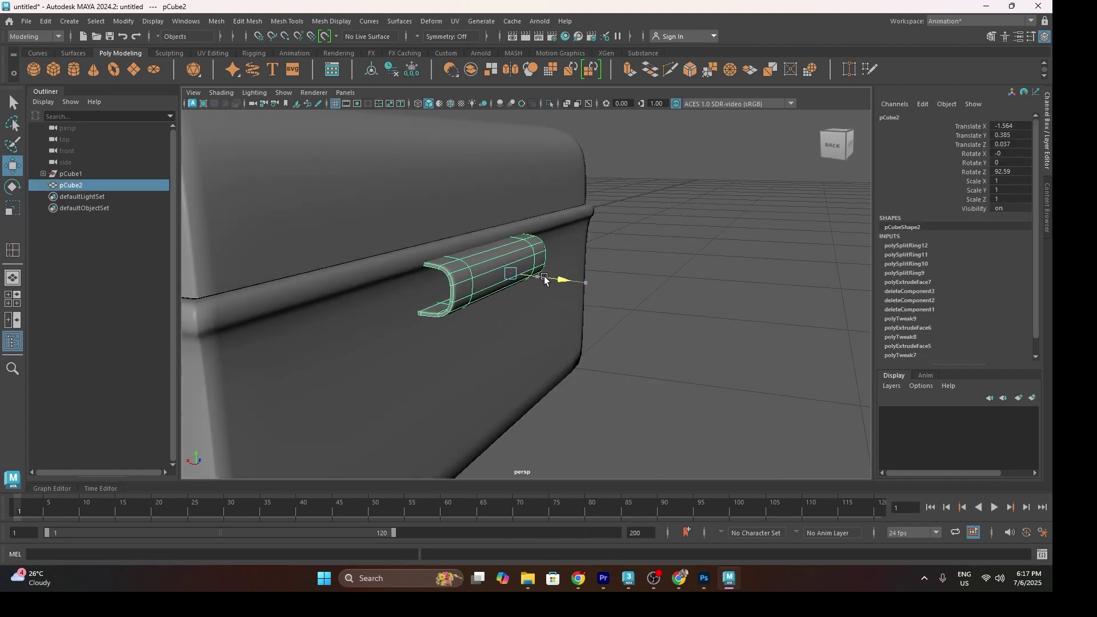
pyautogui.moveTo(517, 230); pyautogui.dragTo(518, 235)
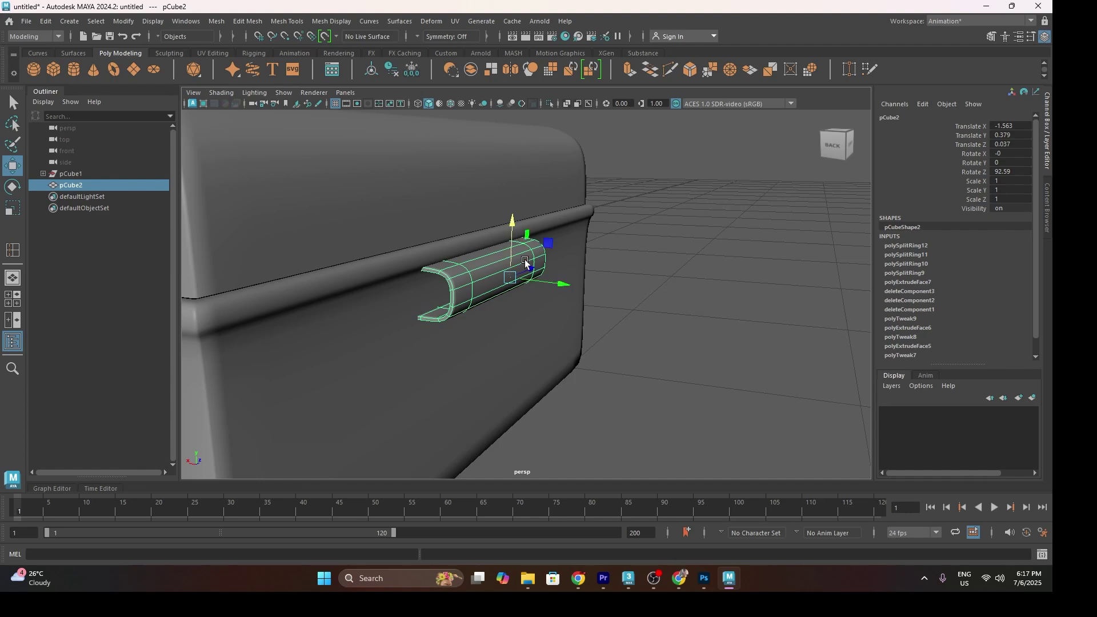
pyautogui.scroll(-5, 548, 297)
pyautogui.click(584, 363)
pyautogui.keyDown('alt'); pyautogui.moveTo(583, 361); pyautogui.dragTo(457, 355); pyautogui.keyUp('alt')
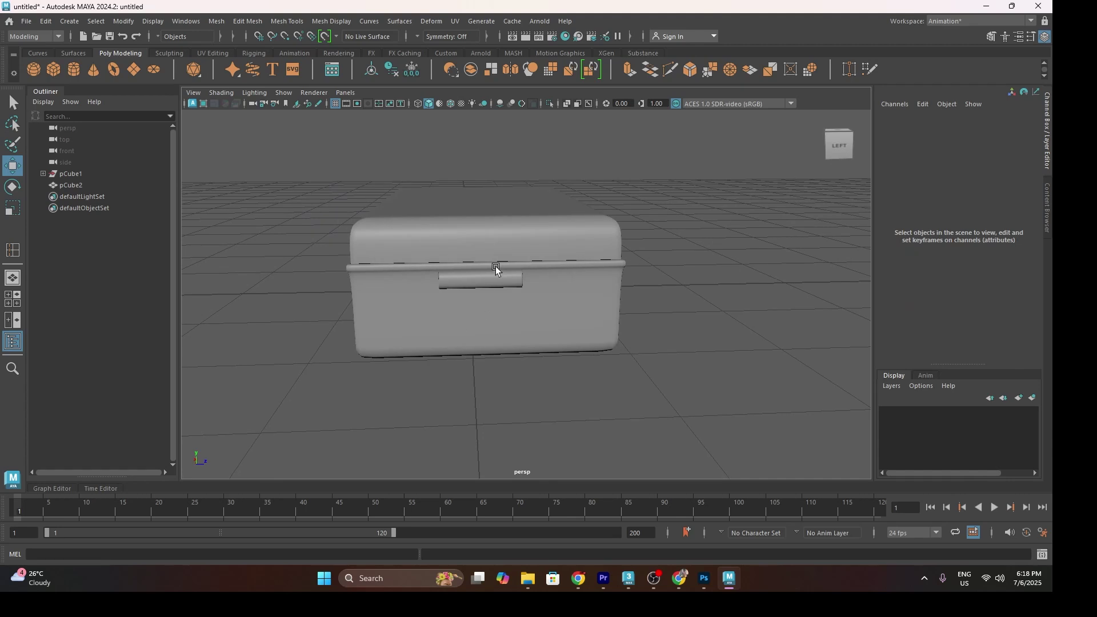
# Step: Move the handle sideways along the base to about Translate Z -0.124
pyautogui.click(506, 285)
pyautogui.click(506, 381)
pyautogui.click(497, 288)
pyautogui.moveTo(530, 280); pyautogui.dragTo(480, 288)
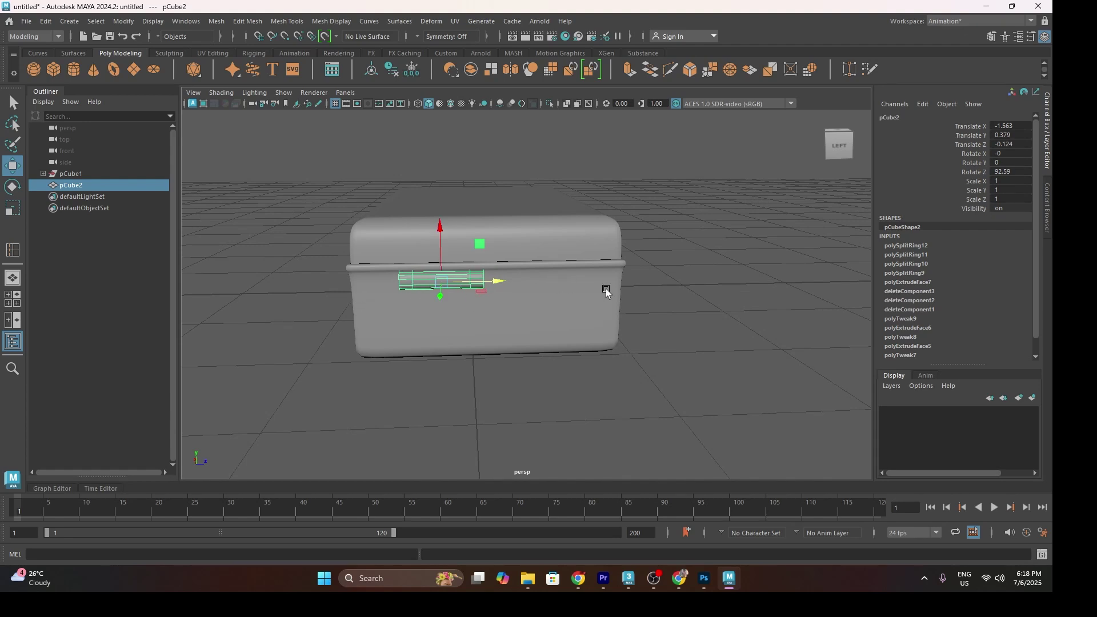
# Step: Centre the handle on the base's width using the Align Tool, with the base as the reference object
pyautogui.click(435, 396)
pyautogui.click(452, 289)
pyautogui.keyDown('shift'); pyautogui.click(571, 324); pyautogui.keyUp('shift')
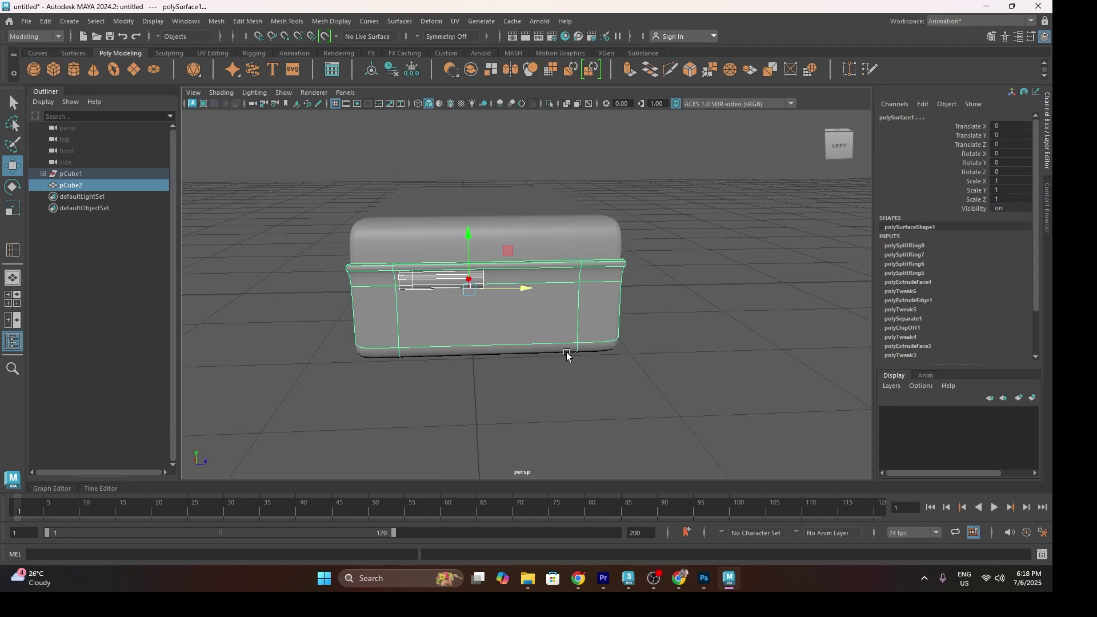
pyautogui.click(461, 390)
pyautogui.click(447, 268)
pyautogui.click(440, 285)
pyautogui.keyDown('shift'); pyautogui.click(582, 310); pyautogui.keyUp('shift')
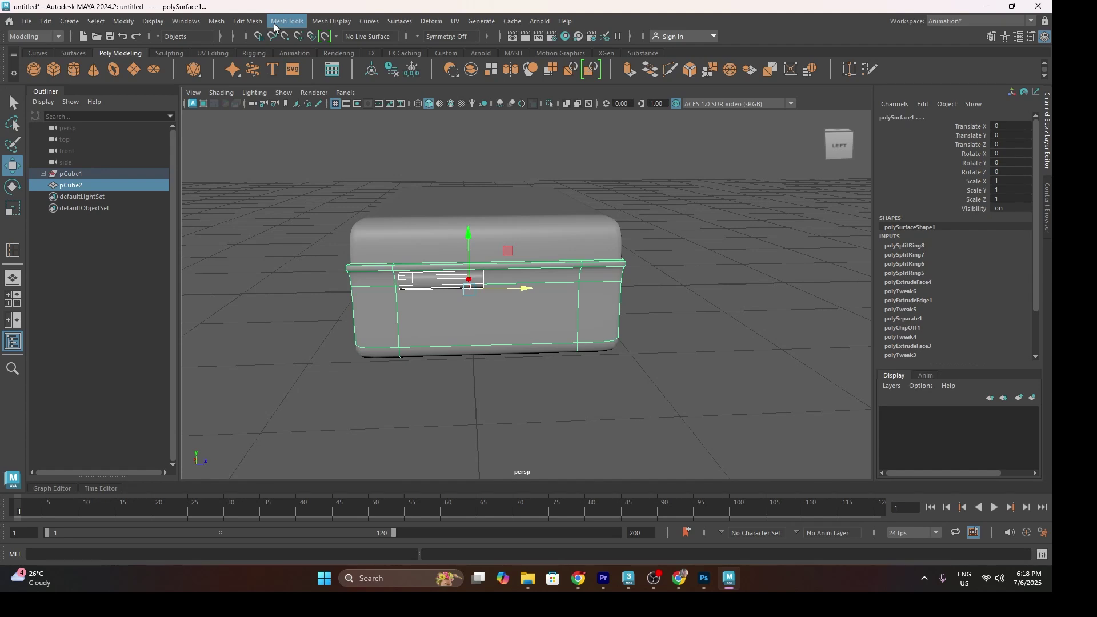
pyautogui.click(122, 23)
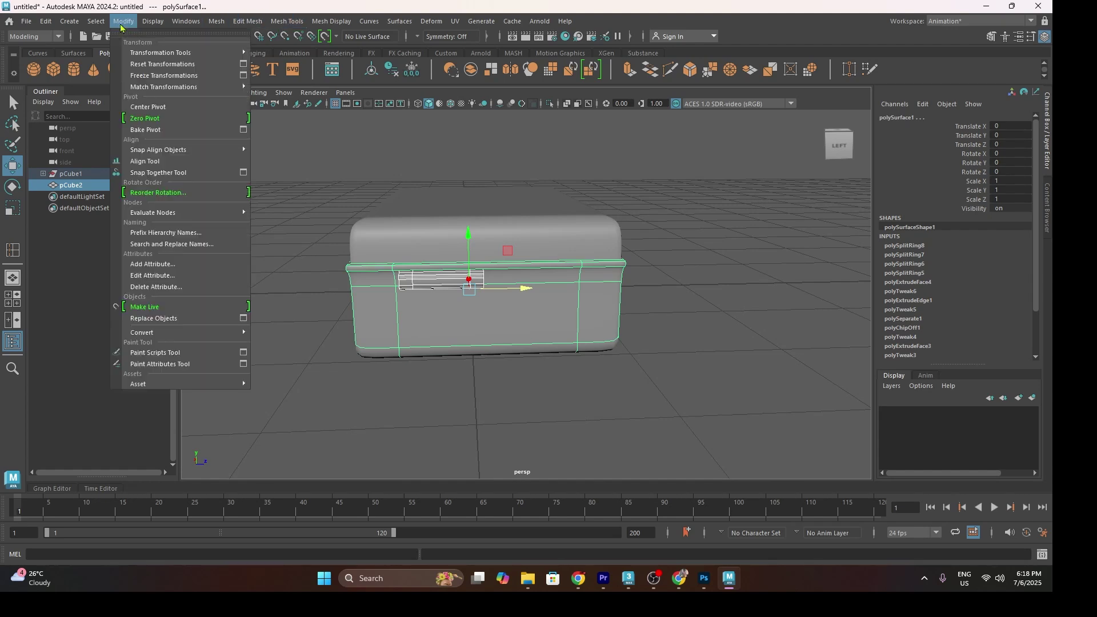
pyautogui.click(146, 160)
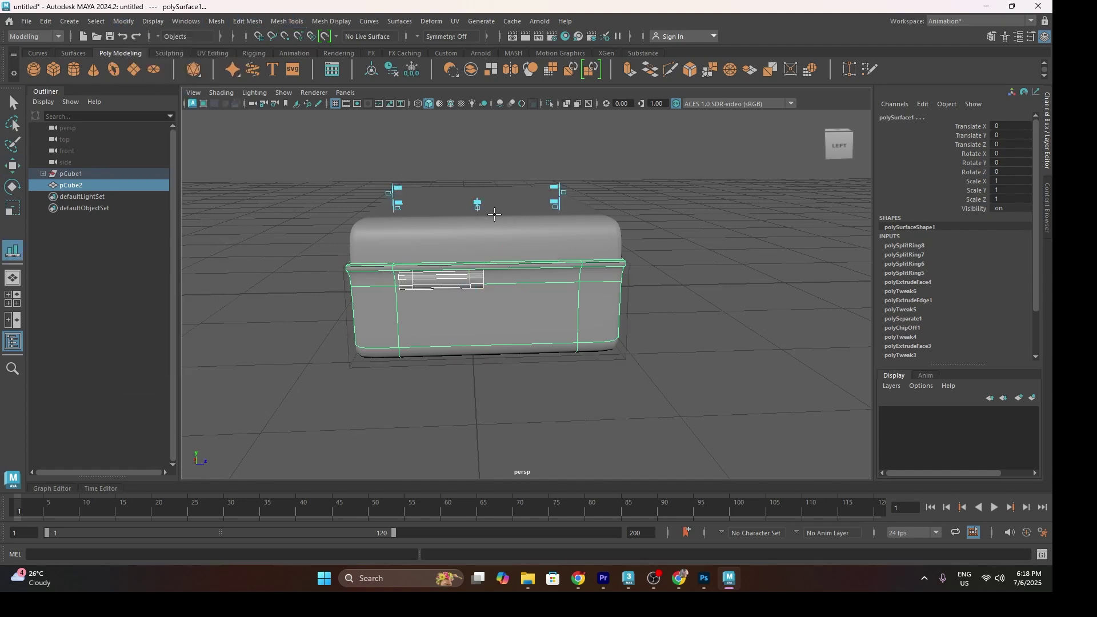
pyautogui.click(478, 206)
pyautogui.press('w')
pyautogui.click(502, 400)
# Step: Make the base a live surface
pyautogui.keyDown('alt'); pyautogui.moveTo(454, 314); pyautogui.dragTo(511, 342); pyautogui.keyUp('alt')
pyautogui.click(505, 300)
pyautogui.scroll(-3, 505, 338)
pyautogui.keyDown('alt'); pyautogui.moveTo(512, 341); pyautogui.dragTo(614, 340, button='middle'); pyautogui.keyUp('alt')
pyautogui.keyDown('alt'); pyautogui.moveTo(614, 339); pyautogui.dragTo(512, 302); pyautogui.keyUp('alt')
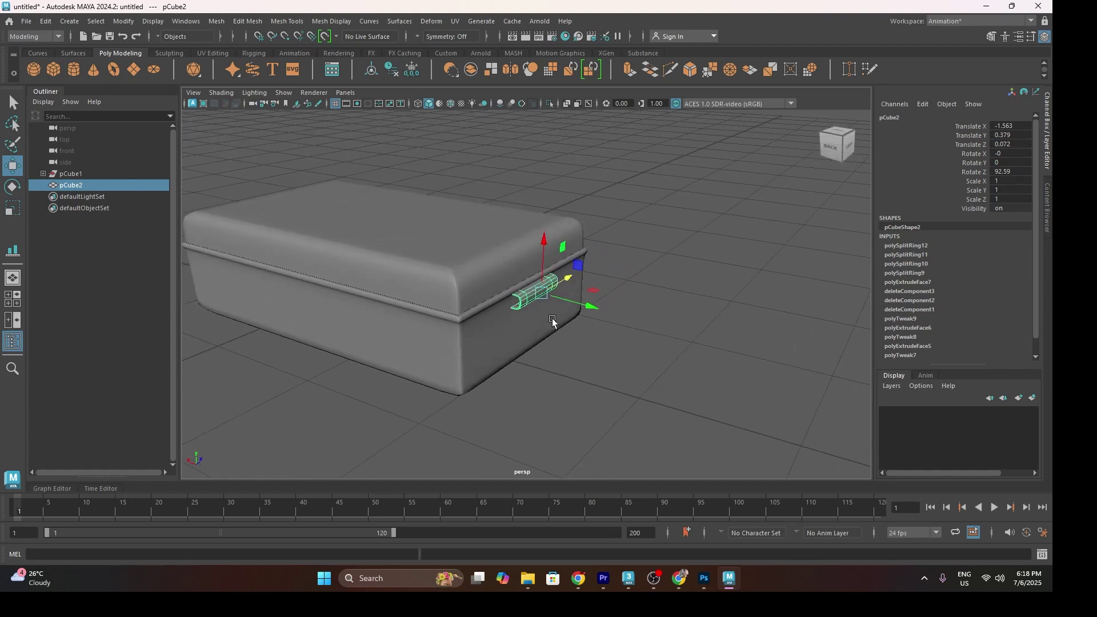
pyautogui.click(559, 374)
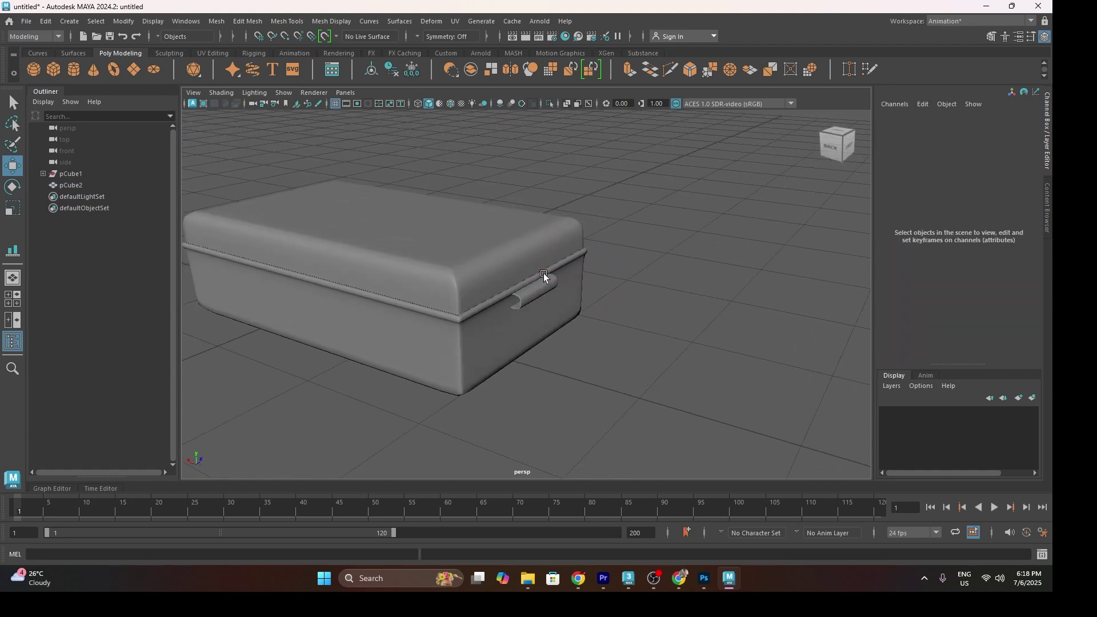
pyautogui.click(54, 69)
pyautogui.keyDown('alt'); pyautogui.moveTo(515, 314); pyautogui.dragTo(467, 315); pyautogui.keyUp('alt')
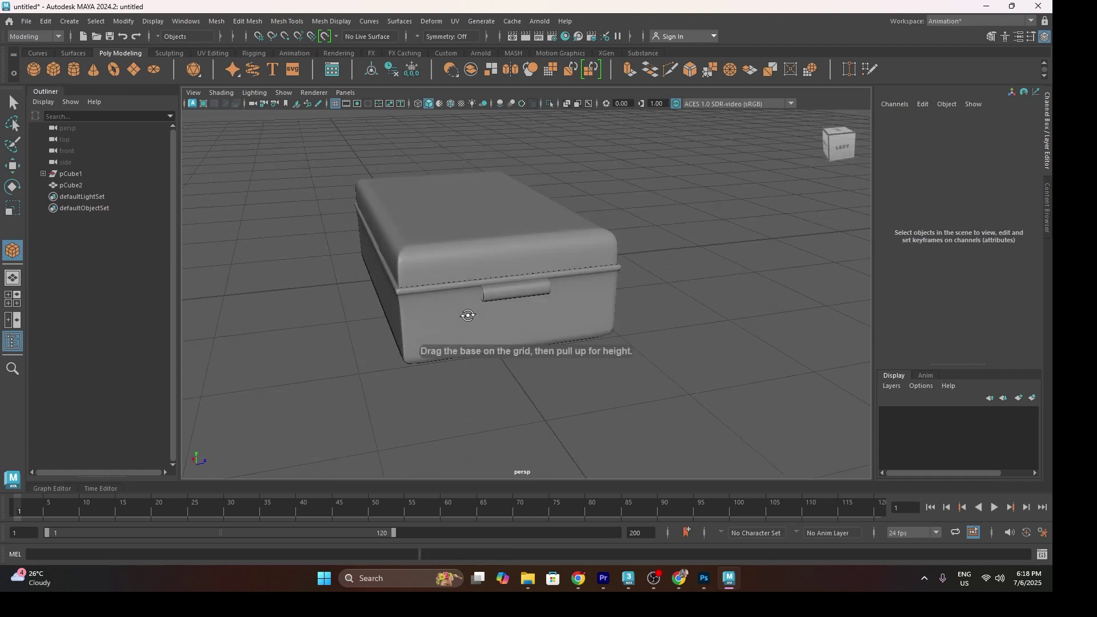
pyautogui.press('w')
pyautogui.click(438, 323)
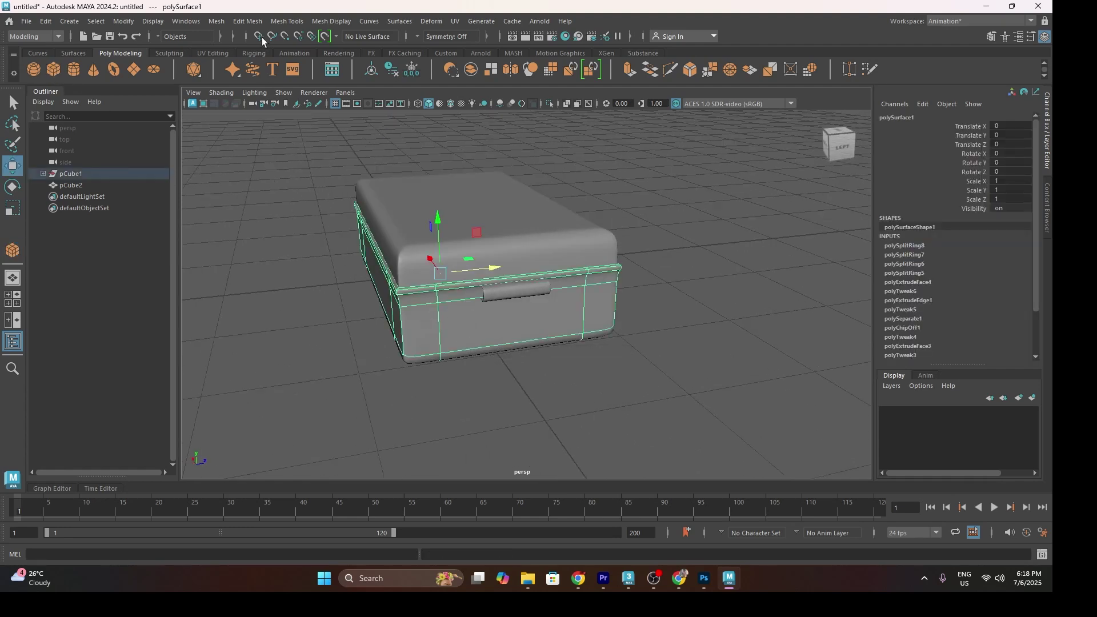
pyautogui.click(321, 37)
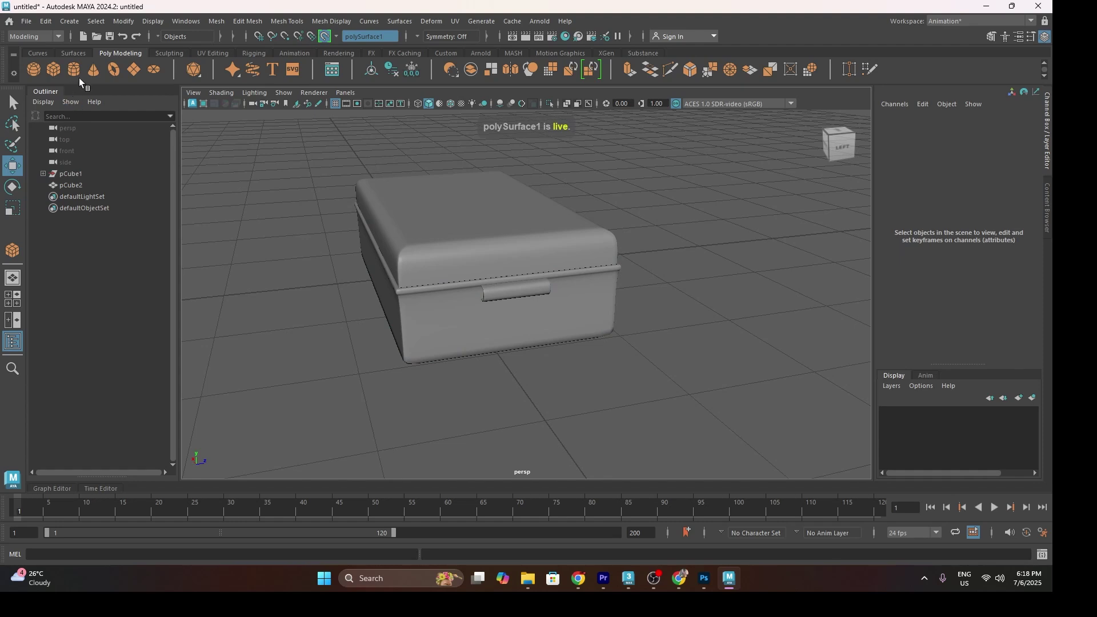
# Step: Create a polygon cube on the base's side below the handle, about 0.255 wide, 0.037 high and 0.415 deep
pyautogui.click(53, 70)
pyautogui.keyDown('alt'); pyautogui.moveTo(397, 275); pyautogui.dragTo(467, 318); pyautogui.keyUp('alt')
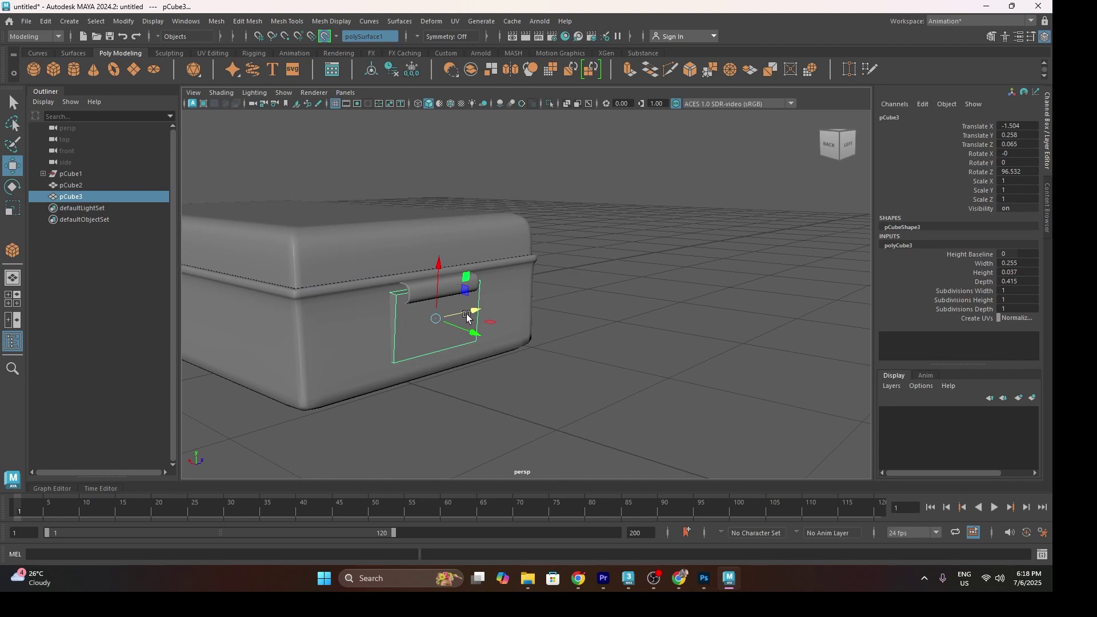
pyautogui.click(596, 429)
pyautogui.click(468, 341)
pyautogui.click(522, 387)
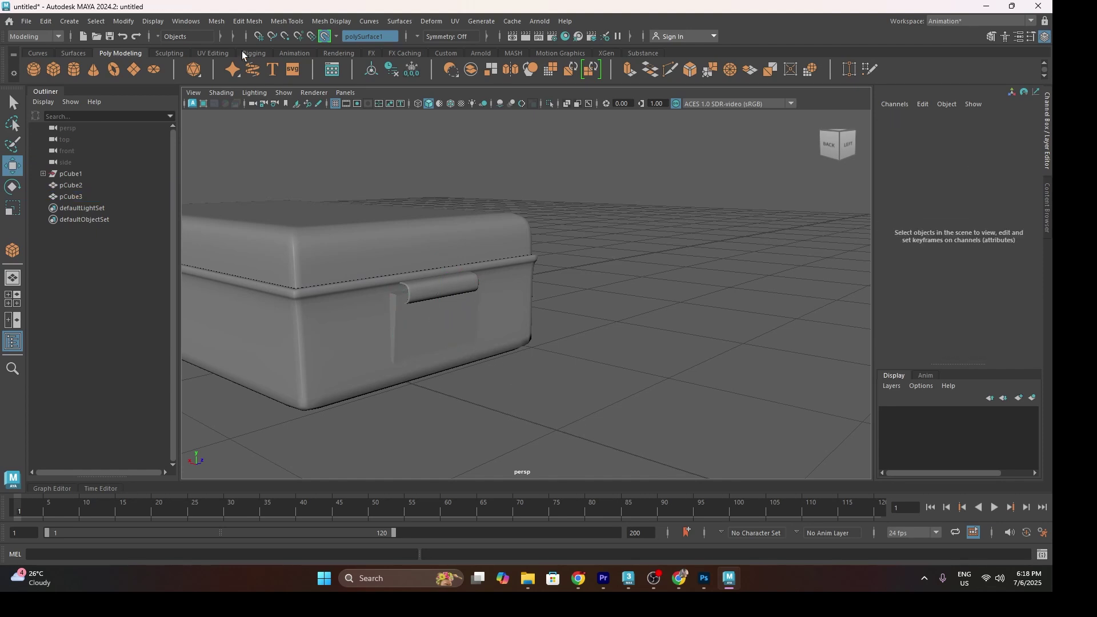
# Step: Turn off the live surface and move the new plate outward and up to about Translate X -1.517 and Translate Y 0.267
pyautogui.click(324, 37)
pyautogui.click(450, 331)
pyautogui.scroll(5, 437, 335)
pyautogui.keyDown('alt'); pyautogui.moveTo(436, 335); pyautogui.dragTo(465, 361); pyautogui.keyUp('alt')
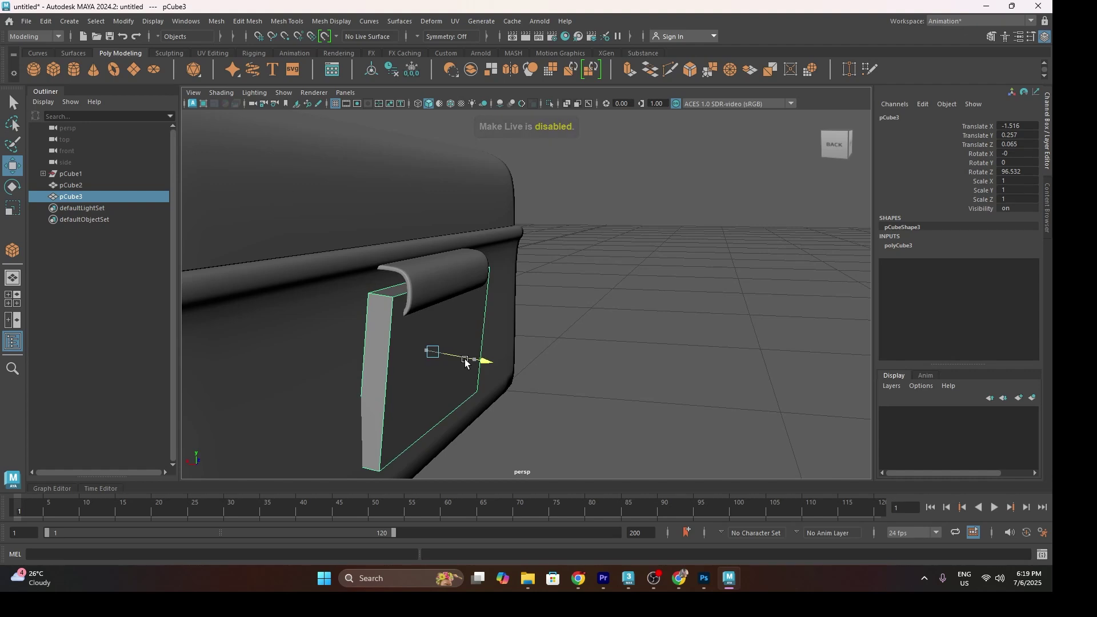
pyautogui.moveTo(440, 318); pyautogui.dragTo(438, 308)
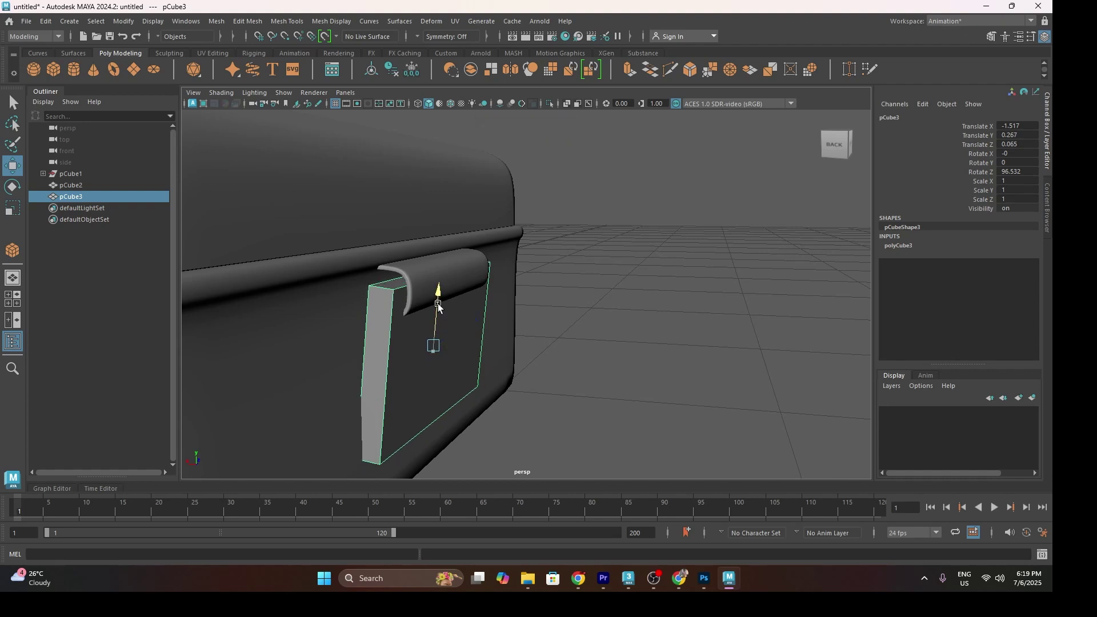
pyautogui.scroll(-3, 443, 346)
pyautogui.keyDown('alt'); pyautogui.moveTo(405, 373); pyautogui.dragTo(432, 348); pyautogui.keyUp('alt')
pyautogui.scroll(2, 414, 351)
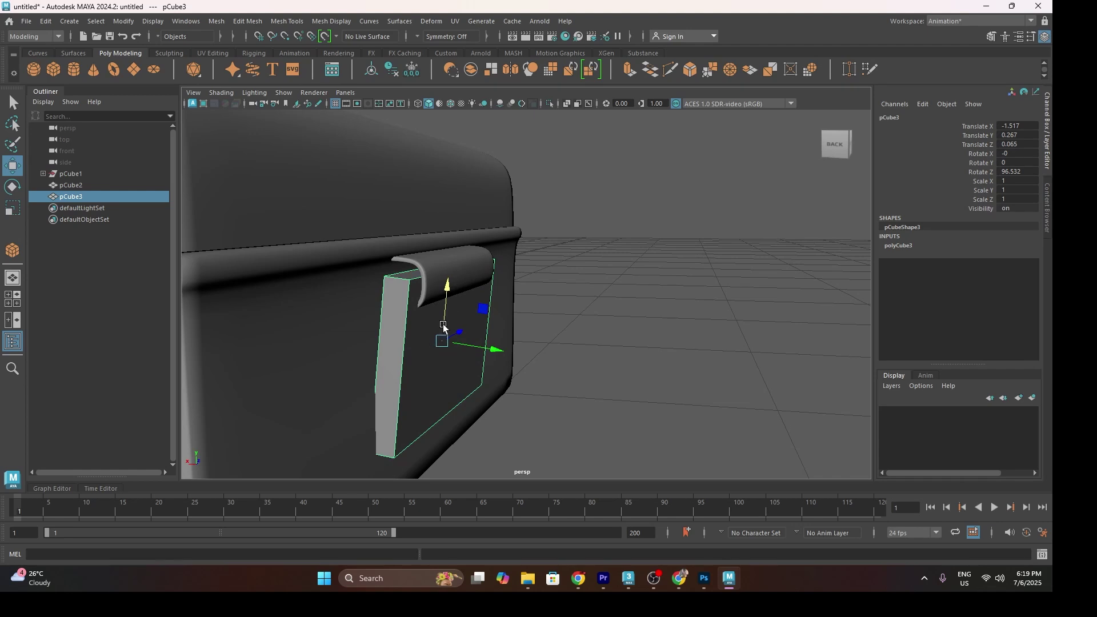
# Step: Move the plate's pivot to its upper end and swing the plate upward to about Rotate Z -87.673
pyautogui.hotkey('ctrl', 'z')
pyautogui.hotkey('ctrl', 'z')
pyautogui.hotkey('ctrl', 'z')
pyautogui.hotkey('ctrl', 'z')
pyautogui.press('d')
pyautogui.moveTo(449, 296); pyautogui.dragTo(461, 236)
pyautogui.press('d')
pyautogui.keyDown('alt'); pyautogui.moveTo(479, 325); pyautogui.dragTo(459, 324); pyautogui.keyUp('alt')
pyautogui.press('e')
pyautogui.moveTo(429, 262); pyautogui.dragTo(338, 167)
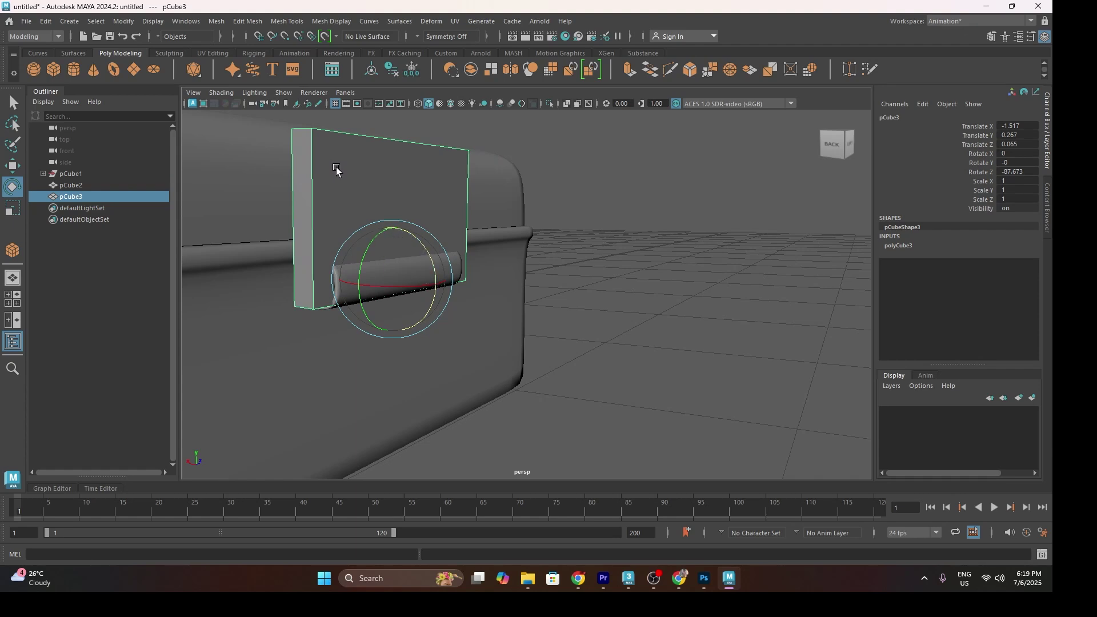
# Step: Position the plate's lower end inside the handle, at about Translate X -1.518 and Translate Y 0.284
pyautogui.press('w')
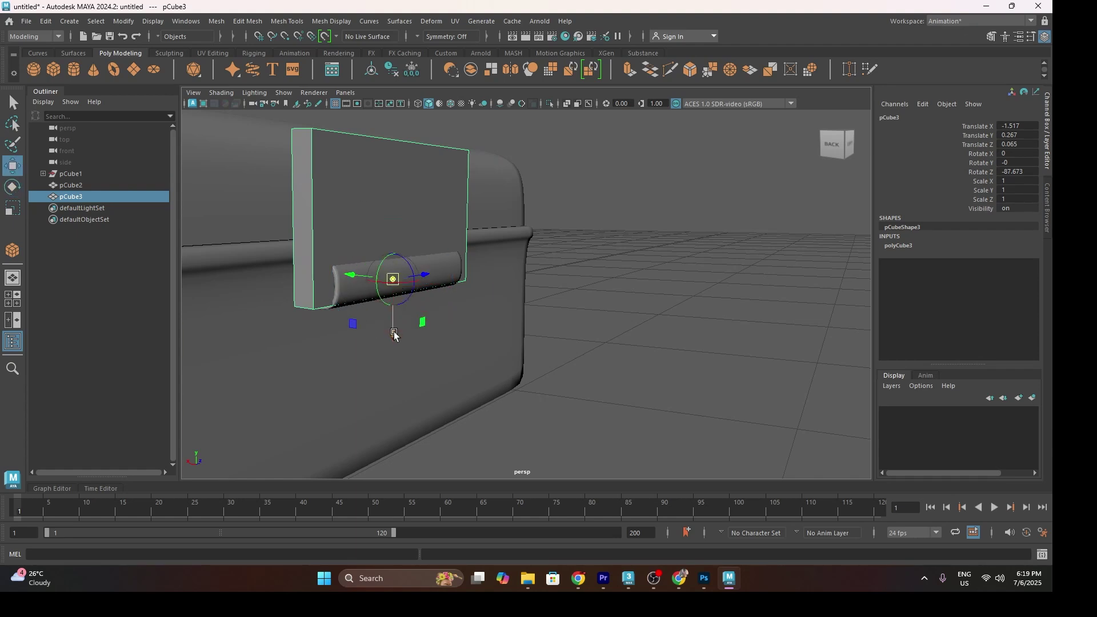
pyautogui.moveTo(391, 296); pyautogui.dragTo(409, 322)
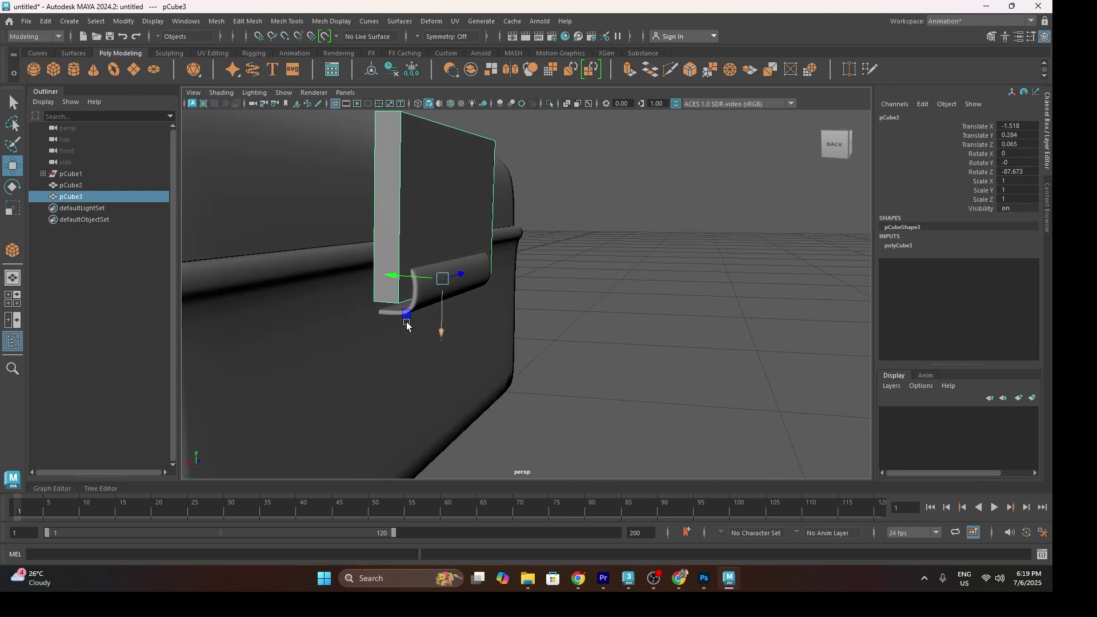
pyautogui.press('e')
pyautogui.moveTo(481, 252); pyautogui.dragTo(442, 226)
pyautogui.press('w')
# Step: Extrude the plate's top face upward to form a short corner section above the lid
pyautogui.moveTo(419, 182); pyautogui.dragTo(411, 221, button='right')
pyautogui.keyDown('alt'); pyautogui.moveTo(410, 222); pyautogui.dragTo(384, 219); pyautogui.keyUp('alt')
pyautogui.click(372, 191)
pyautogui.keyDown('alt'); pyautogui.moveTo(312, 209); pyautogui.dragTo(357, 211); pyautogui.keyUp('alt')
pyautogui.hotkey('ctrl', 'e')
pyautogui.moveTo(438, 228)
pyautogui.mouseDown()
pyautogui.moveTo(445, 235)
pyautogui.moveTo(447, 222)
pyautogui.mouseUp()
# Step: Extrude the corner section's inner face inward over the lid to form an L-shaped clasp
pyautogui.keyDown('alt'); pyautogui.moveTo(385, 200); pyautogui.dragTo(432, 200); pyautogui.keyUp('alt')
pyautogui.click(600, 187)
pyautogui.hotkey('ctrl', 'e')
pyautogui.moveTo(576, 167); pyautogui.dragTo(548, 205)
# Step: Select the vertices of the clasp's upper arm and switch to the front view
pyautogui.rightClick(448, 175)
pyautogui.moveTo(448, 171); pyautogui.dragTo(416, 170, button='right')
pyautogui.keyDown('alt'); pyautogui.moveTo(538, 160); pyautogui.dragTo(450, 180, button='right'); pyautogui.keyUp('alt')
pyautogui.keyDown('alt'); pyautogui.moveTo(450, 180); pyautogui.dragTo(457, 182); pyautogui.keyUp('alt')
pyautogui.moveTo(366, 124); pyautogui.dragTo(571, 223)
pyautogui.moveTo(473, 220); pyautogui.dragTo(538, 226)
pyautogui.press('space')
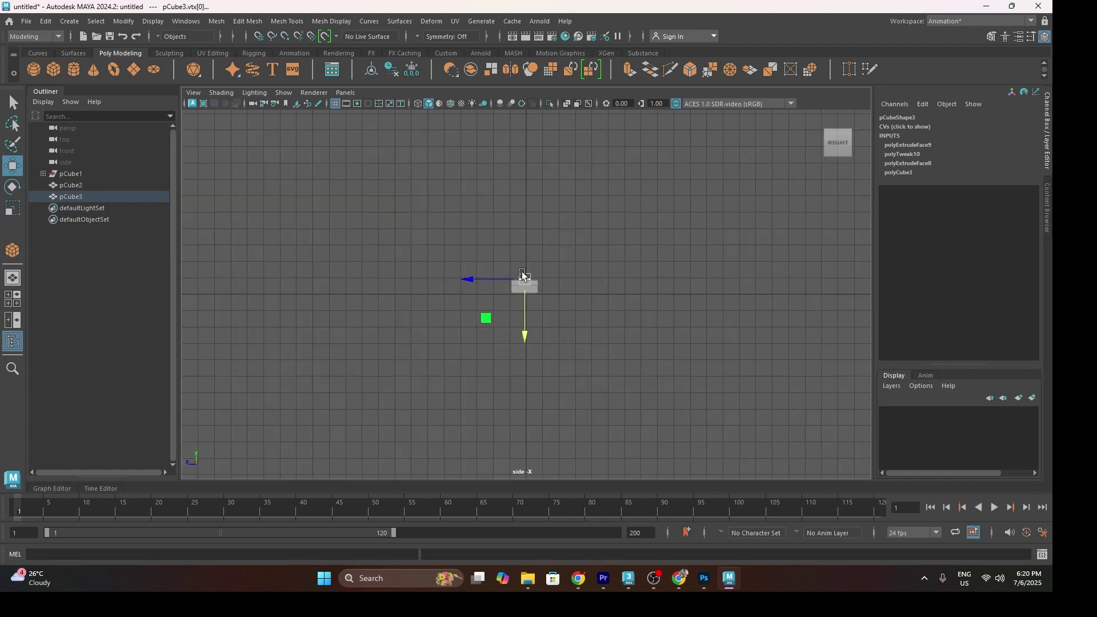
pyautogui.scroll(5, 523, 276)
pyautogui.press('space')
pyautogui.moveTo(522, 277); pyautogui.dragTo(528, 304)
pyautogui.scroll(6, 351, 308)
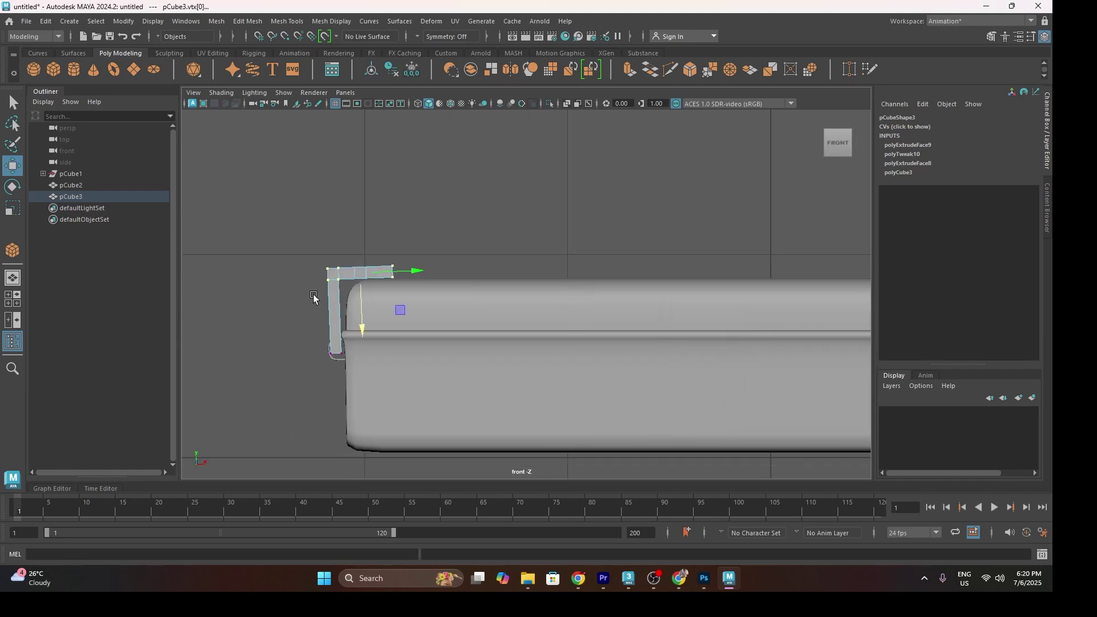
pyautogui.scroll(5, 329, 294)
pyautogui.keyDown('alt'); pyautogui.moveTo(329, 290); pyautogui.dragTo(517, 275, button='middle'); pyautogui.keyUp('alt')
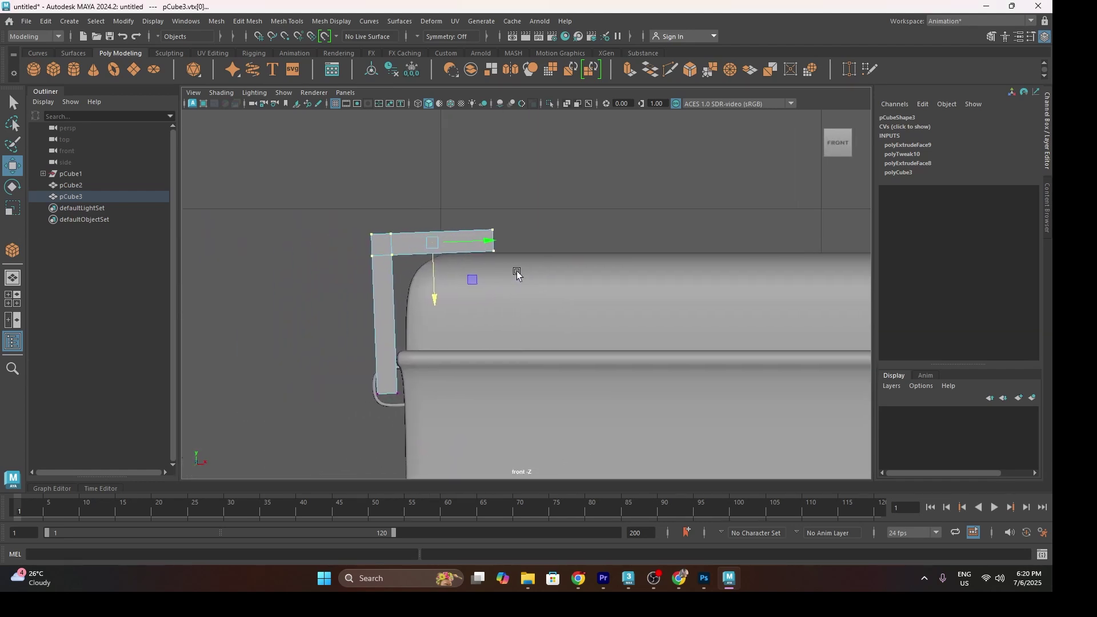
# Step: Rotate the whole clasp upright to about Rotate Z -90.146 and shift it slightly to Translate X -1.519
pyautogui.moveTo(480, 243); pyautogui.dragTo(525, 212, button='right')
pyautogui.click(526, 210)
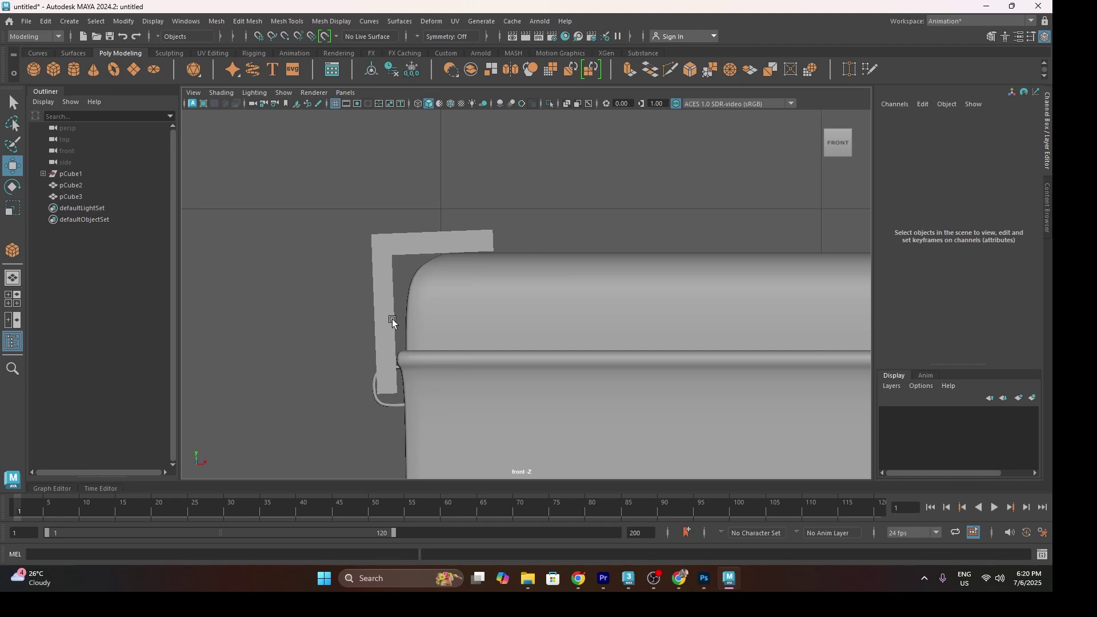
pyautogui.click(392, 322)
pyautogui.press('e')
pyautogui.moveTo(416, 350); pyautogui.dragTo(425, 352)
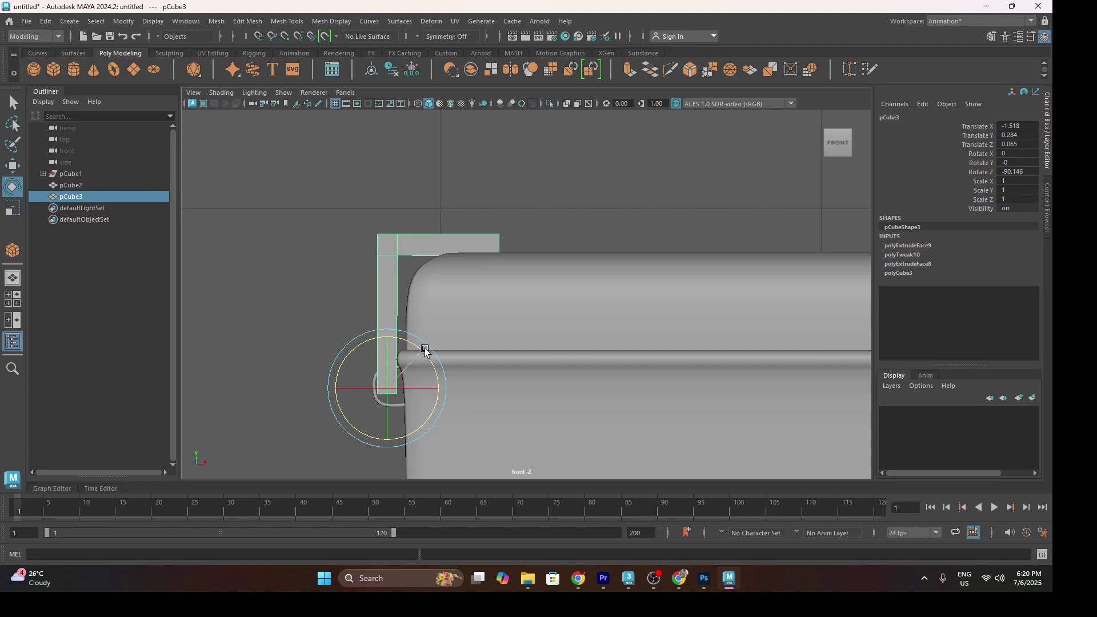
pyautogui.press('w')
pyautogui.moveTo(427, 389); pyautogui.dragTo(430, 391)
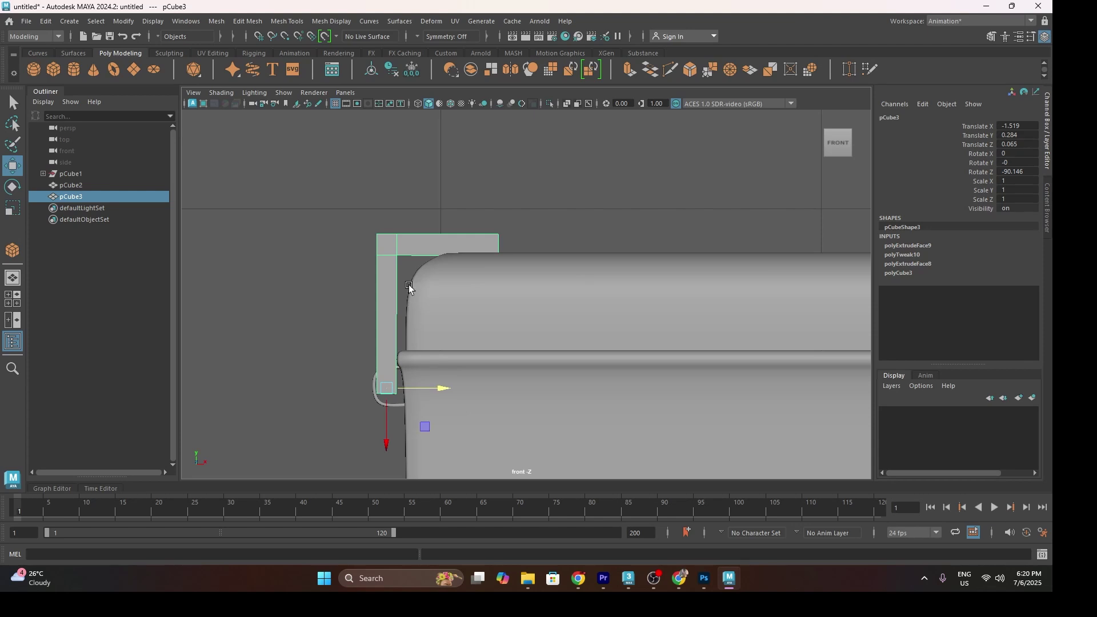
# Step: Raise the clasp's upper arm vertices slightly above the lid and extend the arm's end farther inward
pyautogui.press('F9')
pyautogui.moveTo(338, 200); pyautogui.dragTo(560, 290)
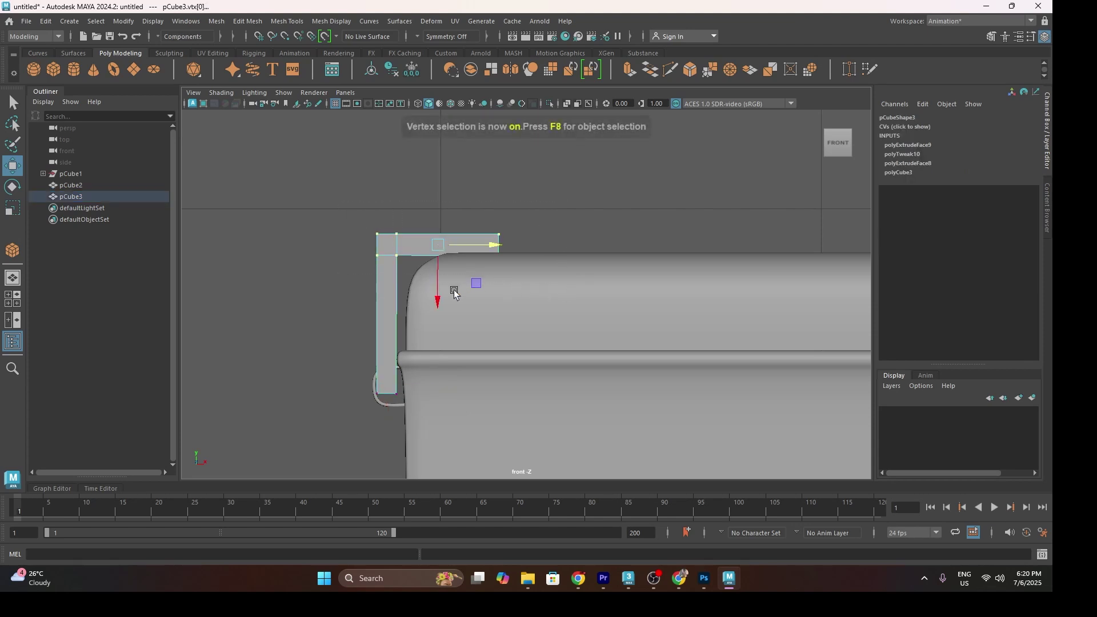
pyautogui.moveTo(437, 301); pyautogui.dragTo(441, 298)
pyautogui.moveTo(561, 225); pyautogui.dragTo(477, 279)
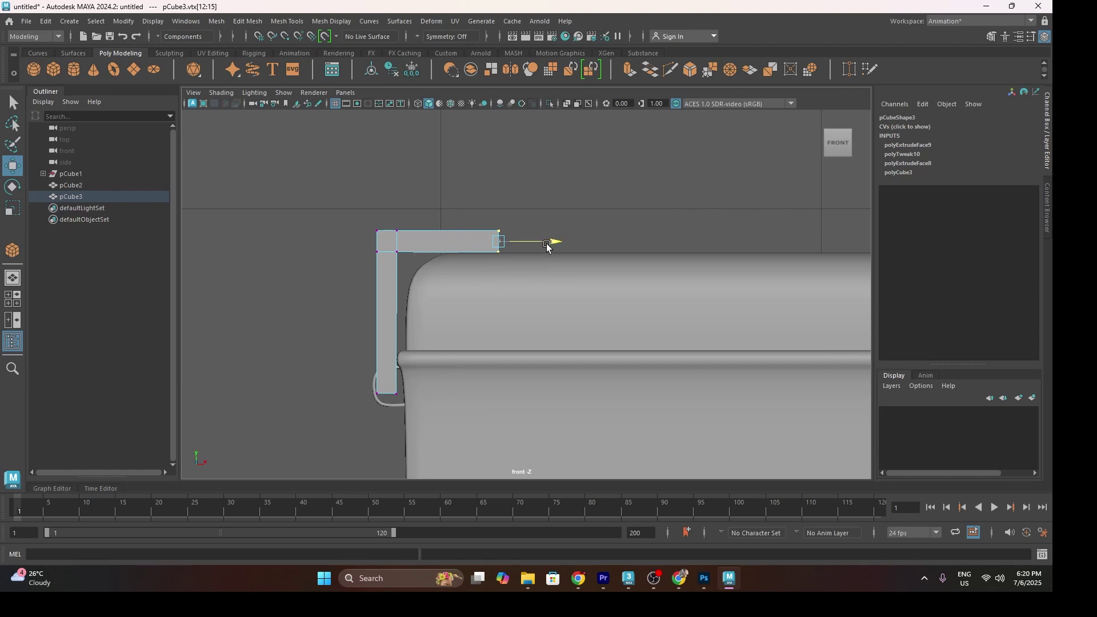
pyautogui.moveTo(547, 247); pyautogui.dragTo(576, 247)
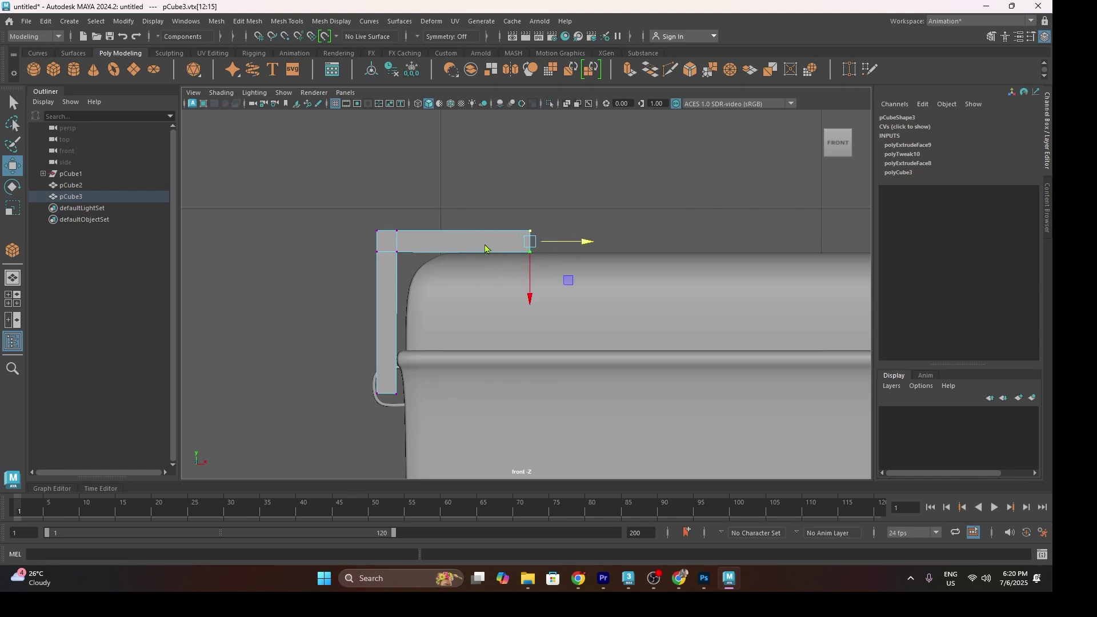
pyautogui.moveTo(484, 242); pyautogui.dragTo(538, 209, button='right')
# Step: Return to the perspective view and centre the clasp on the base's width with the Align Tool
pyautogui.press('space')
pyautogui.moveTo(499, 239); pyautogui.dragTo(509, 212)
pyautogui.scroll(-4, 489, 281)
pyautogui.keyDown('alt'); pyautogui.moveTo(582, 289); pyautogui.dragTo(373, 328); pyautogui.keyUp('alt')
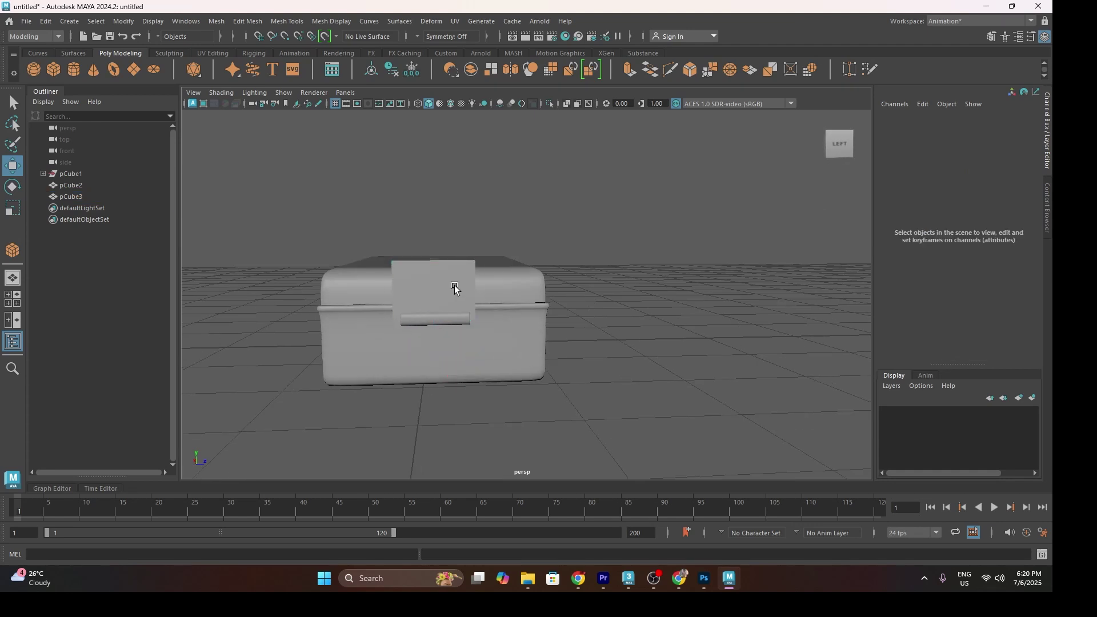
pyautogui.click(530, 365)
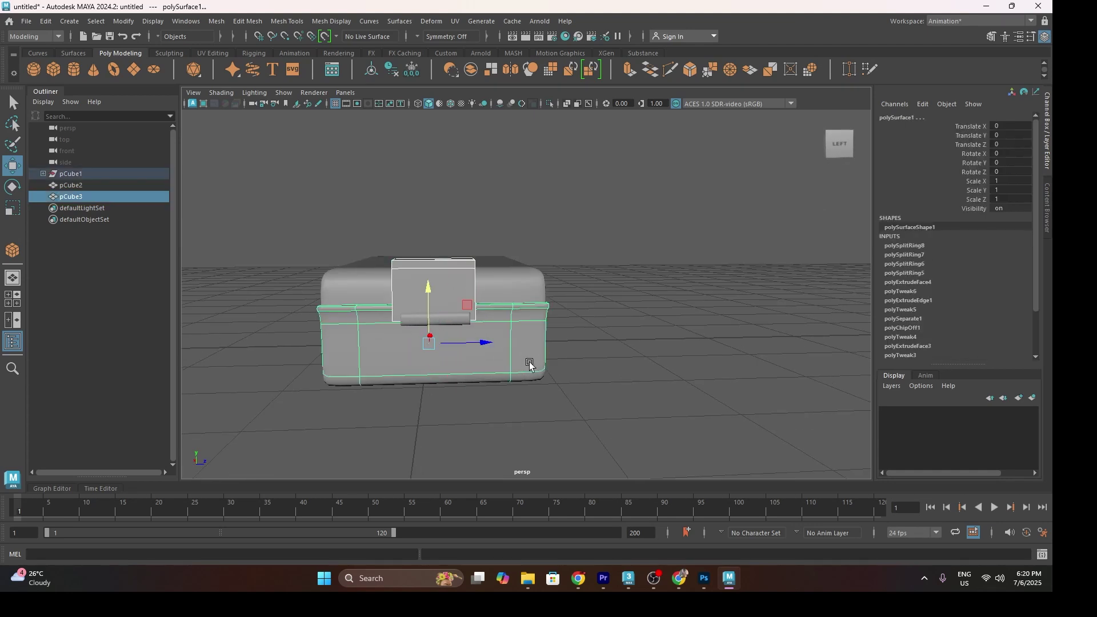
pyautogui.click(123, 22)
pyautogui.click(177, 162)
pyautogui.click(438, 244)
pyautogui.press('w')
pyautogui.click(621, 334)
# Step: Insert a supporting edge loop close to each side edge of the clasp
pyautogui.click(457, 284)
pyautogui.keyDown('alt'); pyautogui.moveTo(456, 284); pyautogui.dragTo(422, 305); pyautogui.keyUp('alt')
pyautogui.click(283, 22)
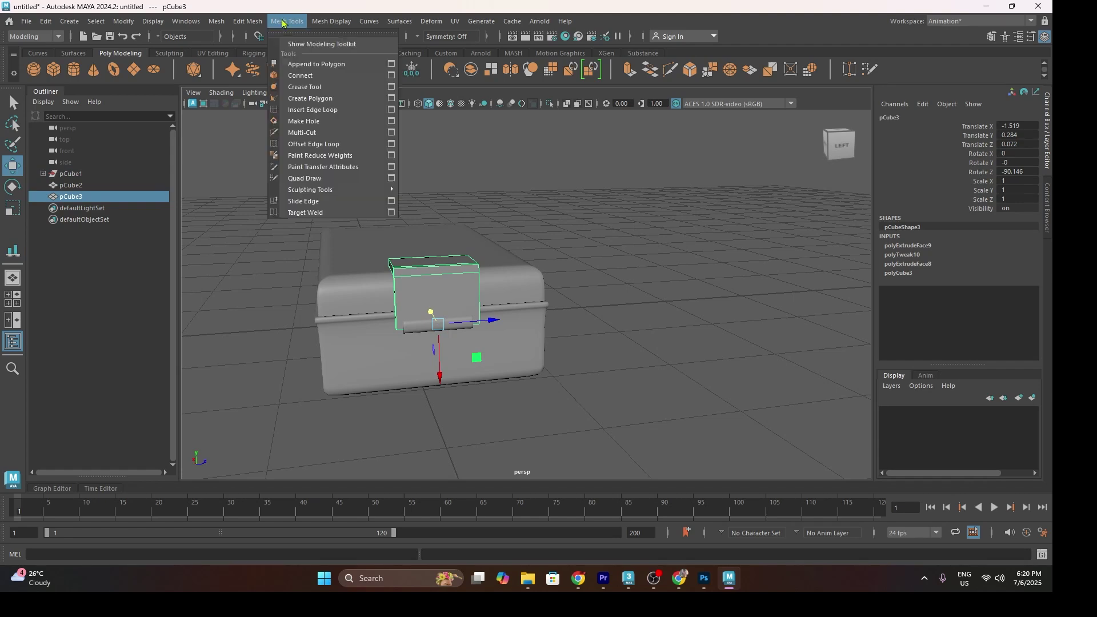
pyautogui.click(322, 111)
pyautogui.scroll(4, 376, 254)
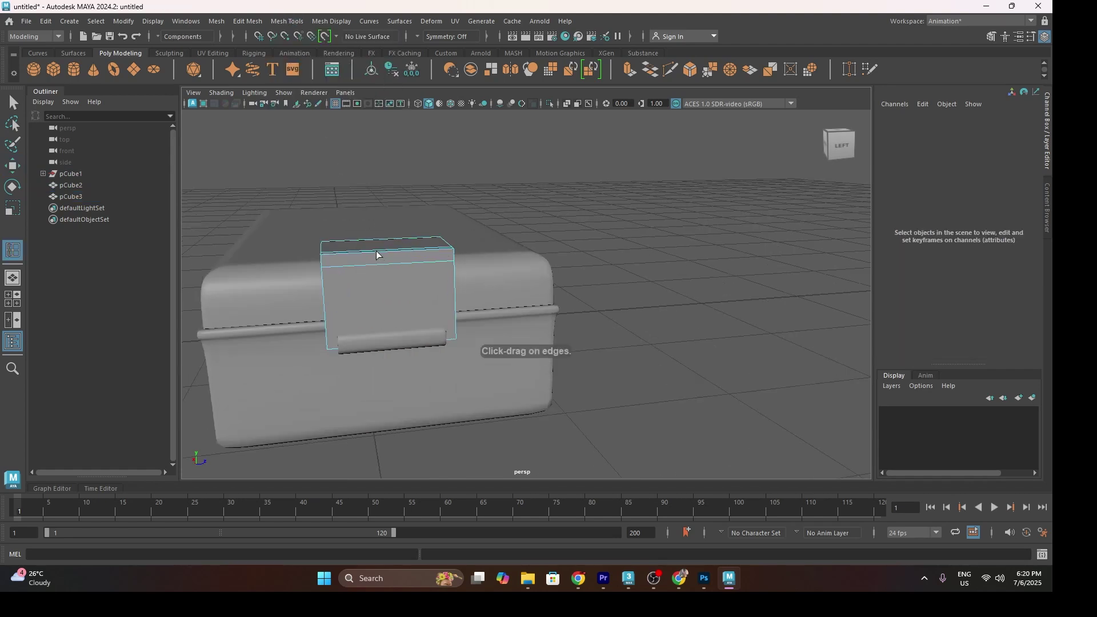
pyautogui.moveTo(333, 253); pyautogui.dragTo(323, 258)
pyautogui.moveTo(451, 248); pyautogui.dragTo(502, 264)
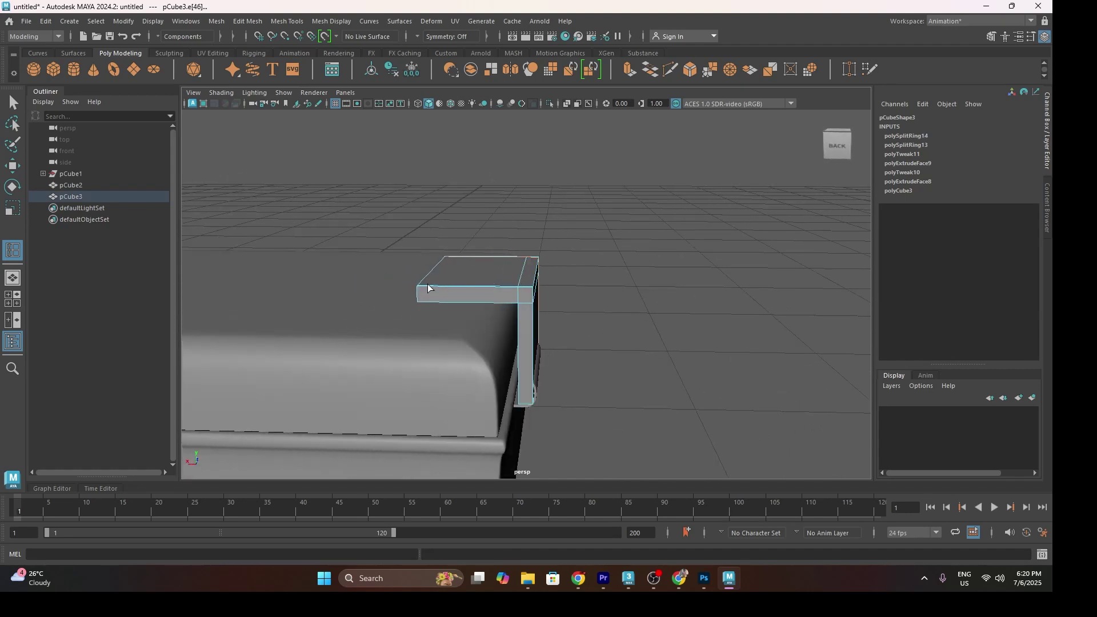
# Step: Insert supporting edge loops near the end of the clasp's upper arm and near its lower end
pyautogui.moveTo(419, 287); pyautogui.dragTo(419, 287)
pyautogui.keyDown('alt'); pyautogui.moveTo(515, 367); pyautogui.dragTo(510, 347); pyautogui.keyUp('alt')
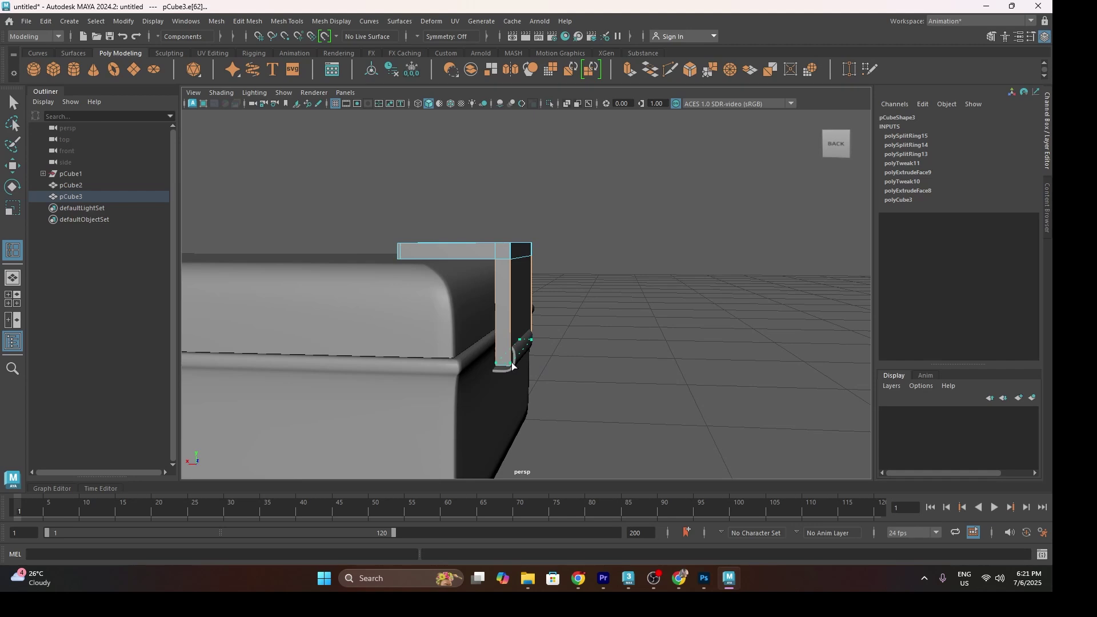
pyautogui.click(513, 366)
pyautogui.press('w')
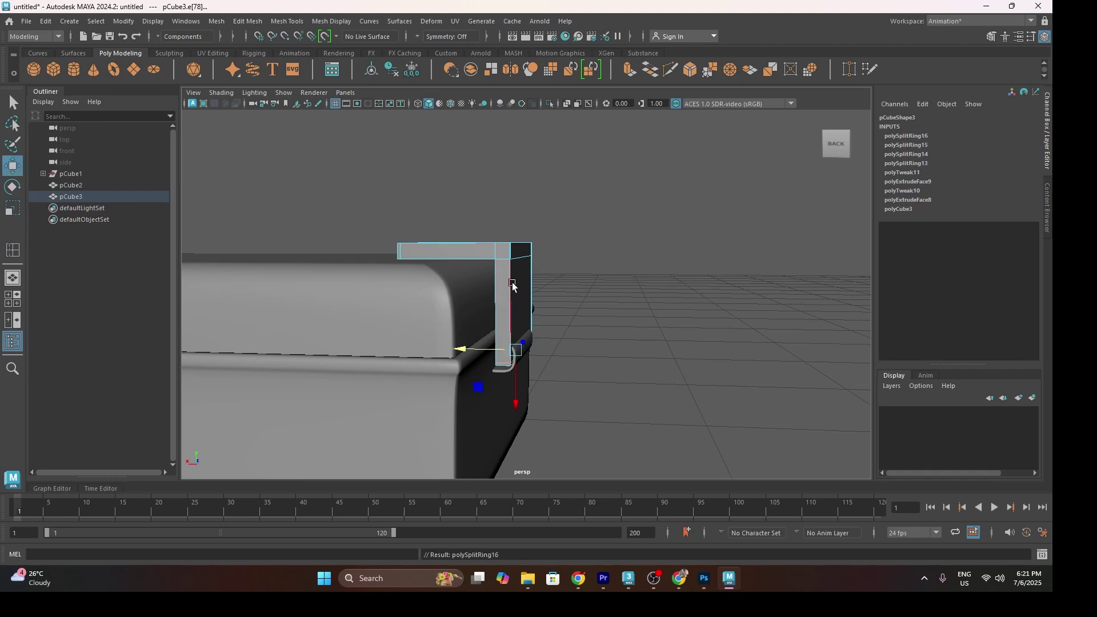
# Step: Return to object mode, turn on the clasp's smoothed display and check how it fits over the lid
pyautogui.moveTo(512, 286); pyautogui.dragTo(565, 225, button='right')
pyautogui.press('3')
pyautogui.click(615, 262)
pyautogui.keyDown('alt'); pyautogui.moveTo(542, 264); pyautogui.dragTo(385, 301); pyautogui.keyUp('alt')
pyautogui.click(553, 266)
pyautogui.click(656, 376)
pyautogui.keyDown('alt'); pyautogui.moveTo(491, 344); pyautogui.dragTo(518, 347); pyautogui.keyUp('alt')
pyautogui.click(513, 335)
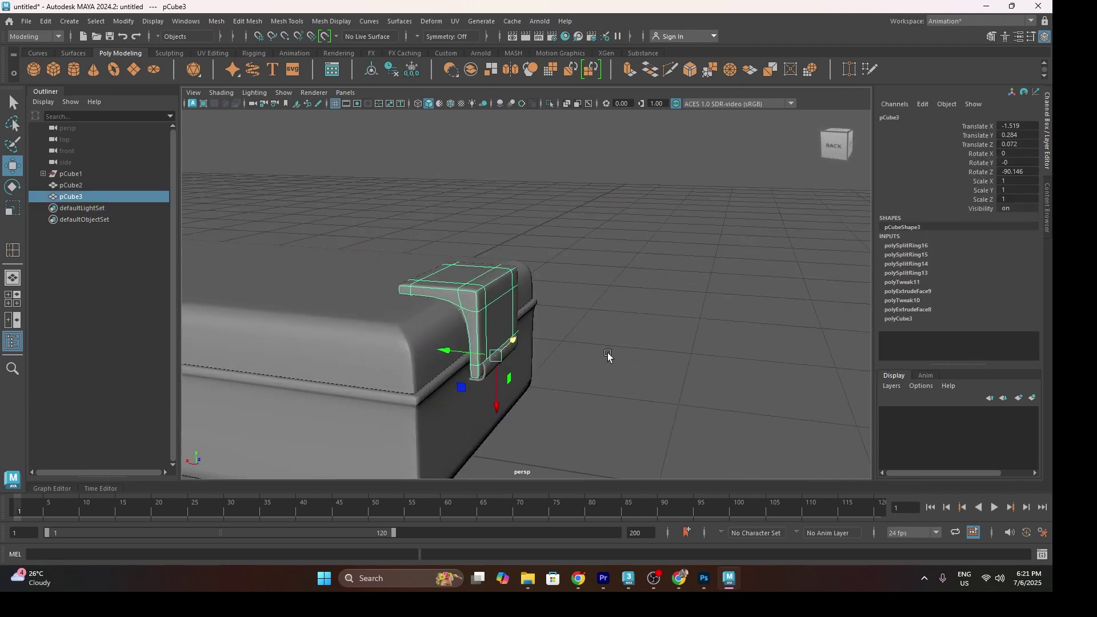
# Step: Add the curved handle piece beneath the clasp to the selection and group it with the clasp
pyautogui.scroll(5, 502, 345)
pyautogui.keyDown('shift'); pyautogui.click(495, 436); pyautogui.keyUp('shift')
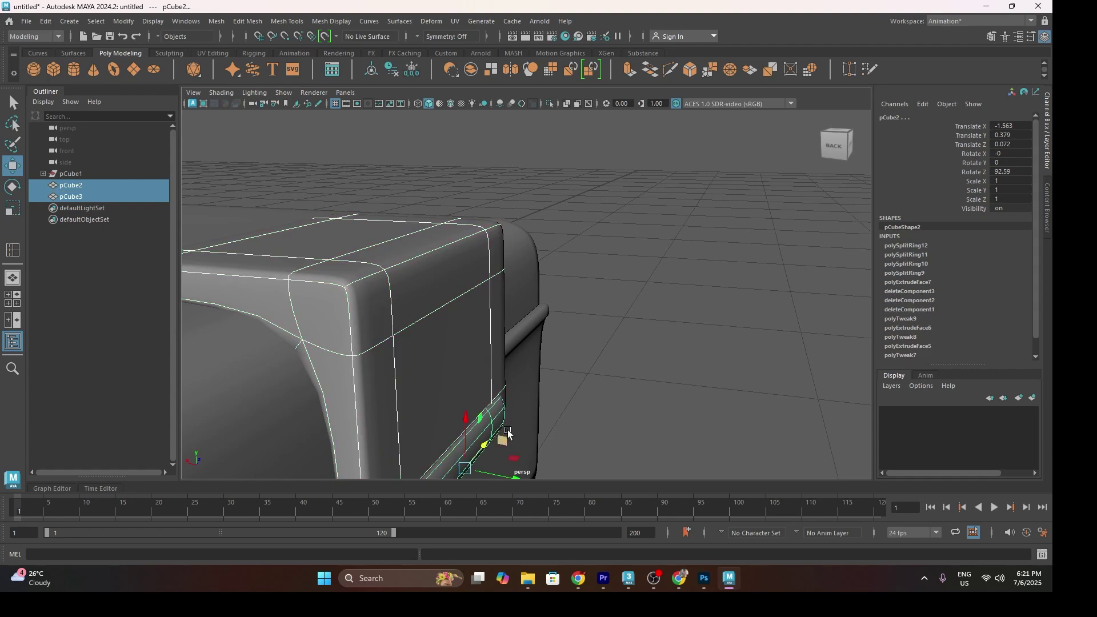
pyautogui.scroll(-5, 508, 433)
pyautogui.moveTo(502, 425)
pyautogui.keyDown('alt'); pyautogui.mouseDown()
pyautogui.moveTo(401, 409)
pyautogui.moveTo(511, 423)
pyautogui.mouseUp(); pyautogui.keyUp('alt')
pyautogui.scroll(-5, 511, 423)
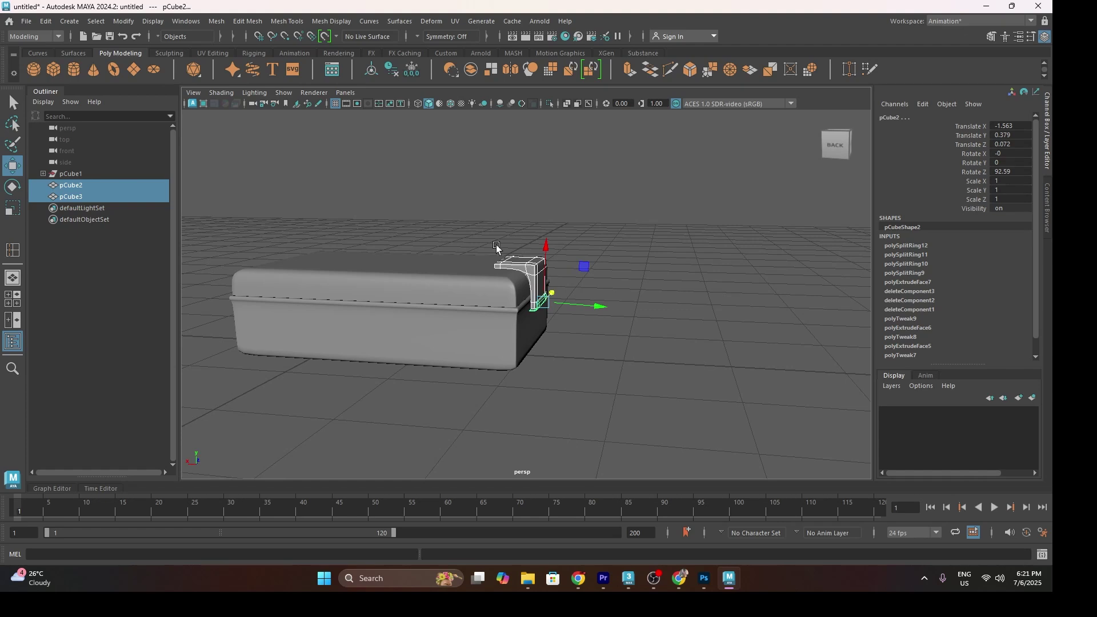
pyautogui.hotkey('ctrl', 'g')
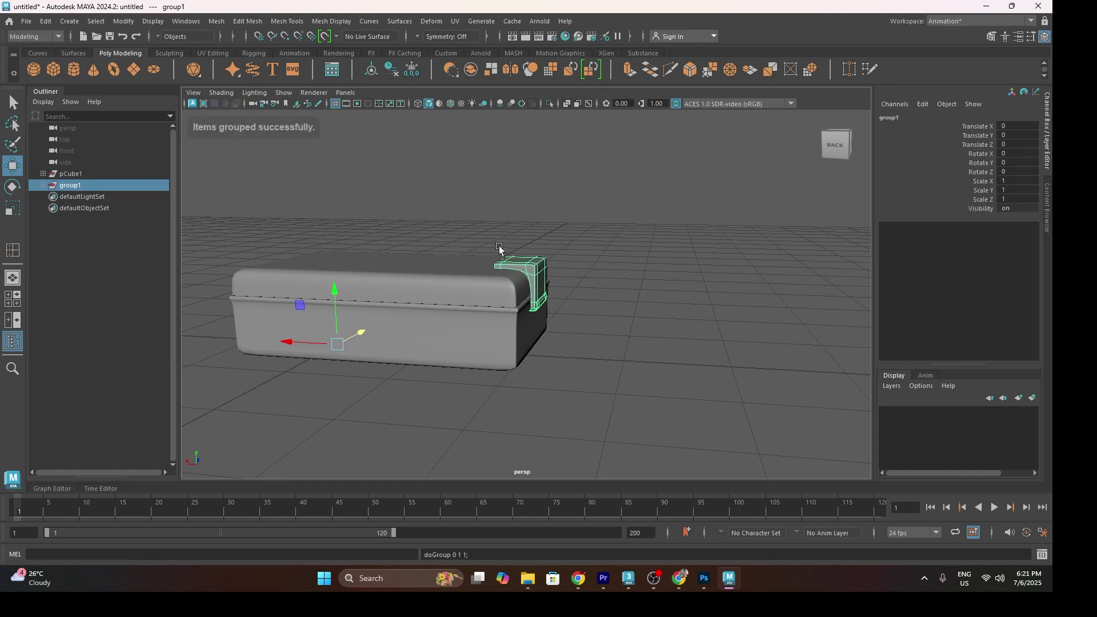
# Step: Center the pivot of the clasp and handle group
pyautogui.scroll(3, 334, 251)
pyautogui.keyDown('alt'); pyautogui.moveTo(333, 255); pyautogui.dragTo(327, 300); pyautogui.keyUp('alt')
pyautogui.click(123, 21)
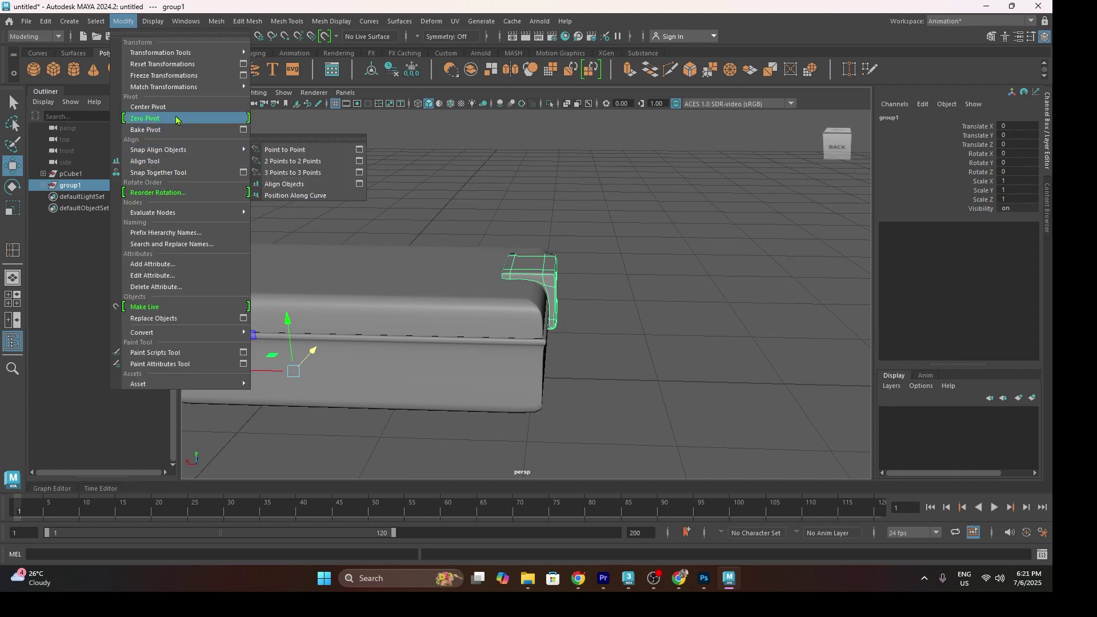
pyautogui.click(148, 107)
# Step: Duplicate the clasp and handle group and move the copy beyond the box's opposite end, to about 2.392 in Translate X
pyautogui.keyDown('alt'); pyautogui.moveTo(461, 294); pyautogui.dragTo(446, 303); pyautogui.keyUp('alt')
pyautogui.keyDown('alt'); pyautogui.moveTo(471, 306); pyautogui.dragTo(489, 298, button='middle'); pyautogui.keyUp('alt')
pyautogui.moveTo(516, 288); pyautogui.dragTo(220, 269)
pyautogui.hotkey('ctrl', 'z')
pyautogui.hotkey('ctrl', 'd')
pyautogui.press('space')
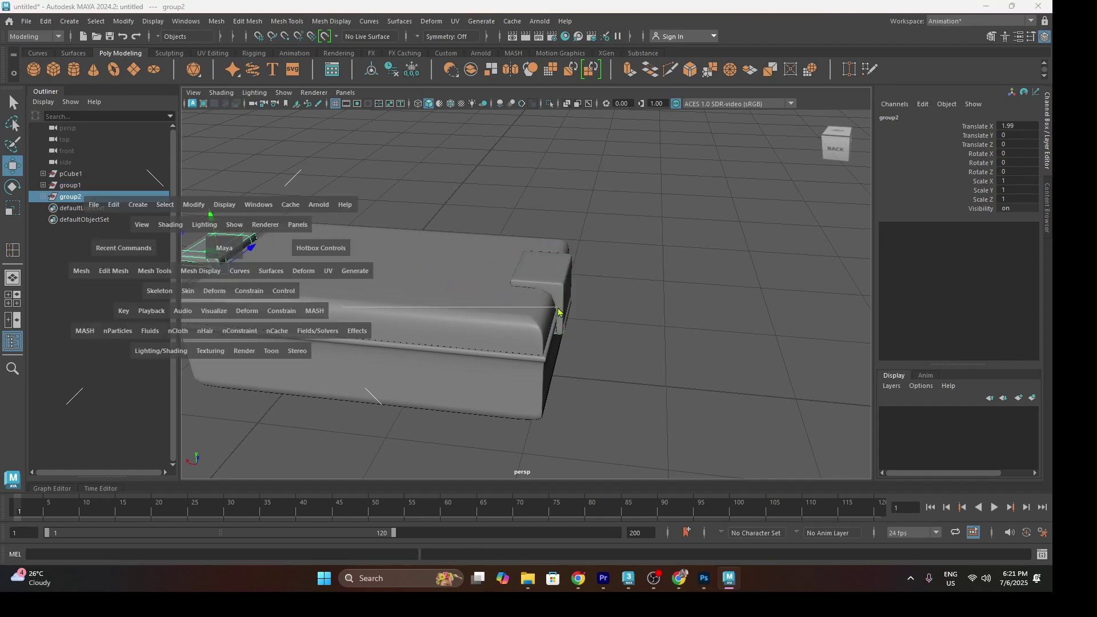
pyautogui.moveTo(558, 309); pyautogui.dragTo(475, 308)
pyautogui.moveTo(550, 307); pyautogui.dragTo(551, 307)
pyautogui.keyDown('alt'); pyautogui.moveTo(470, 314); pyautogui.dragTo(538, 300, button='middle'); pyautogui.keyUp('alt')
pyautogui.click(356, 104)
pyautogui.keyDown('alt'); pyautogui.moveTo(367, 216); pyautogui.dragTo(534, 299, button='middle'); pyautogui.keyUp('alt')
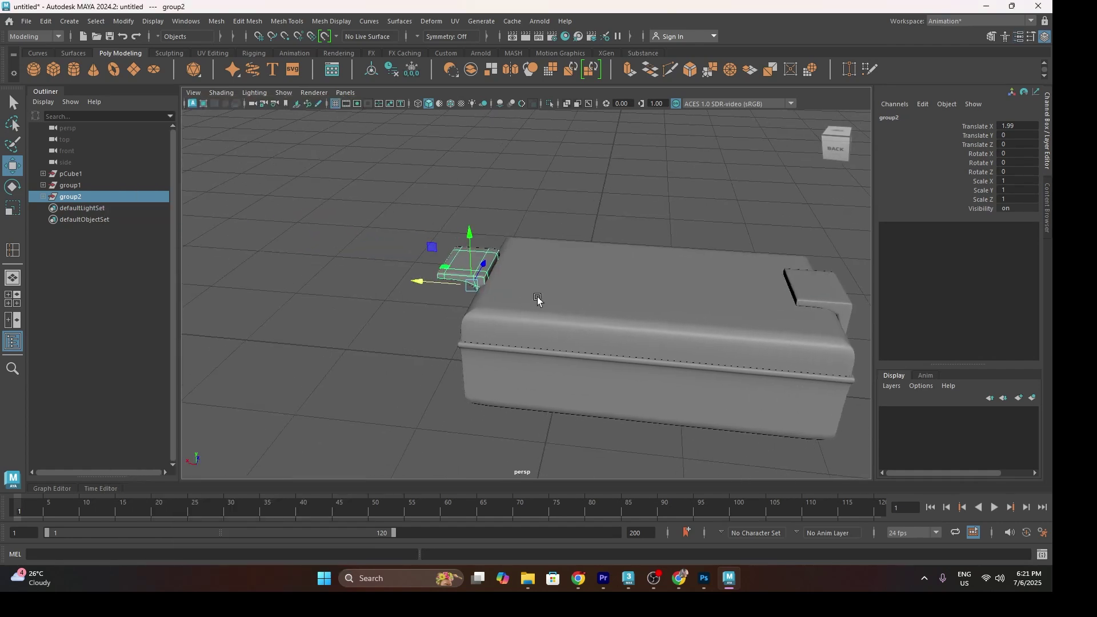
pyautogui.moveTo(431, 274); pyautogui.dragTo(375, 274)
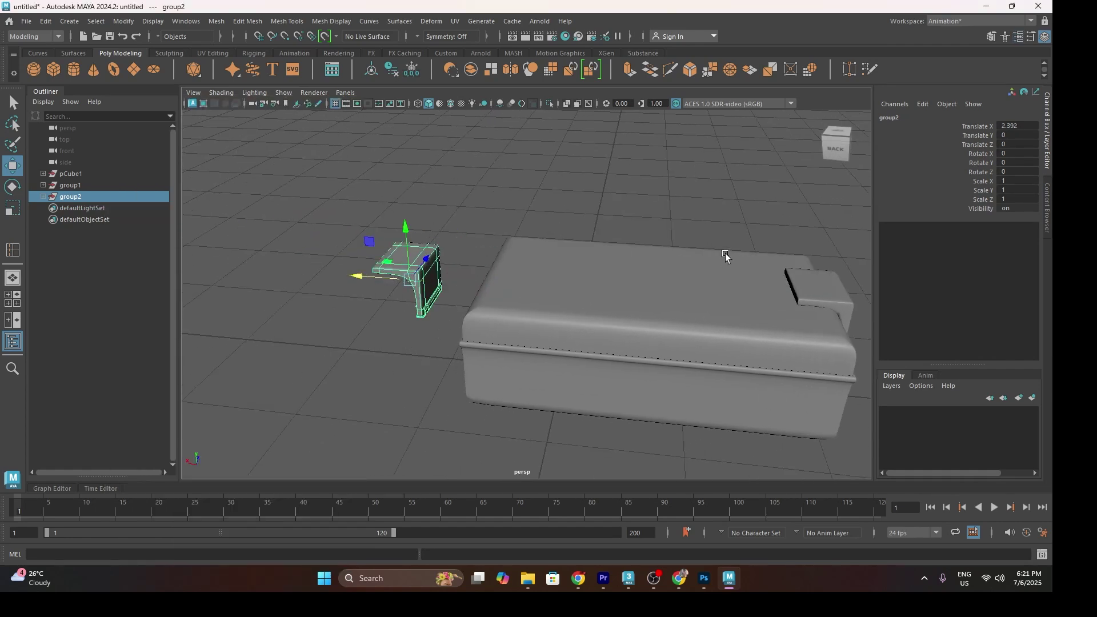
# Step: Try to rotate the duplicated clasp group around its vertical axis
pyautogui.press('e')
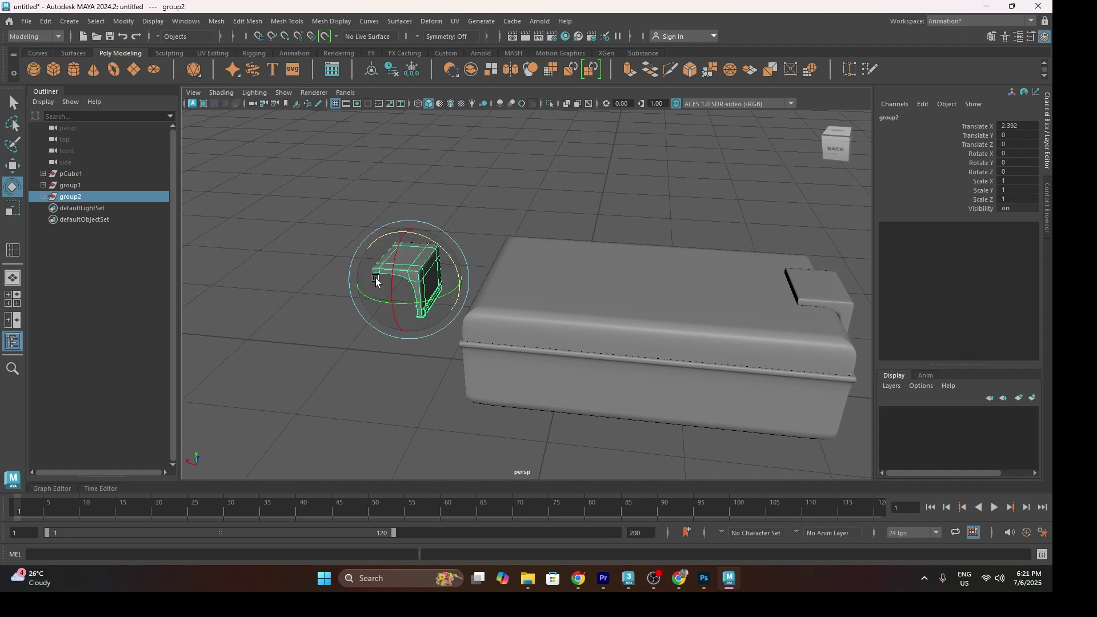
pyautogui.moveTo(381, 301); pyautogui.dragTo(431, 305)
pyautogui.hotkey('ctrl', 'z')
pyautogui.hotkey('ctrl', 'z')
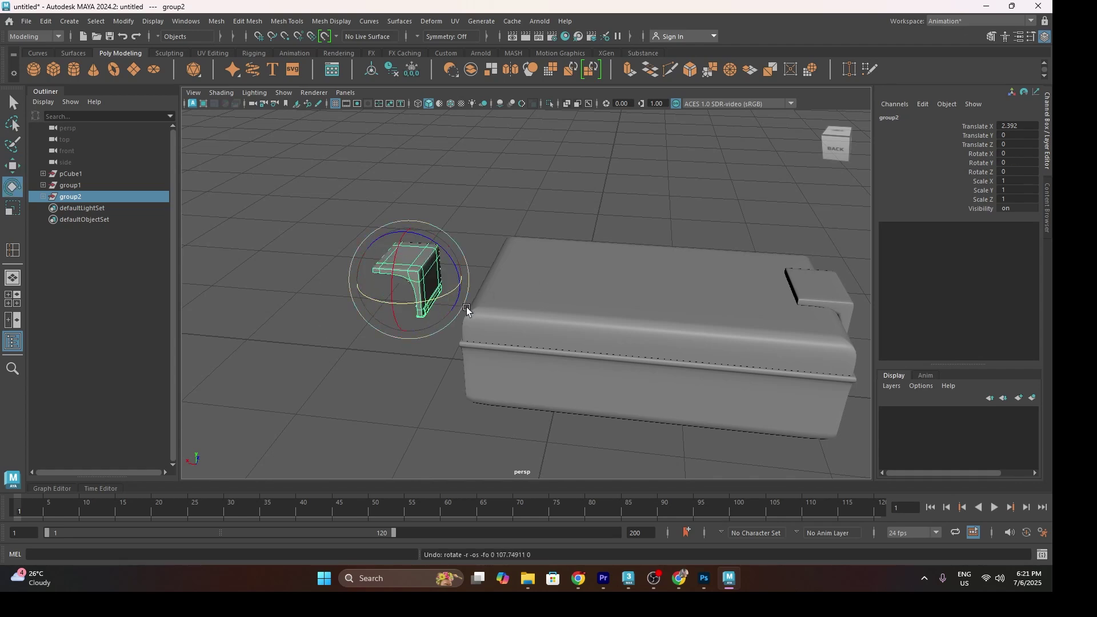
# Step: Try to flip the duplicated clasp group by scaling it interactively along Y and X
pyautogui.click(963, 190)
pyautogui.moveTo(707, 216)
pyautogui.mouseDown(button='middle')
pyautogui.moveTo(552, 212)
pyautogui.moveTo(714, 212)
pyautogui.mouseUp(button='middle')
pyautogui.hotkey('ctrl', 'z')
pyautogui.click(951, 183)
pyautogui.moveTo(814, 205); pyautogui.dragTo(901, 210, button='middle')
pyautogui.hotkey('ctrl', 'z')
# Step: Mirror the duplicated group with a Scale X of -1 and fit it over the box's opposite end, at about 1.831 in Translate X
pyautogui.doubleClick(1018, 181)
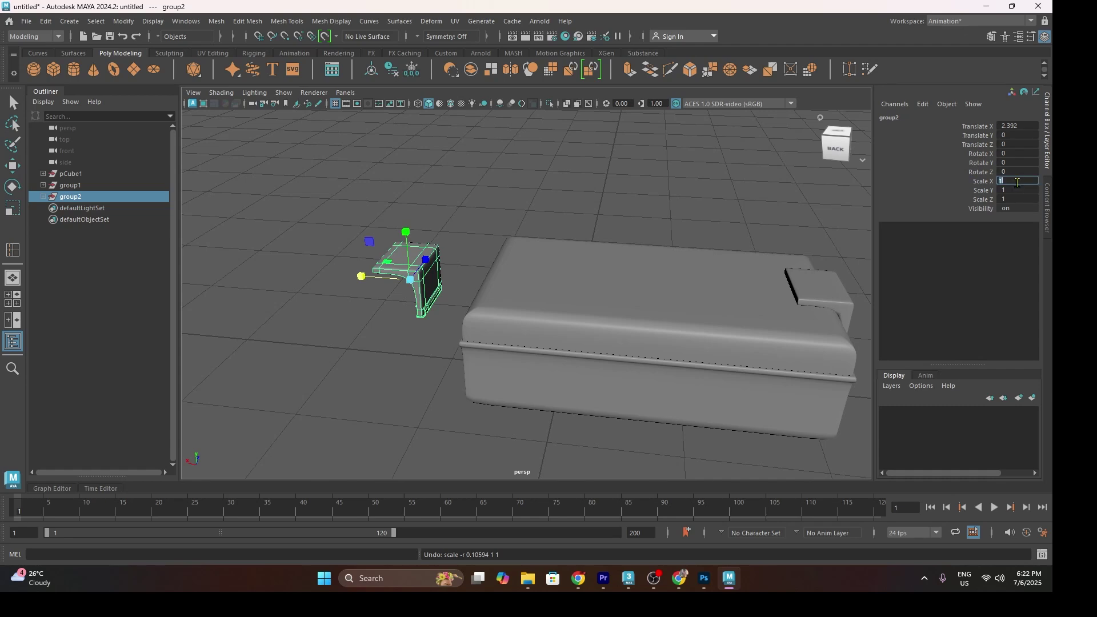
pyautogui.press('Return')
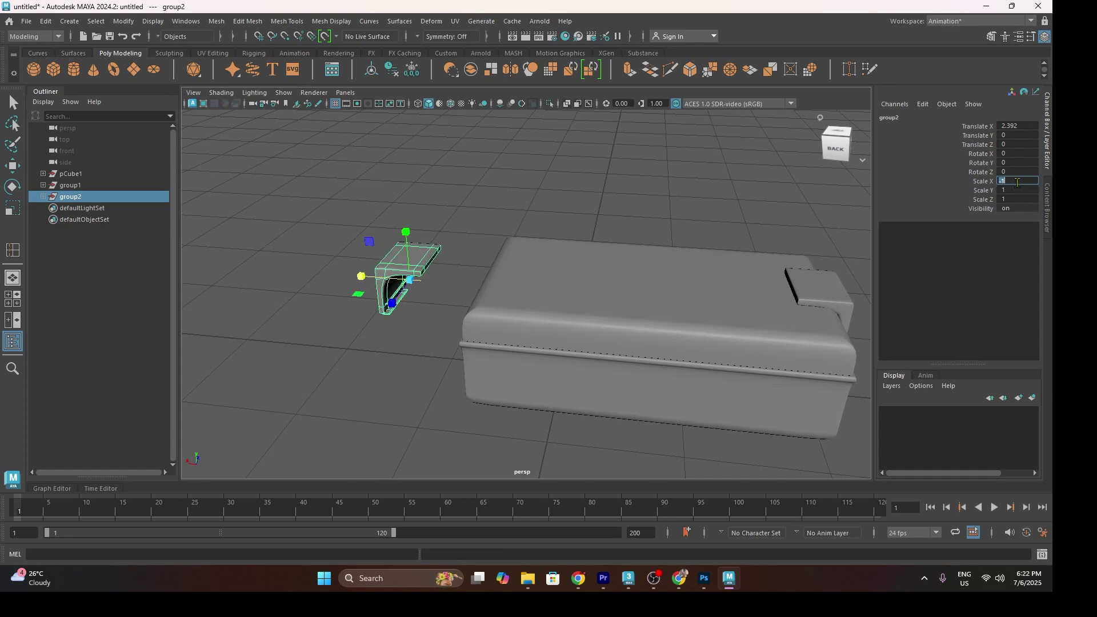
pyautogui.press('w')
pyautogui.moveTo(470, 292); pyautogui.dragTo(531, 267)
pyautogui.scroll(5, 551, 297)
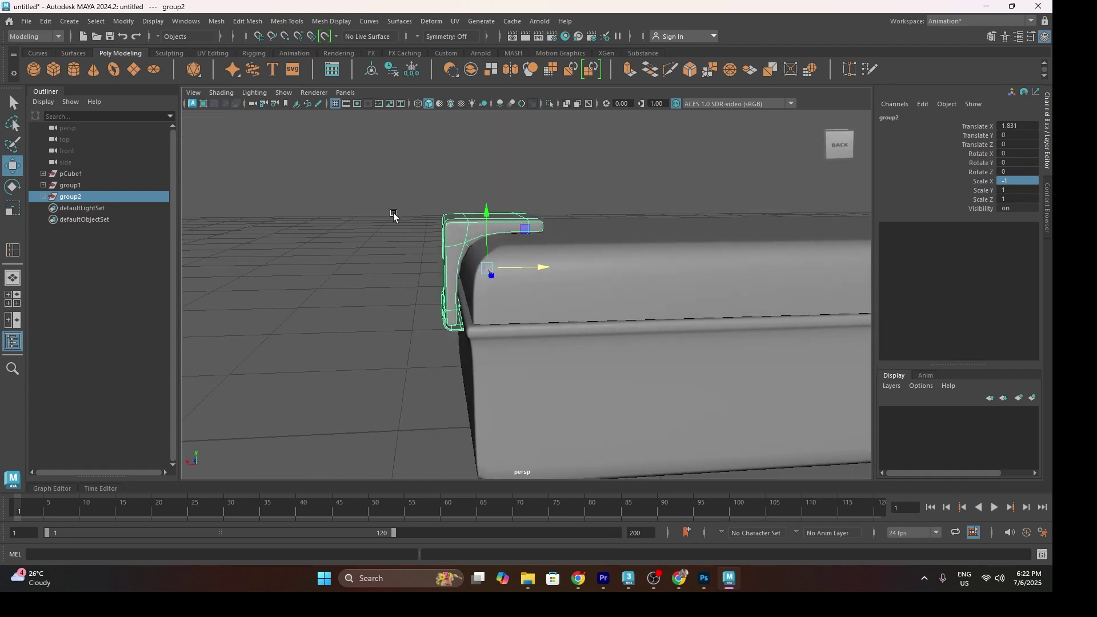
# Step: Clear the selection, display the 960 x 540 resolution gate and frame the whole box inside it
pyautogui.click(387, 181)
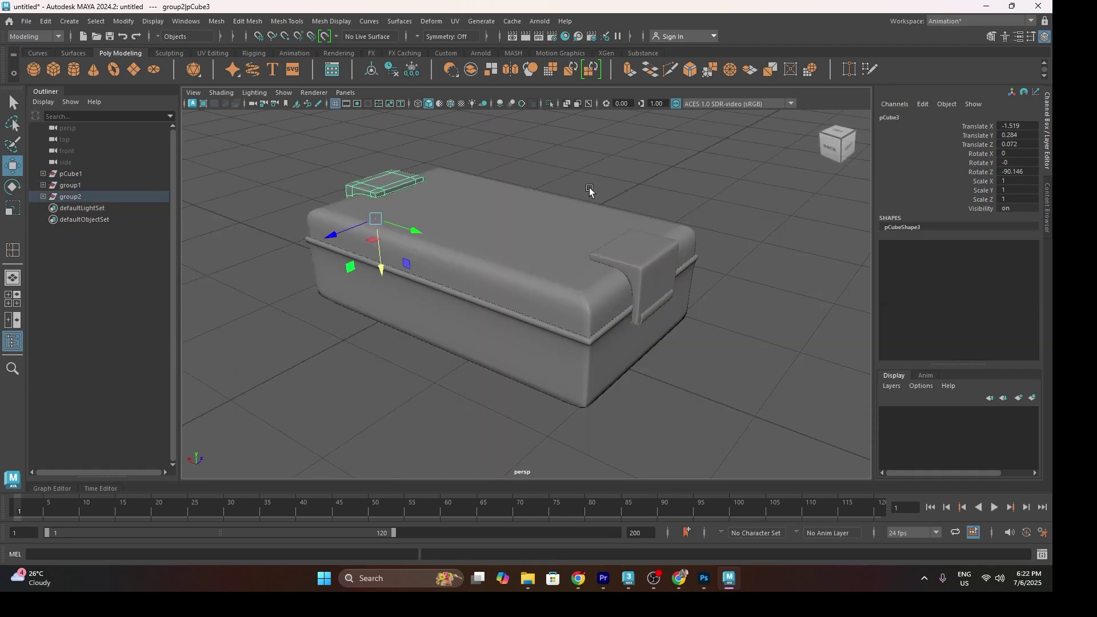
pyautogui.click(704, 188)
pyautogui.keyDown('alt'); pyautogui.moveTo(562, 301); pyautogui.dragTo(536, 299); pyautogui.keyUp('alt')
pyautogui.scroll(2, 539, 300)
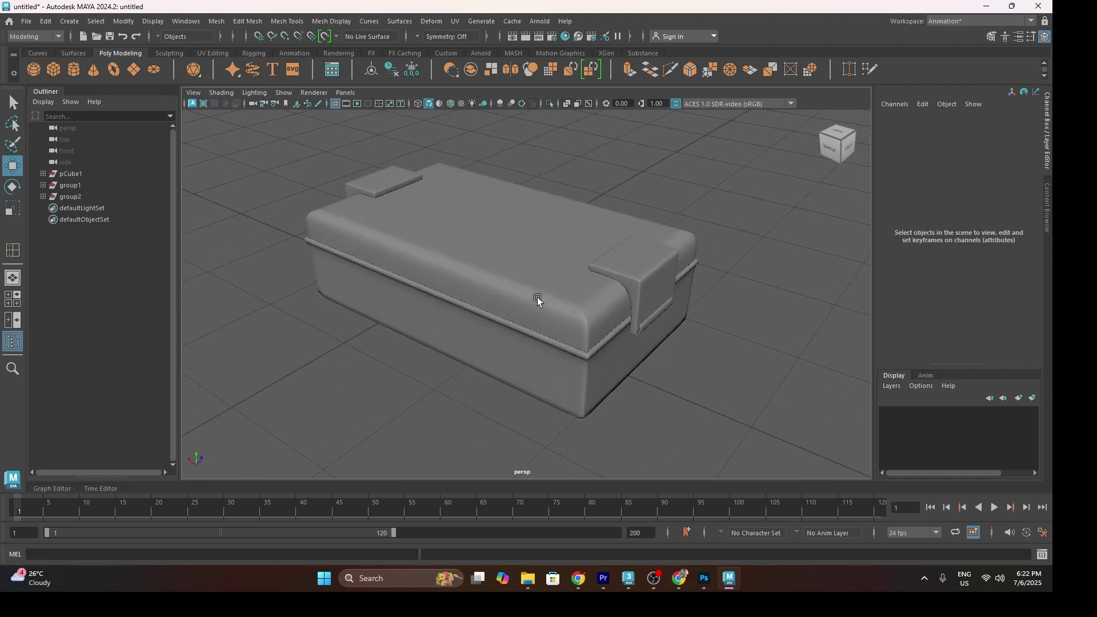
pyautogui.click(358, 104)
pyautogui.click(357, 104)
pyautogui.click(357, 104)
pyautogui.moveTo(484, 251)
pyautogui.keyDown('alt'); pyautogui.mouseDown(button='middle')
pyautogui.moveTo(508, 267)
pyautogui.moveTo(496, 258)
pyautogui.mouseUp(button='middle'); pyautogui.keyUp('alt')
pyautogui.scroll(2, 507, 266)
pyautogui.scroll(-2, 495, 258)
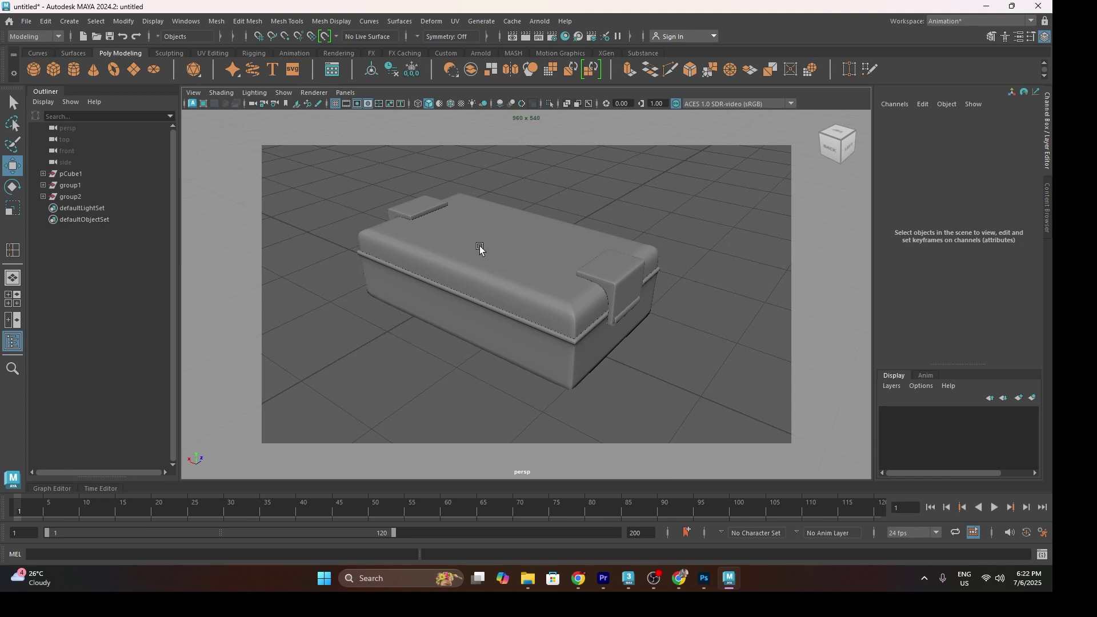
# Step: Switch to the Rendering menu set and add an Arnold Skydome Light to the scene
pyautogui.click(40, 37)
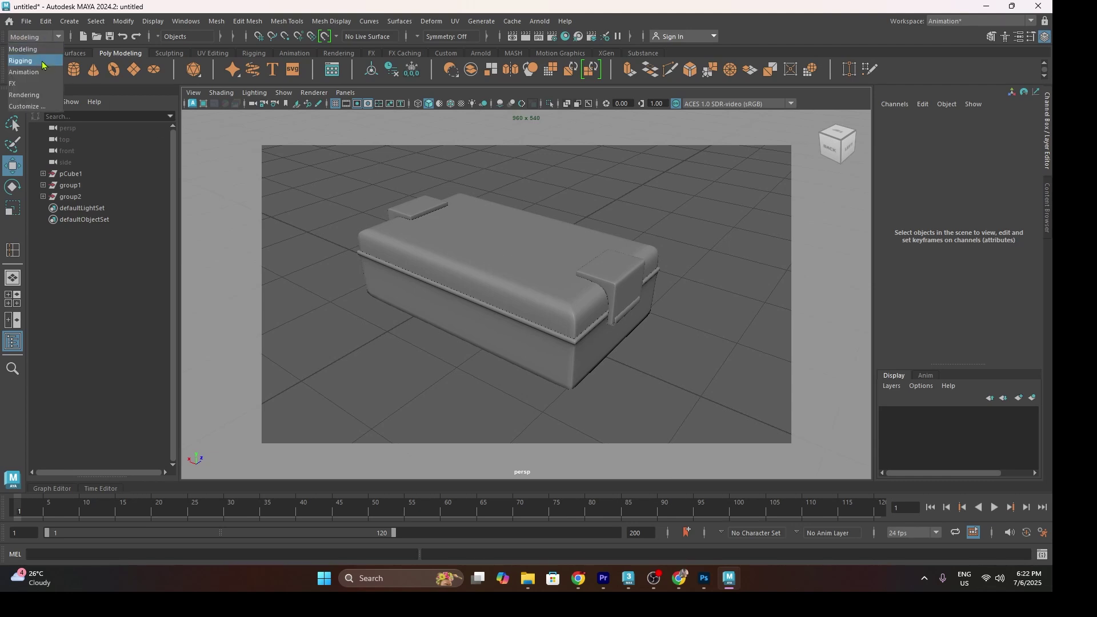
pyautogui.click(24, 95)
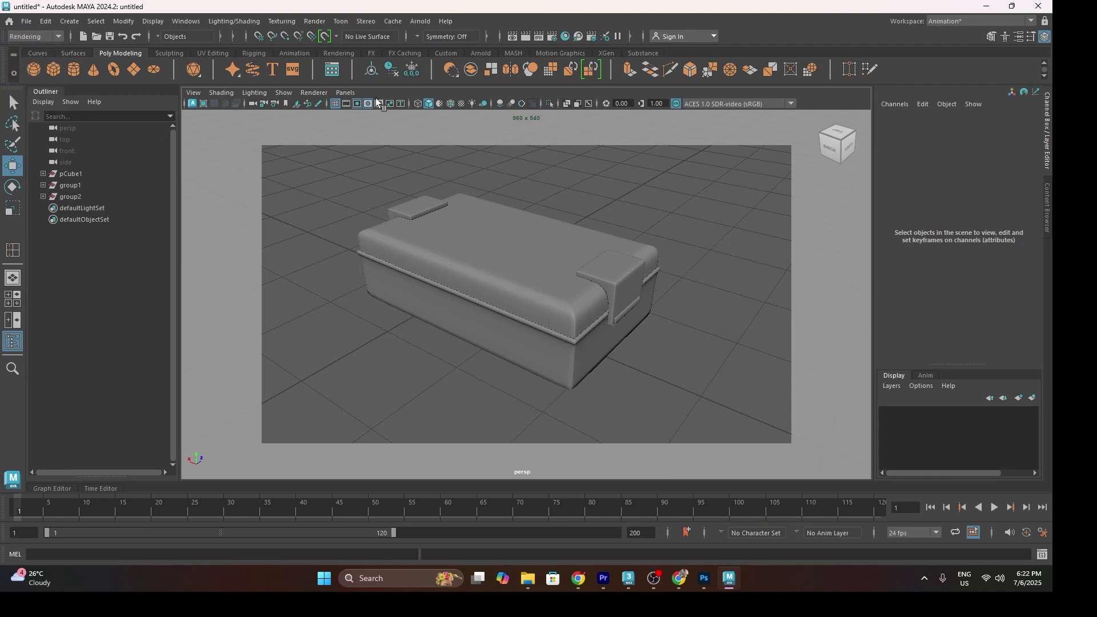
pyautogui.click(419, 23)
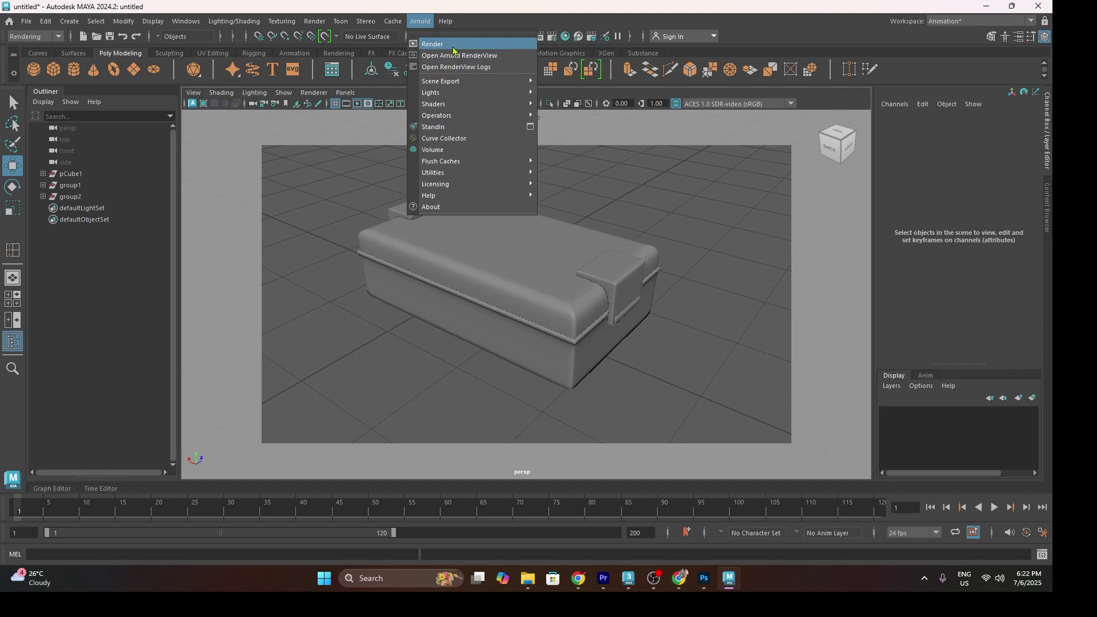
pyautogui.moveTo(485, 94)
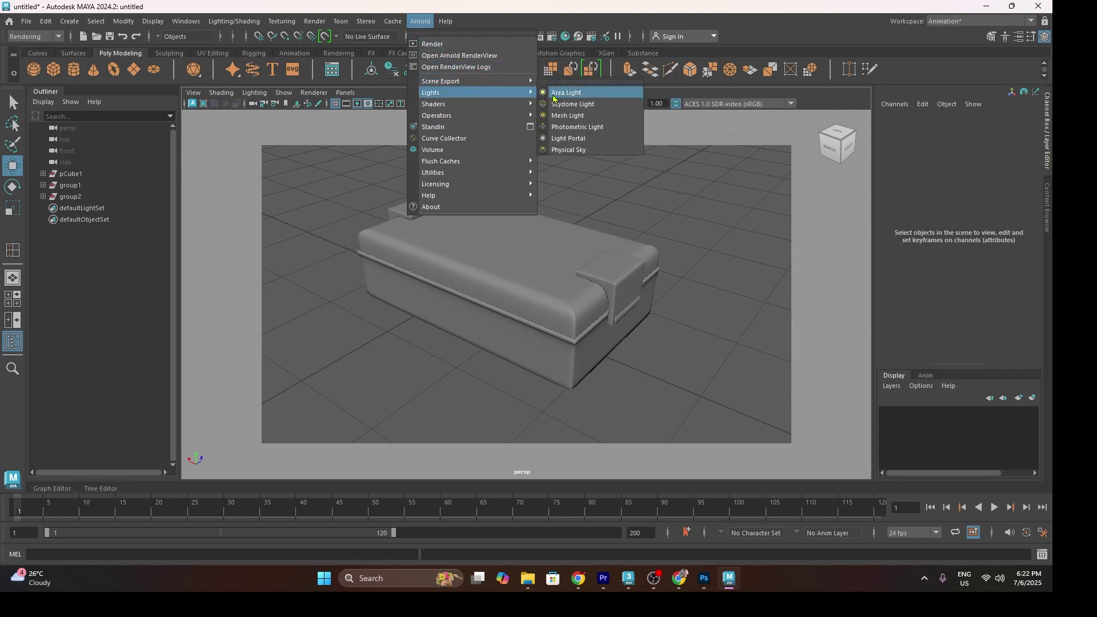
pyautogui.click(610, 105)
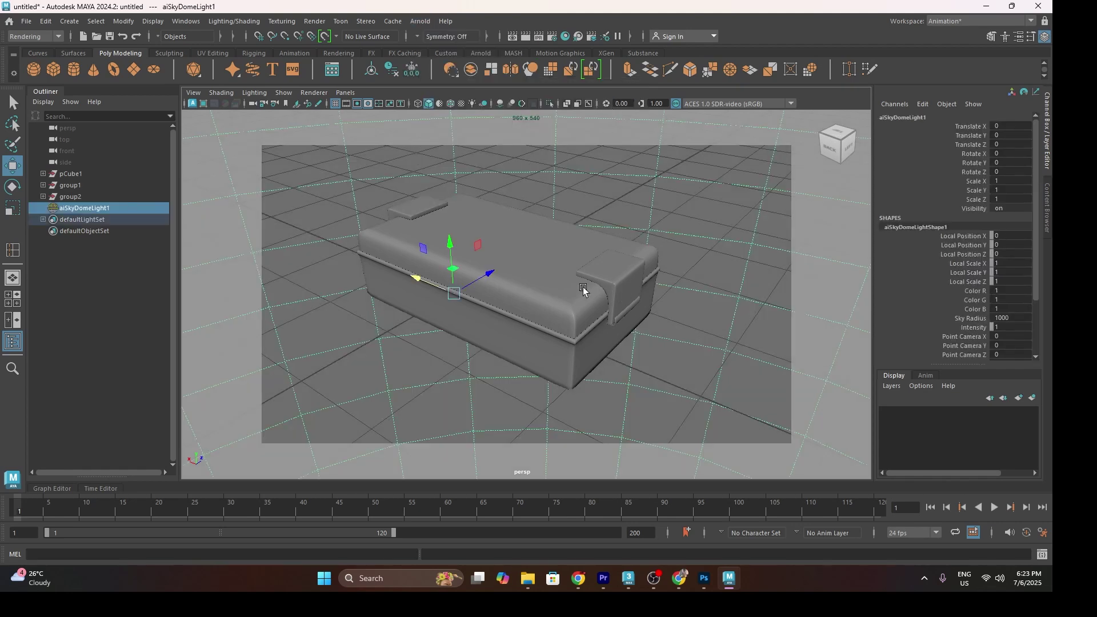
# Step: Render the perspective view with Arnold and inspect the box and its clasps in the rendered image
pyautogui.click(419, 21)
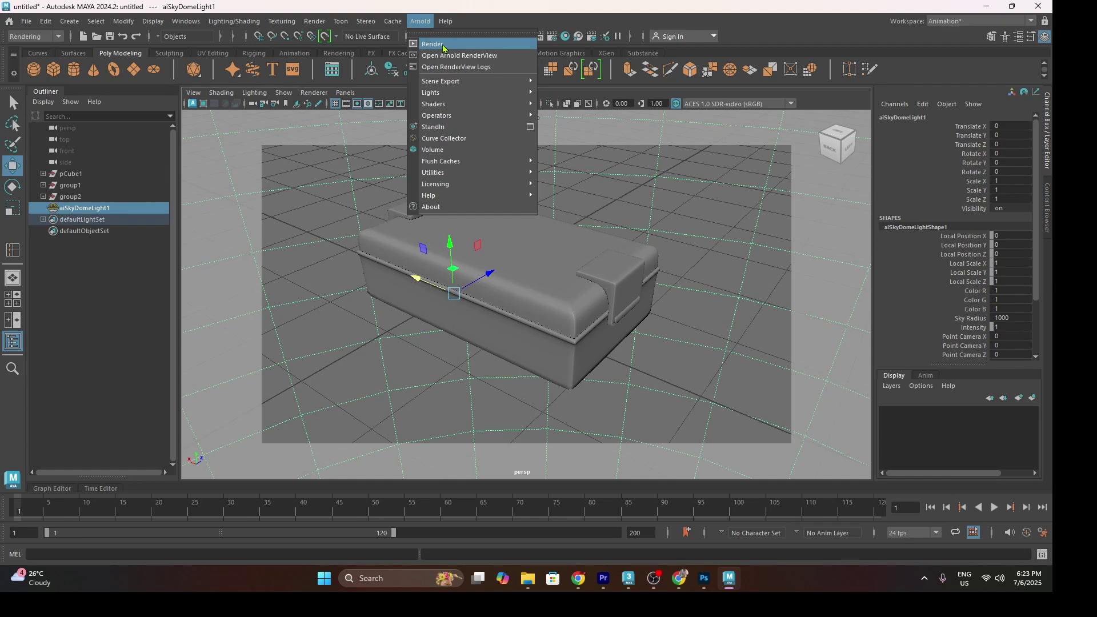
pyautogui.click(445, 49)
pyautogui.moveTo(546, 263); pyautogui.dragTo(432, 99)
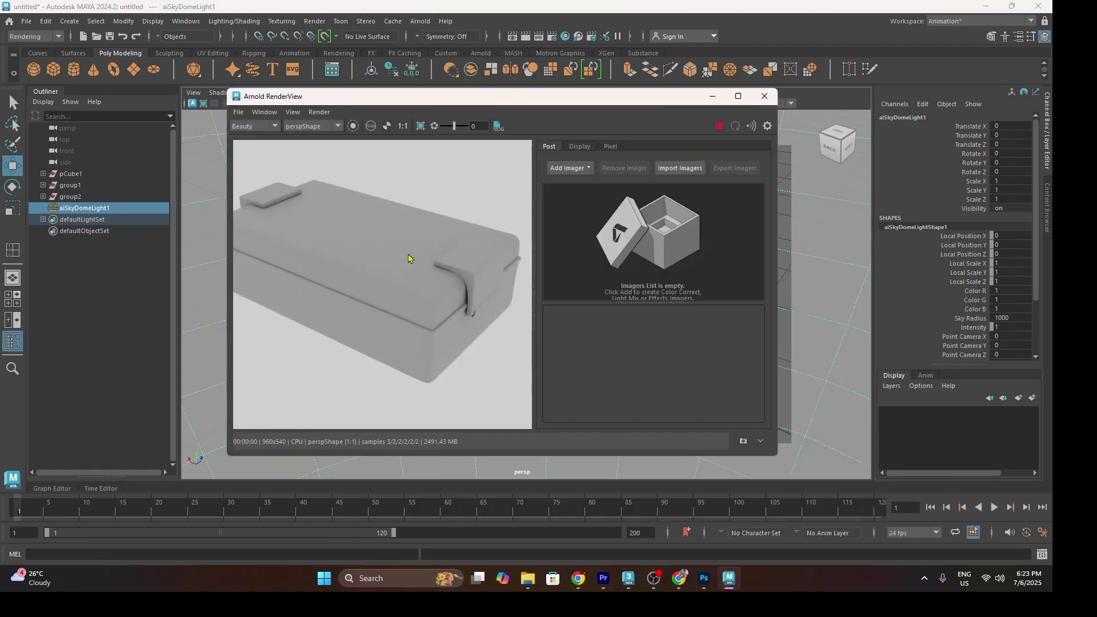
pyautogui.scroll(-2, 382, 328)
pyautogui.scroll(1, 351, 316)
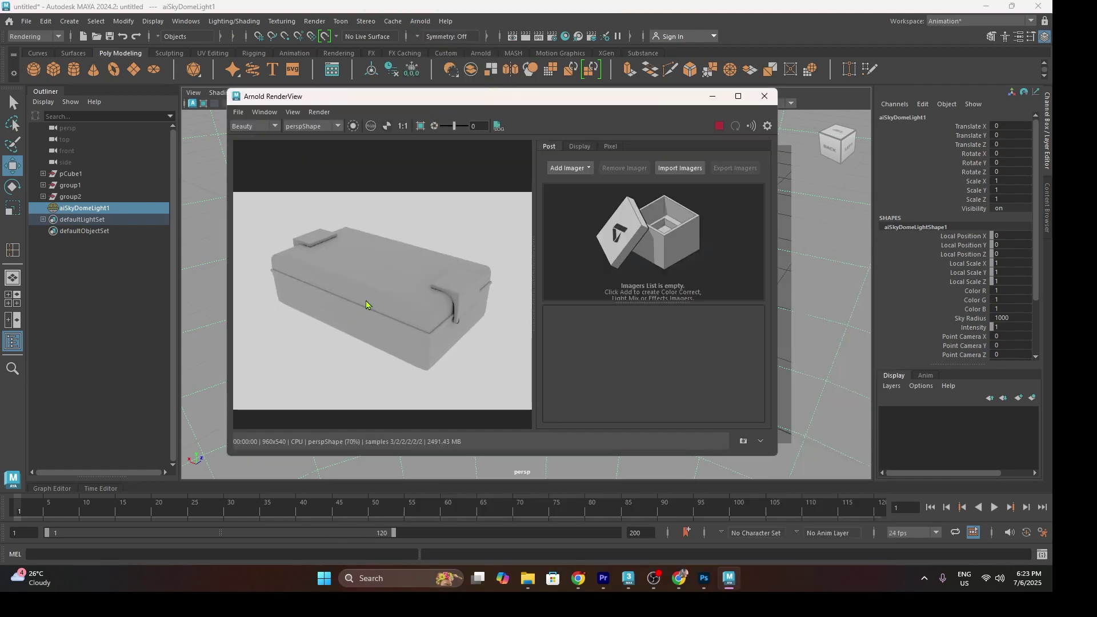
pyautogui.scroll(1, 366, 304)
pyautogui.scroll(3, 366, 304)
pyautogui.scroll(-3, 389, 314)
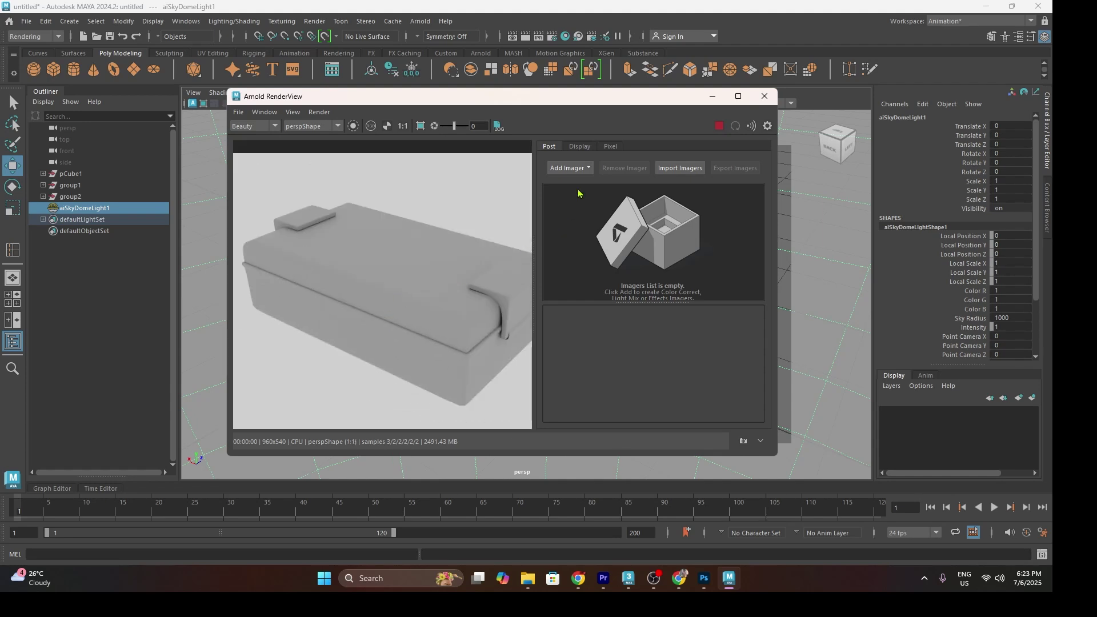
# Step: Add a Denoiser Optix imager, inspect the render in the maximized render view, and stop and close it
pyautogui.click(583, 170)
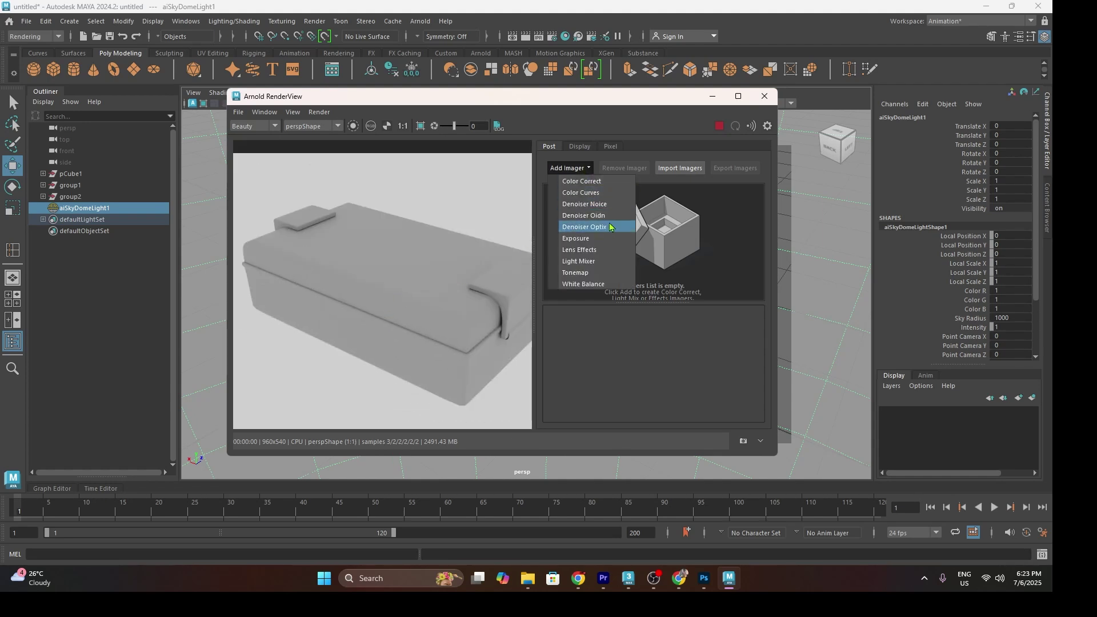
pyautogui.click(600, 227)
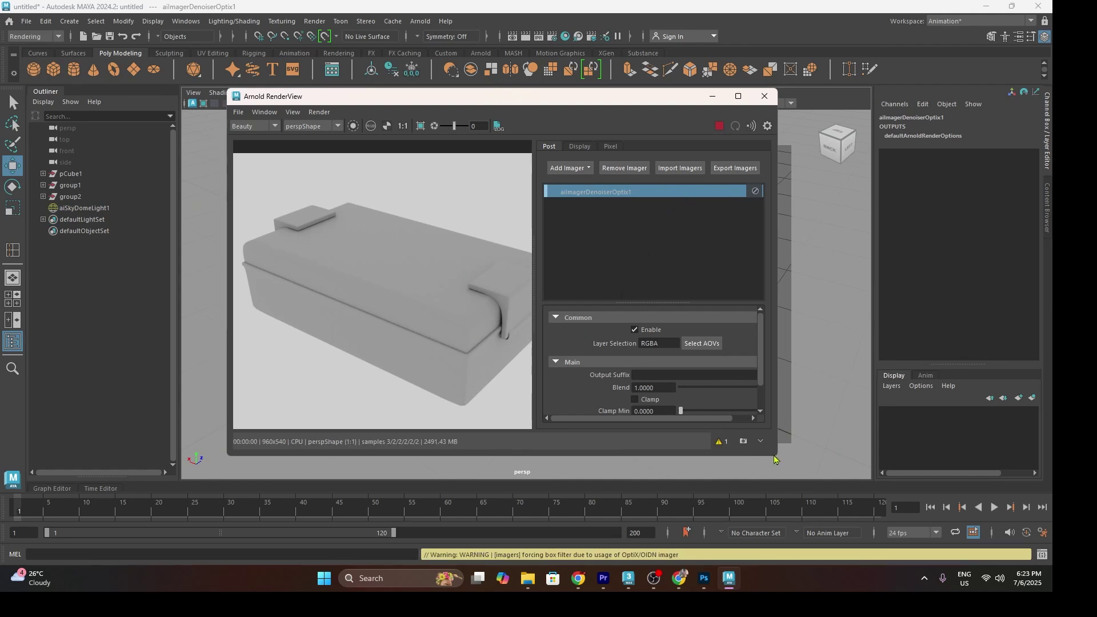
pyautogui.click(737, 96)
pyautogui.scroll(2, 399, 342)
pyautogui.scroll(-2, 398, 345)
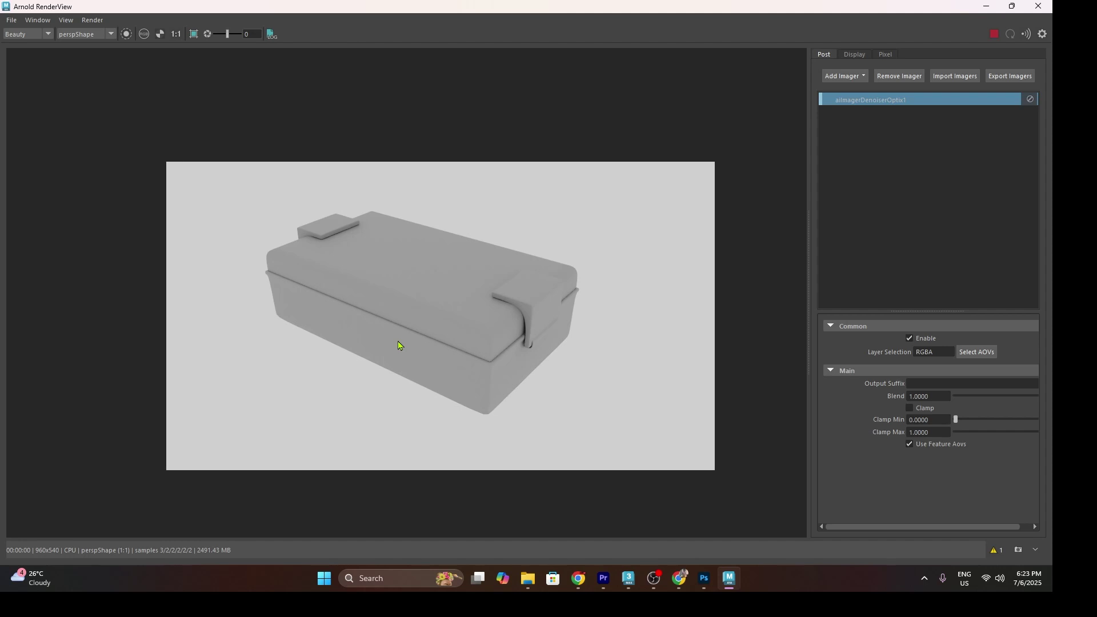
pyautogui.click(994, 33)
pyautogui.click(1039, 5)
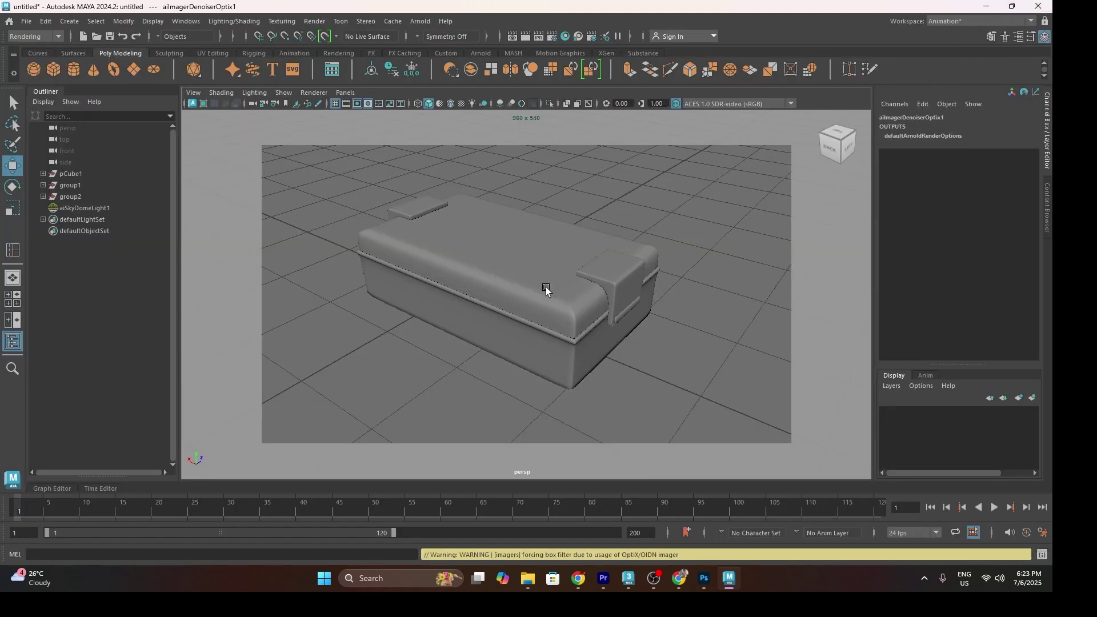
# Step: Create a polygon ground plane about 7.016 wide and 15.756 high beneath the box and widen it to about 3.298 in Scale X
pyautogui.click(692, 256)
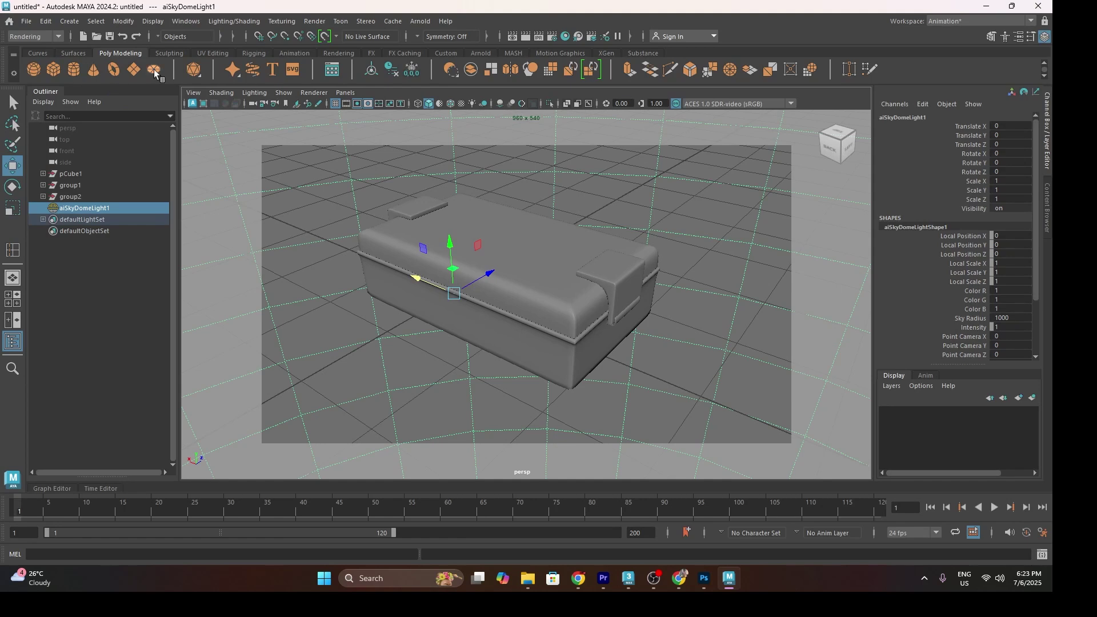
pyautogui.click(134, 73)
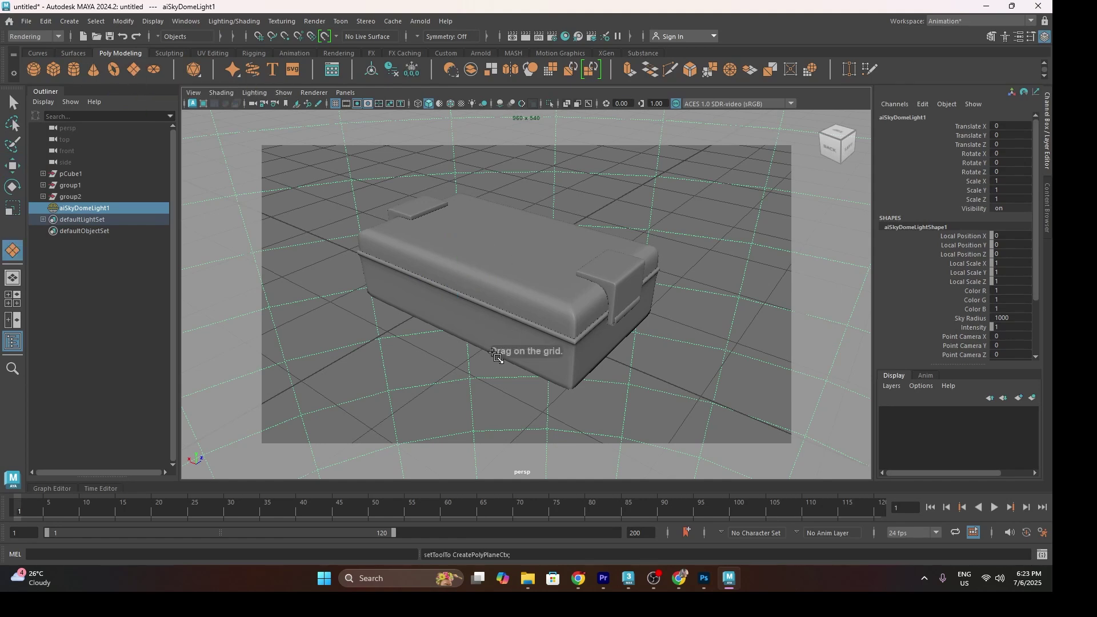
pyautogui.moveTo(491, 360)
pyautogui.mouseDown()
pyautogui.moveTo(791, 329)
pyautogui.moveTo(1055, 201)
pyautogui.moveTo(1052, 176)
pyautogui.mouseUp()
pyautogui.press('r')
pyautogui.moveTo(457, 344); pyautogui.dragTo(360, 284)
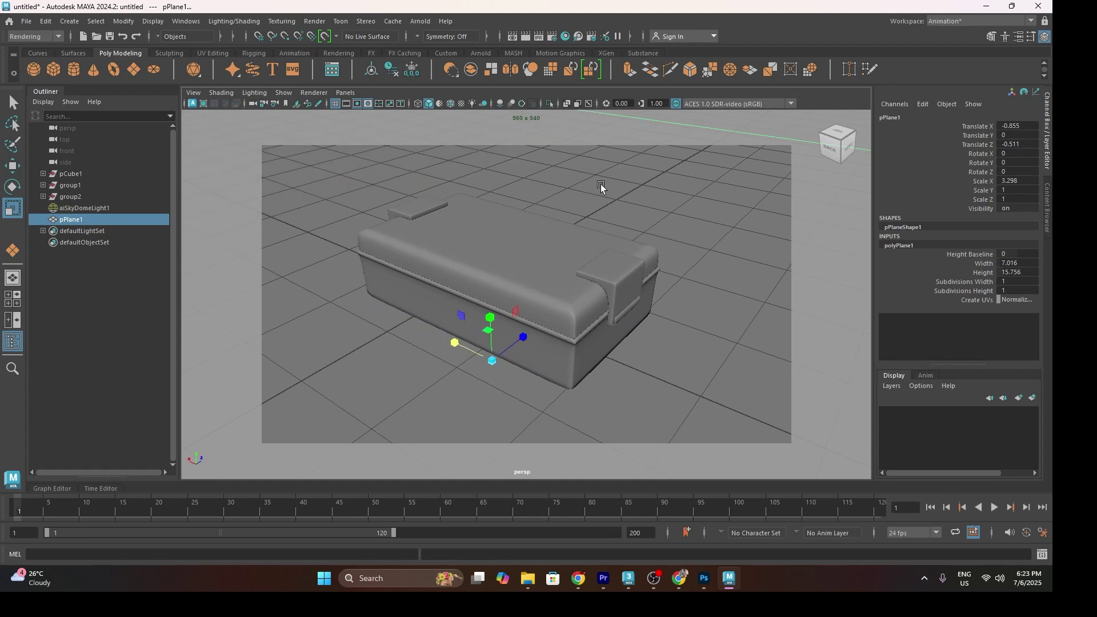
# Step: Render the box on the ground plane to check its shading and contact shadows, and stop and close the render view
pyautogui.click(526, 38)
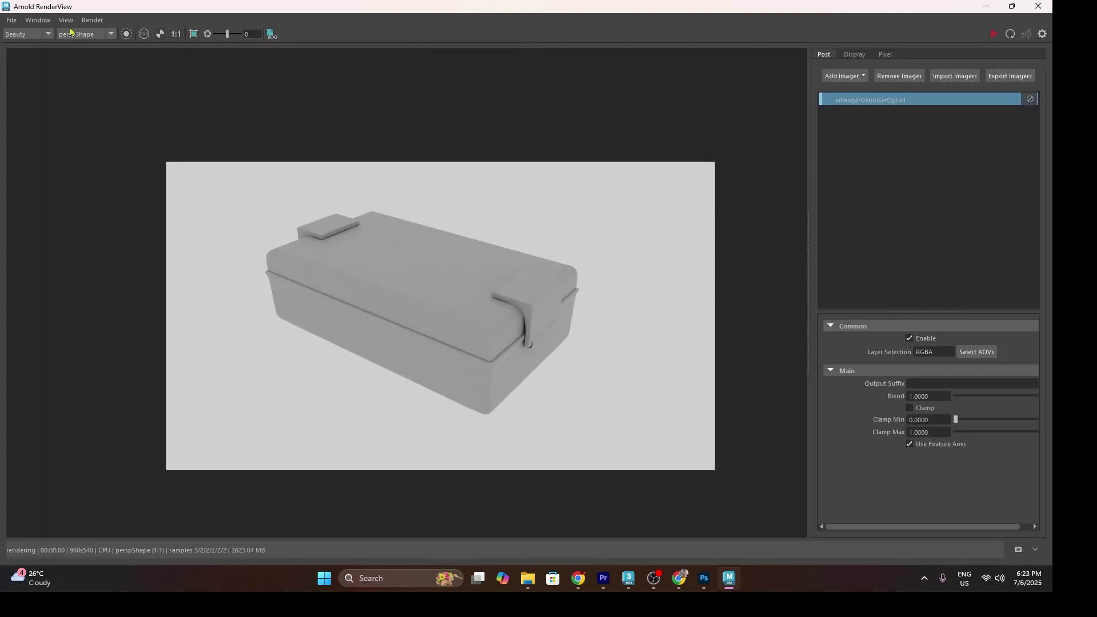
pyautogui.click(996, 35)
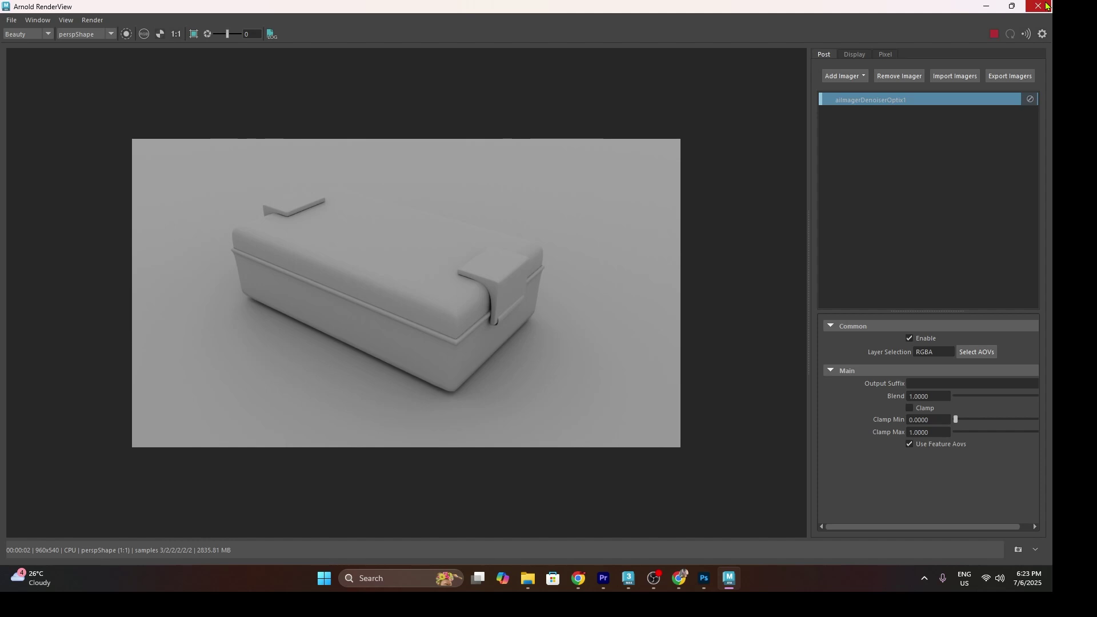
pyautogui.click(1039, 5)
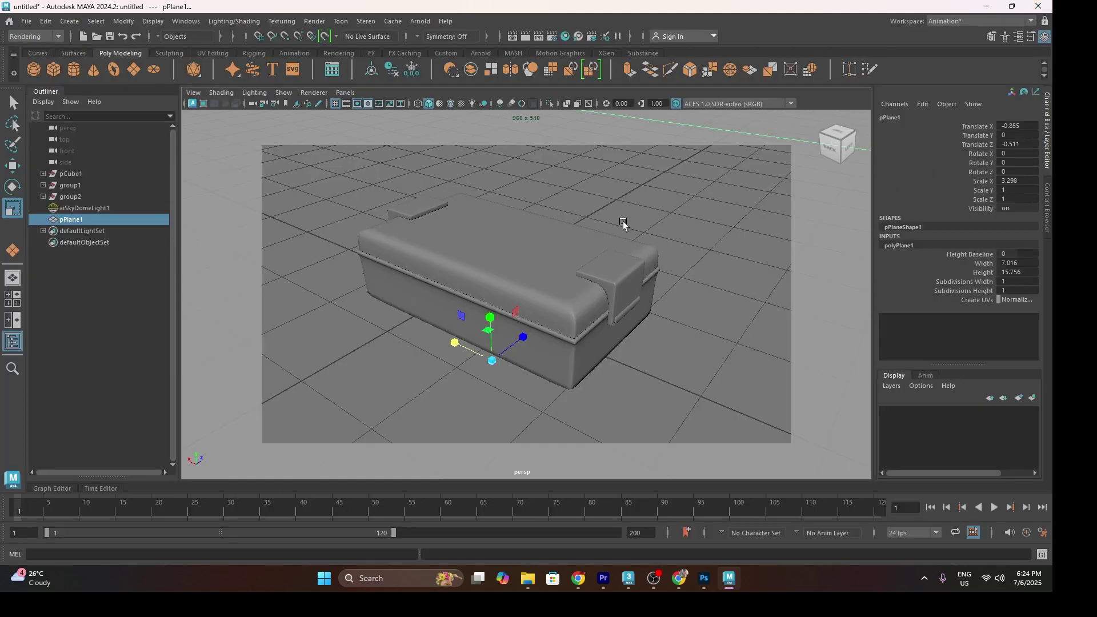